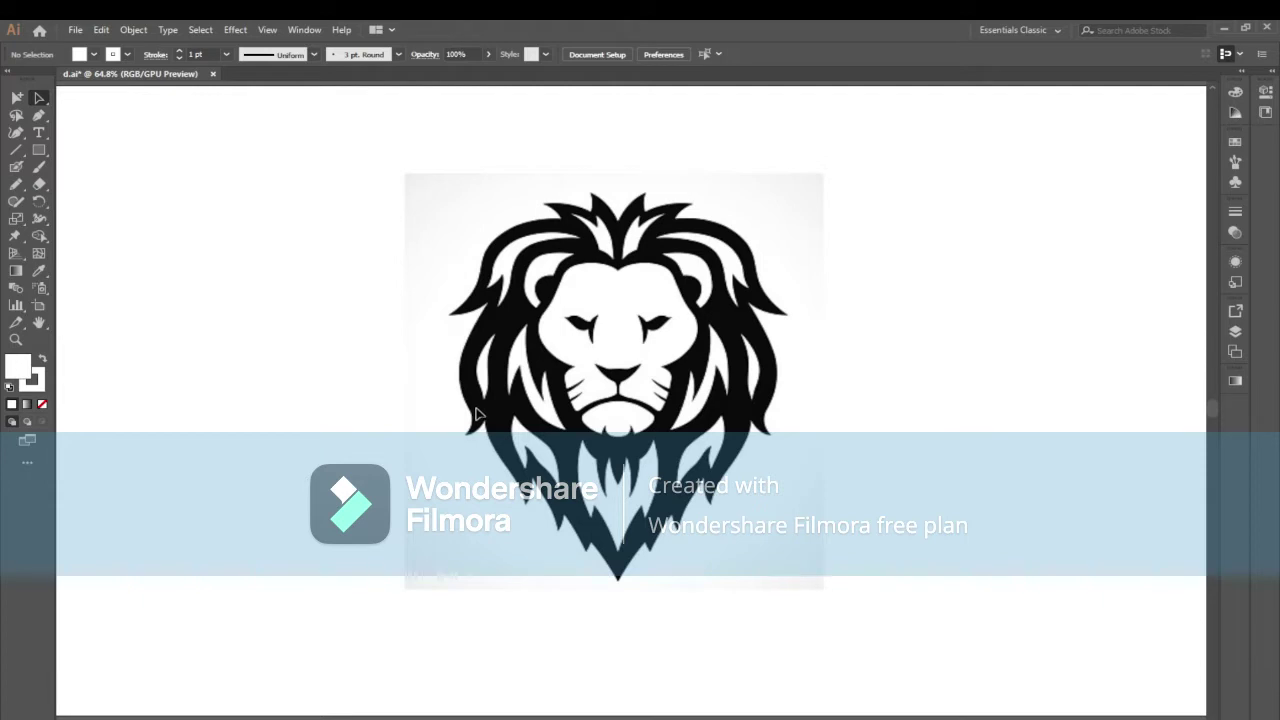
Set the fill to None and the stroke to pure red FF0000
click(42, 404)
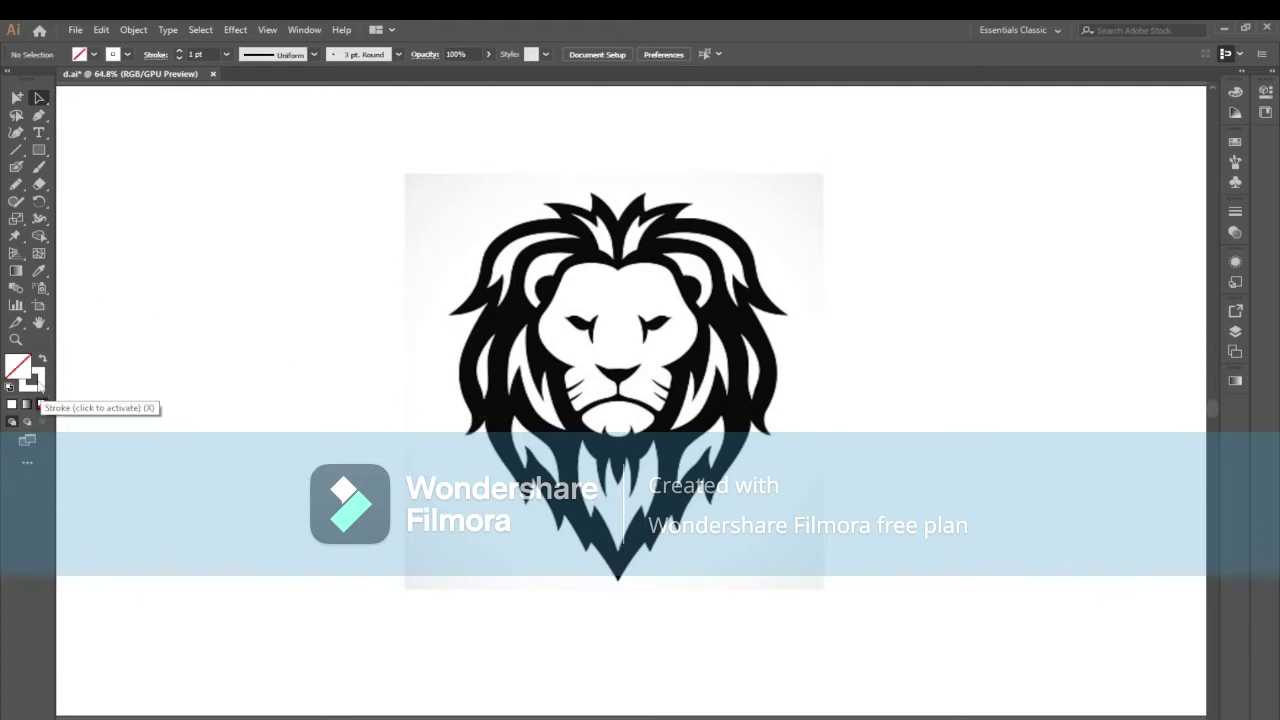
double_click(17, 367)
click(408, 389)
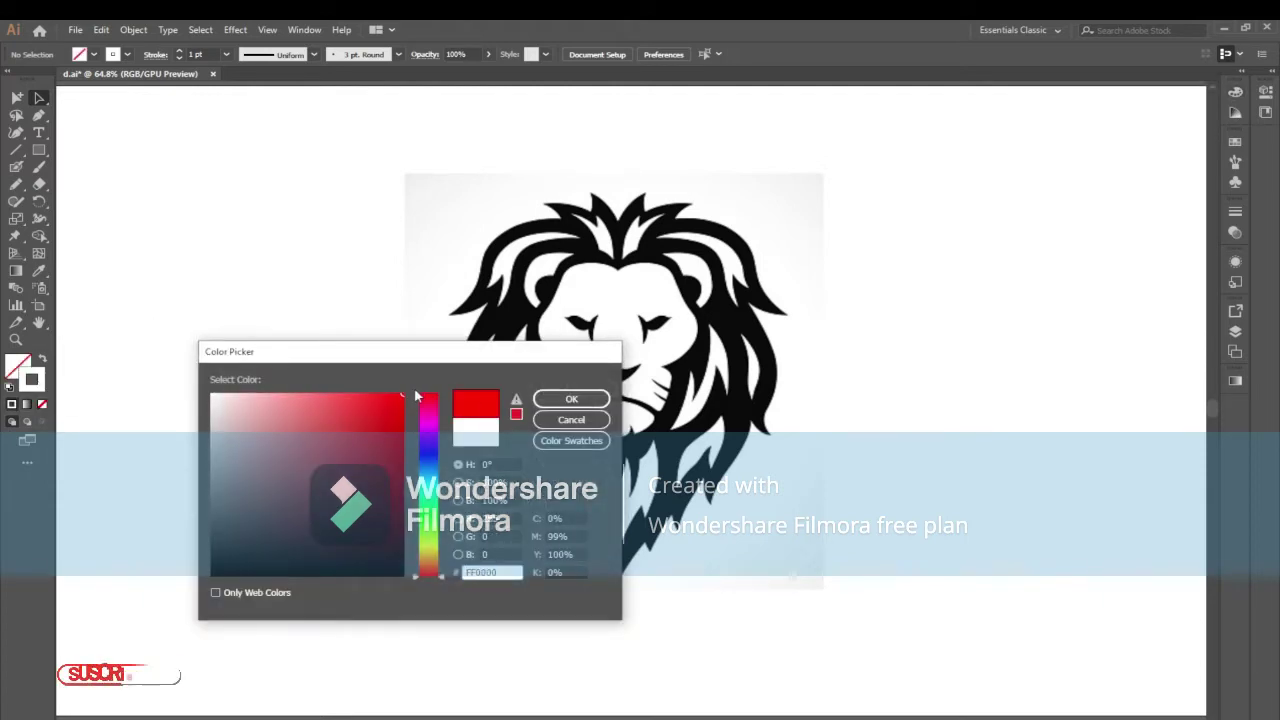
click(572, 404)
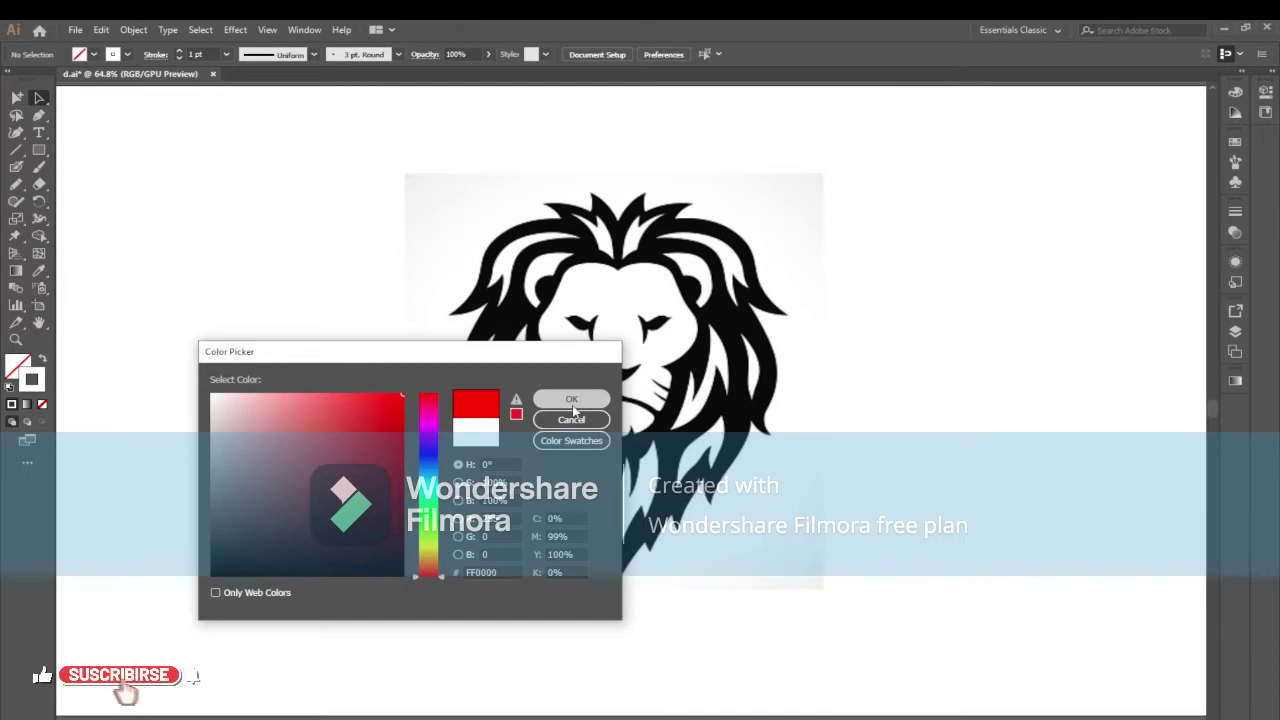
Zoom in on the top of the mane and begin the tuft outline with the Pen tool
key(p)
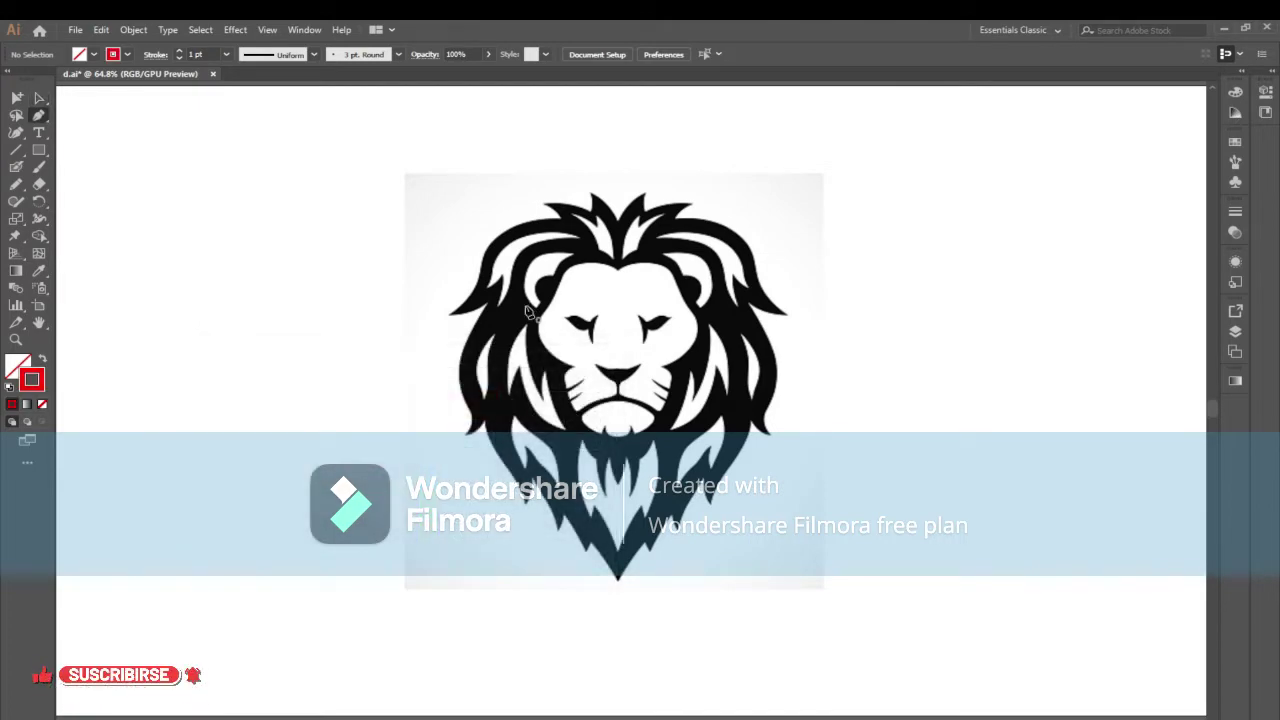
key(ctrl+plus)
key(ctrl+plus)
key(ctrl+plus)
drag(544, 195, 523, 366)
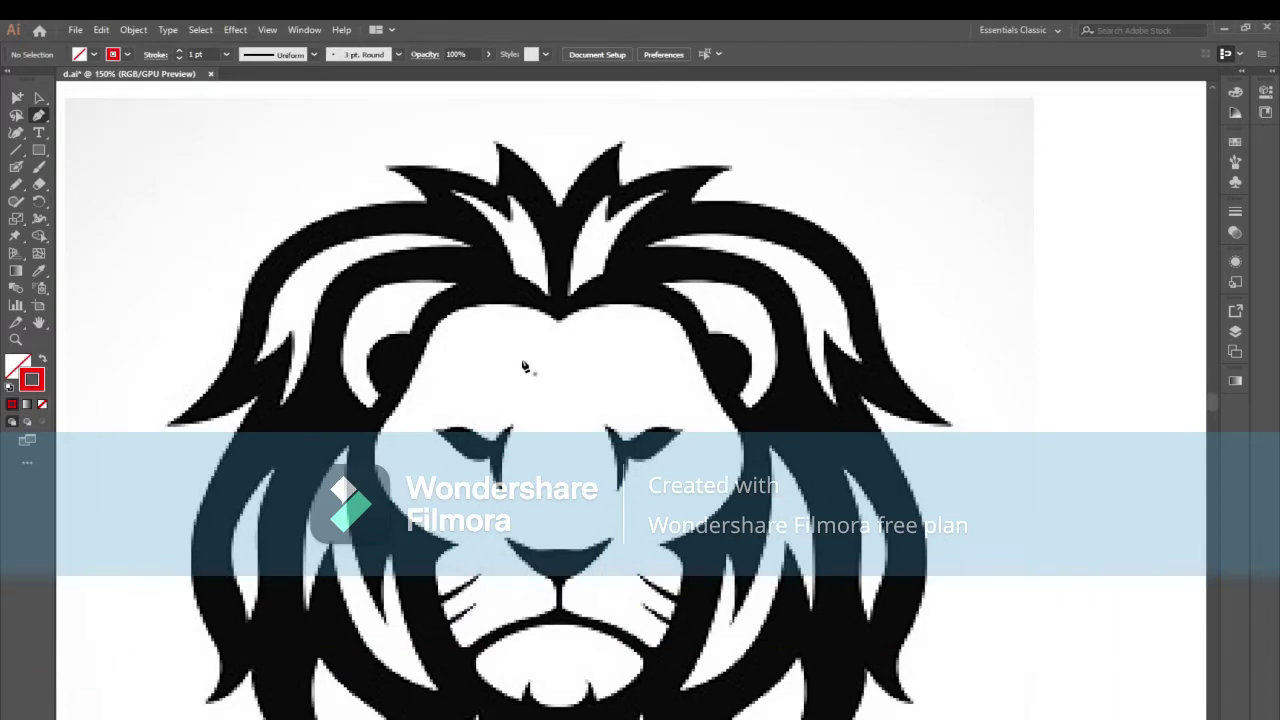
scroll(475, 222, up, 1)
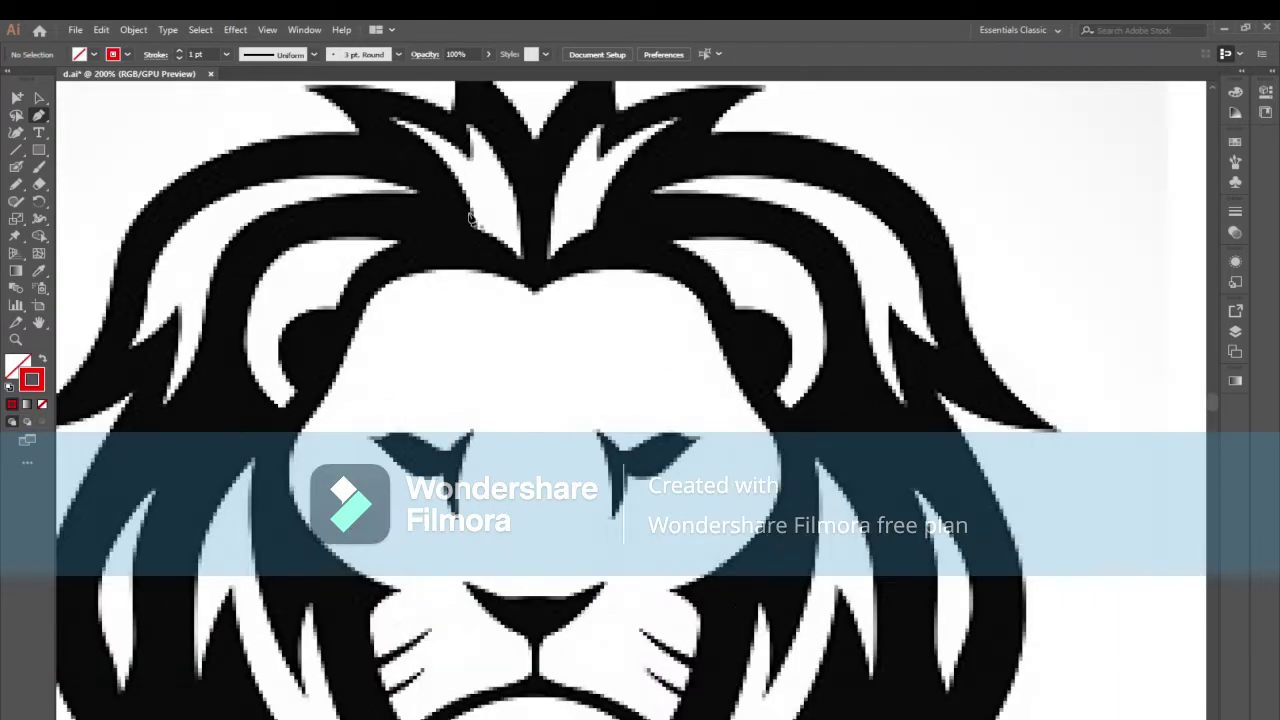
click(406, 188)
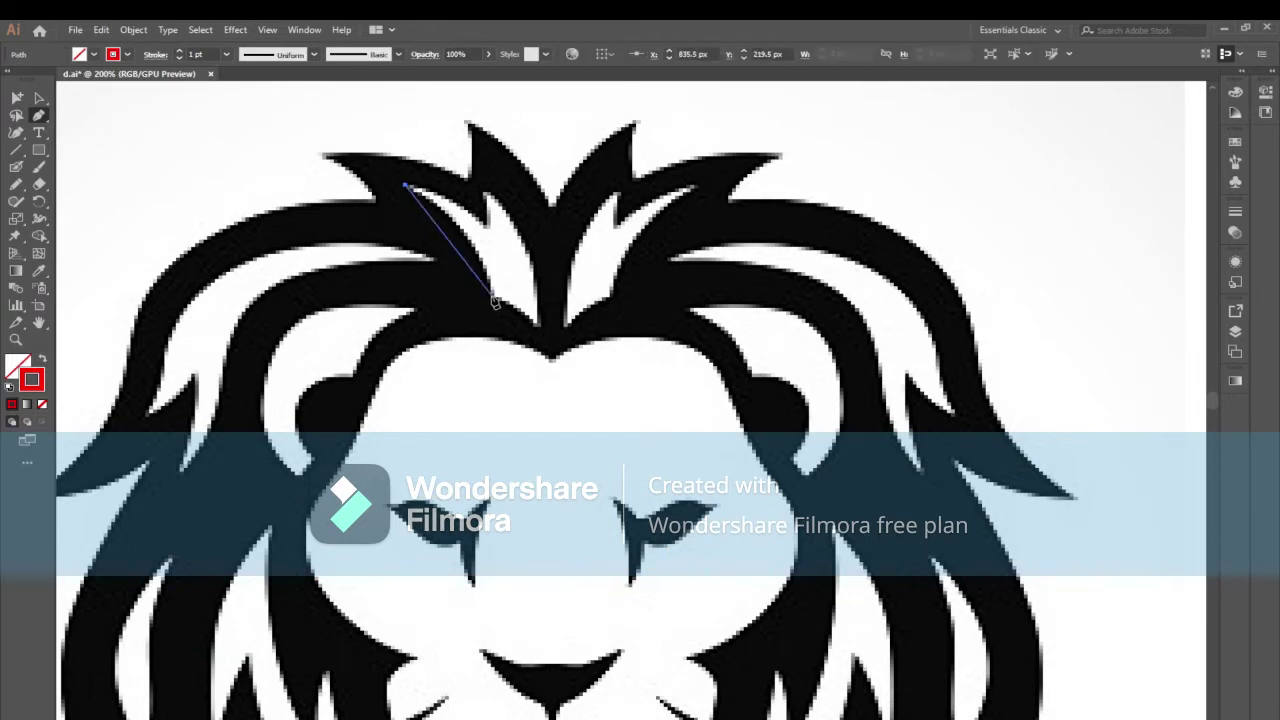
drag(493, 303, 505, 375)
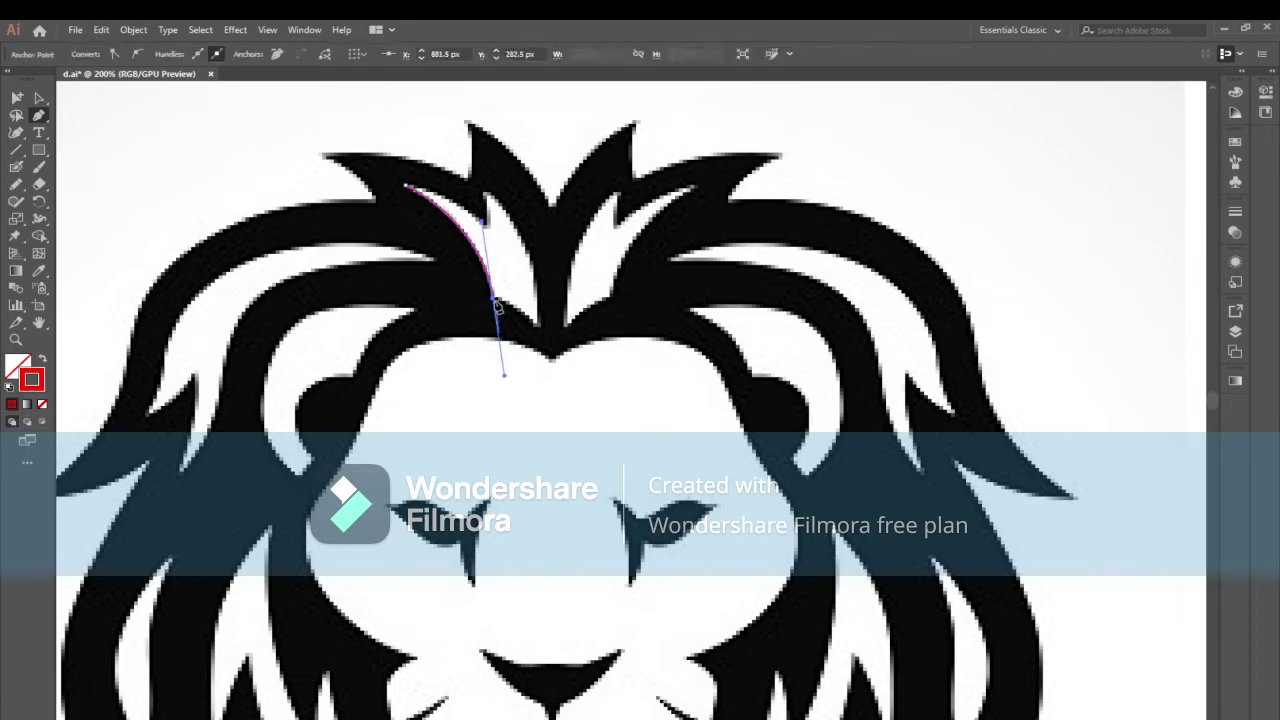
Finish the tuft outline through its bottom point and close it at the start
click(536, 326)
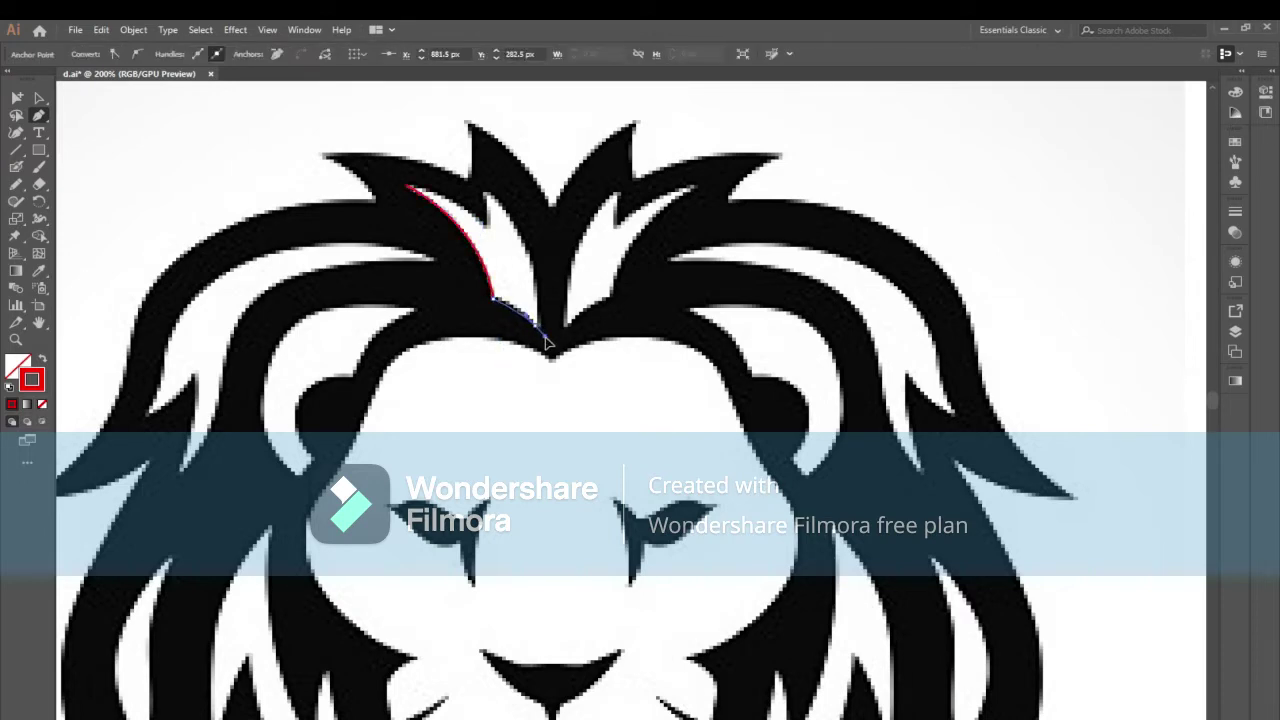
scroll(535, 322, up, 3)
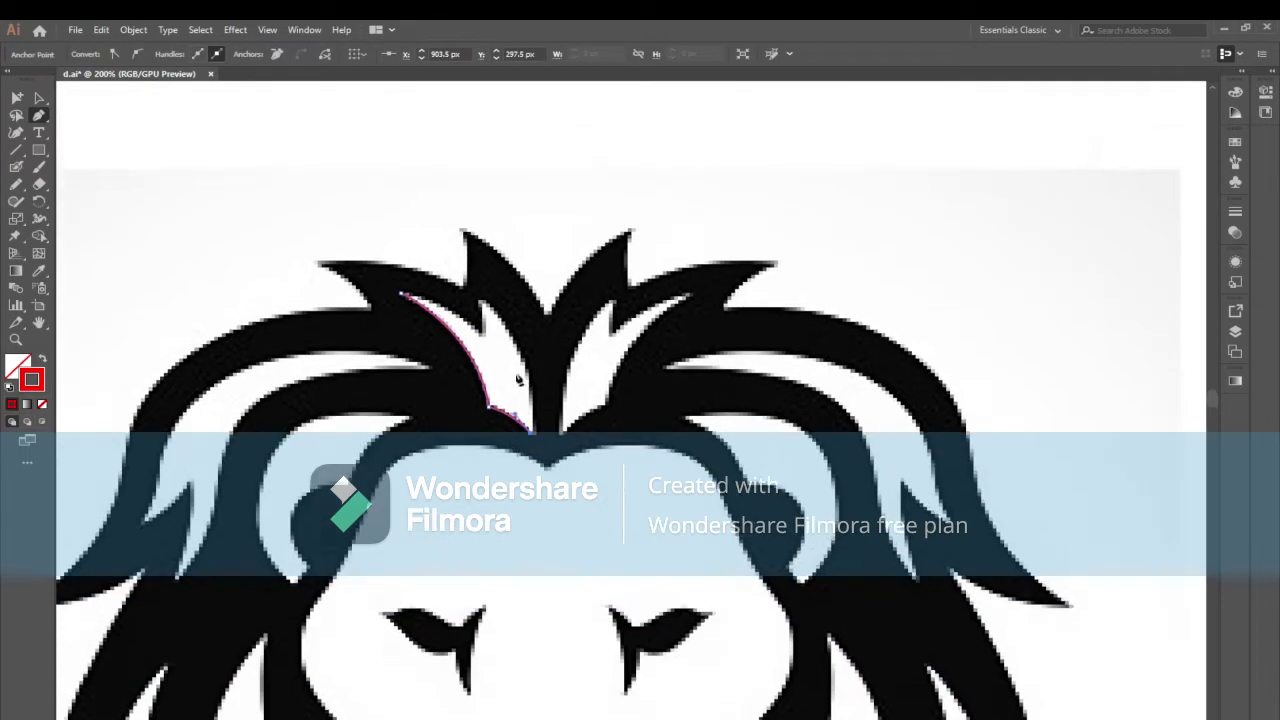
drag(480, 300, 420, 250)
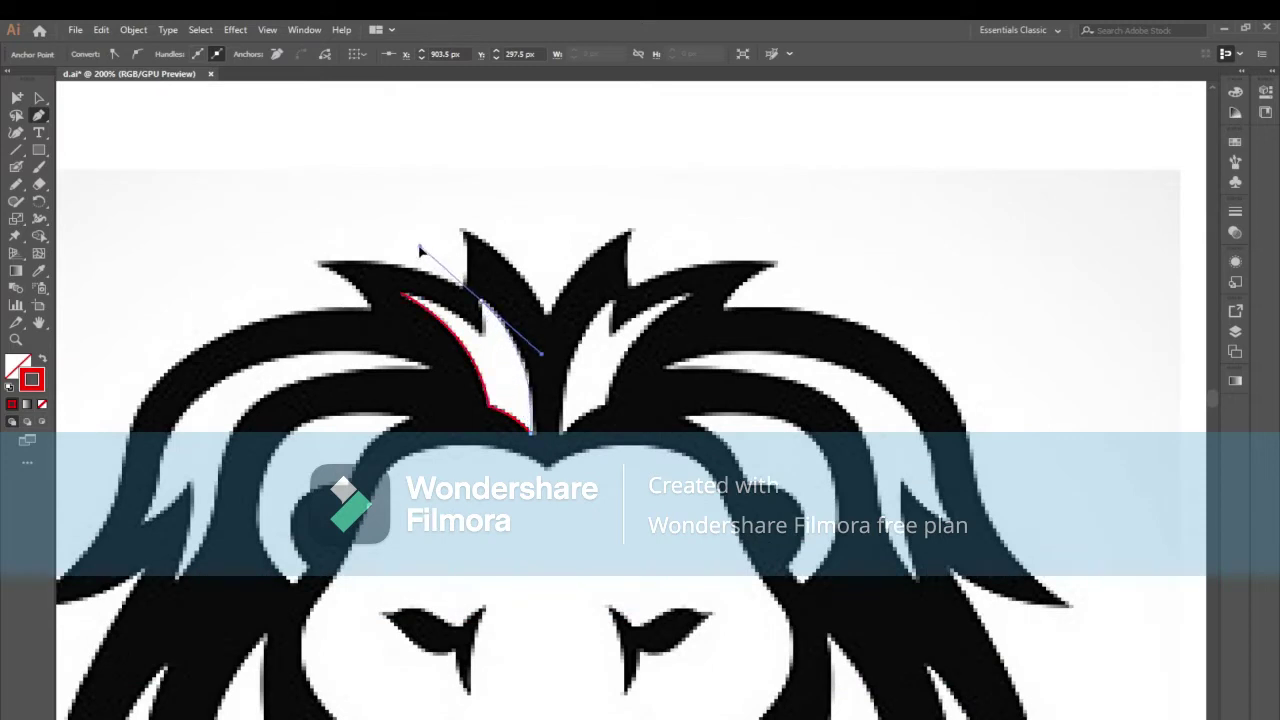
click(482, 302)
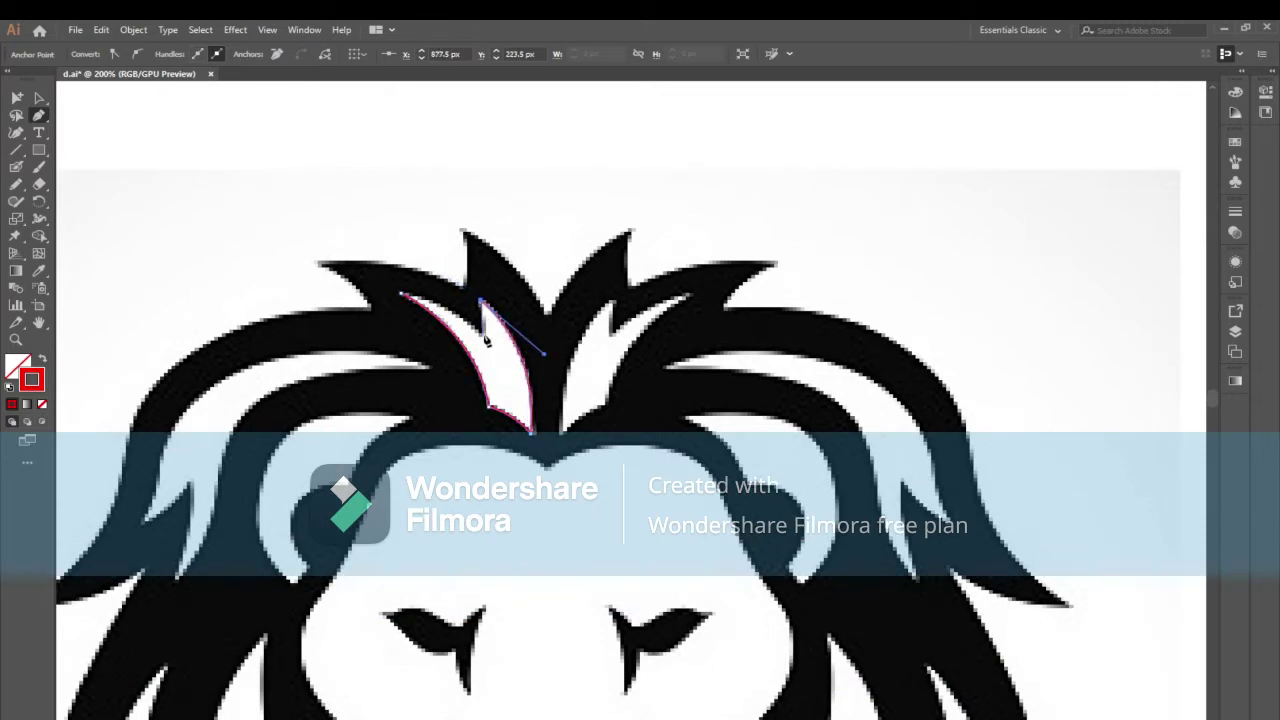
drag(400, 297, 368, 288)
scroll(470, 266, down, 3)
scroll(470, 266, left, 3)
click(555, 226)
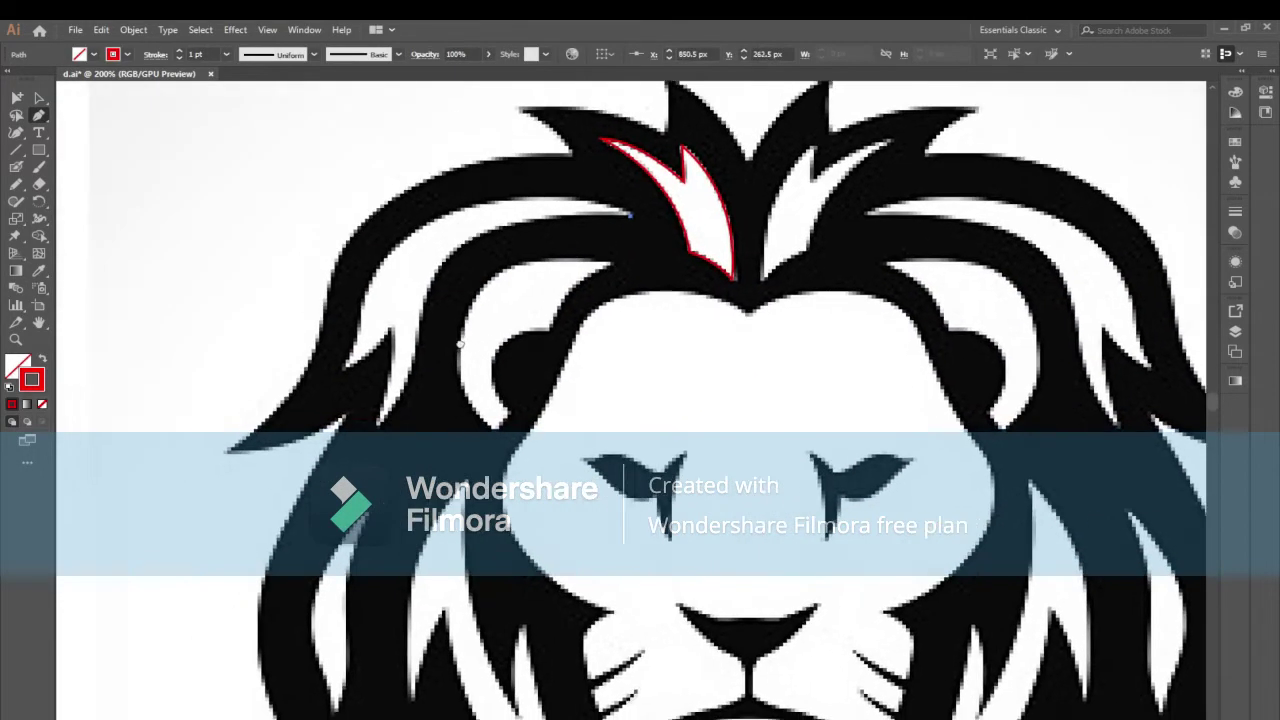
Draw the streak's upper edge with curved anchors and smooth it with the Smooth tool
scroll(555, 230, left, 2)
drag(418, 362, 420, 532)
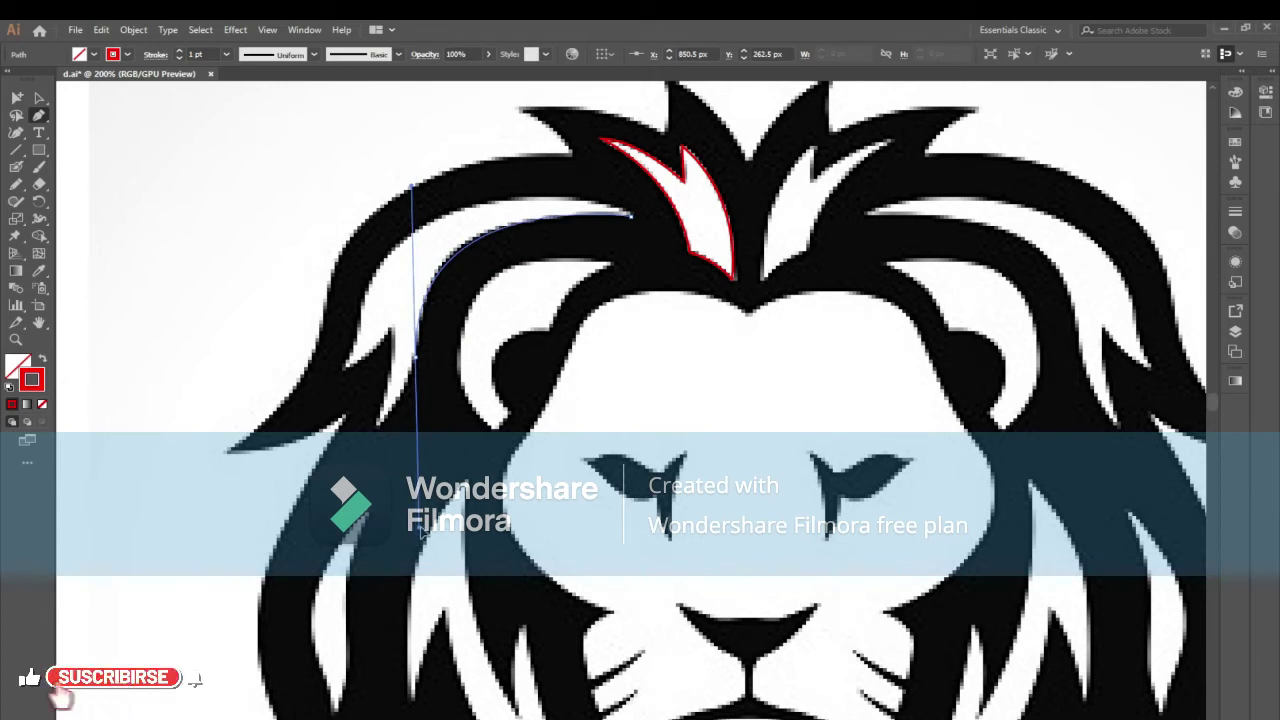
click(418, 363)
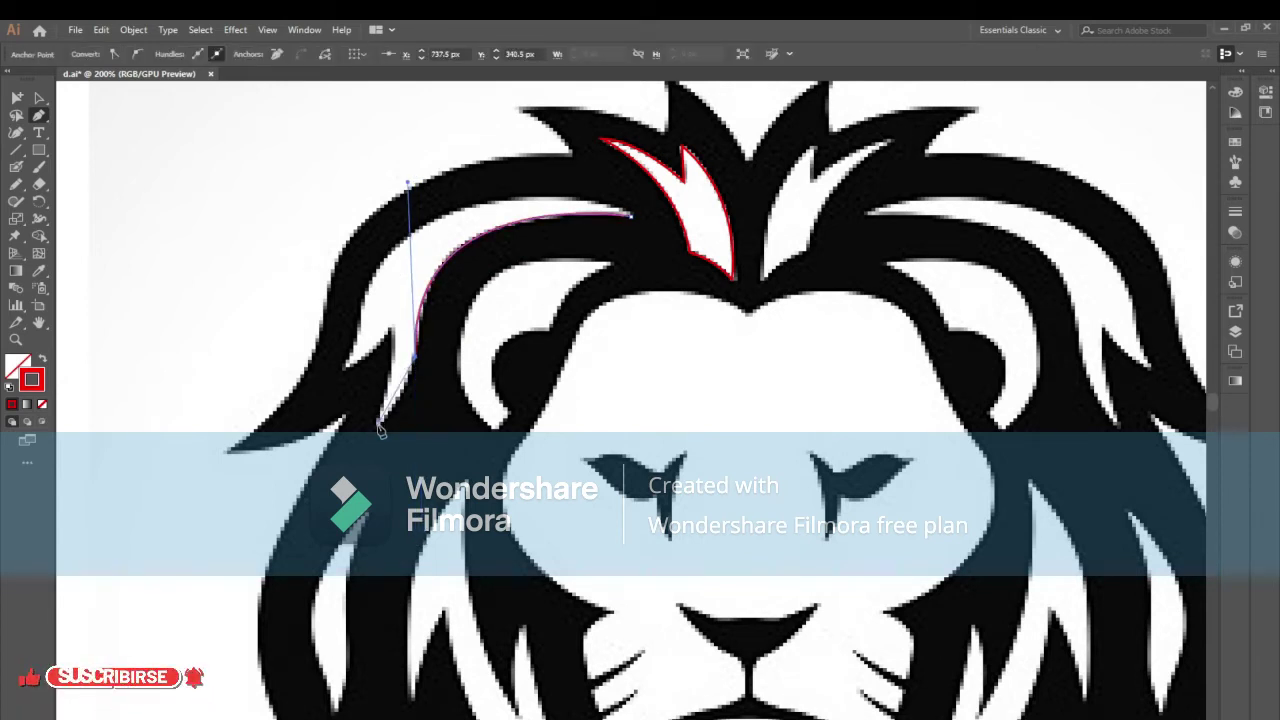
drag(400, 408, 353, 447)
click(16, 218)
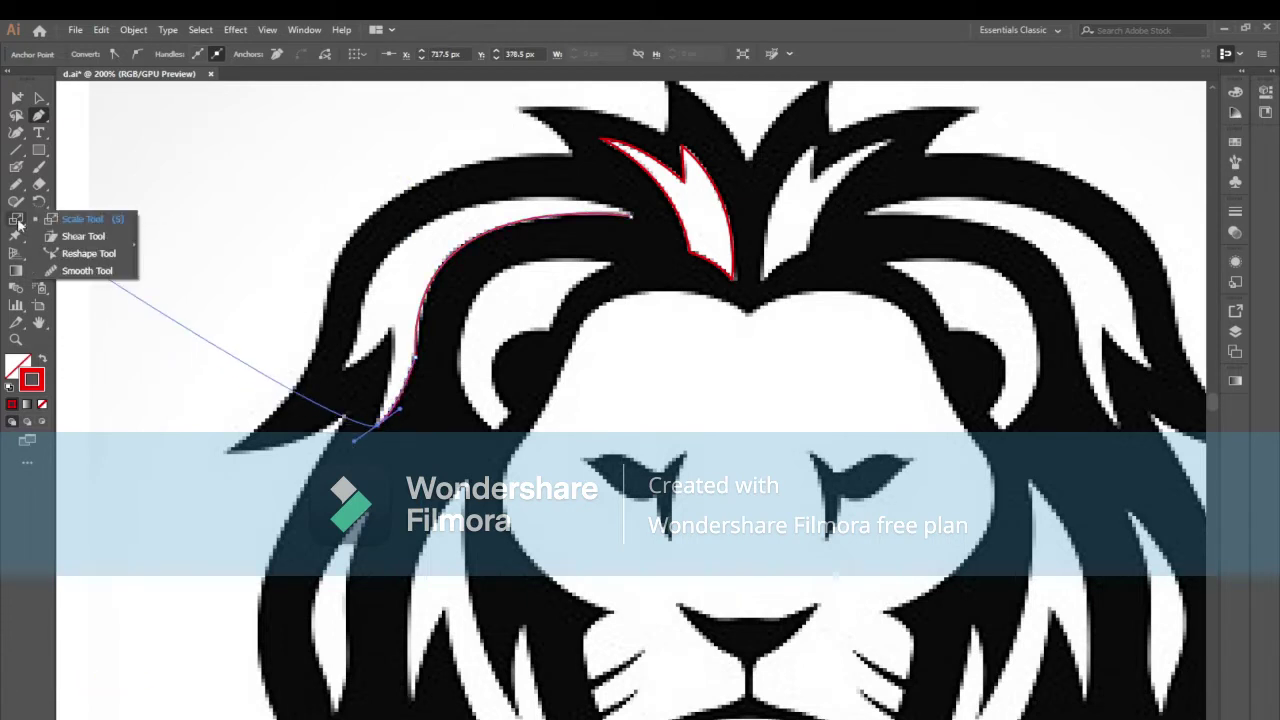
click(64, 268)
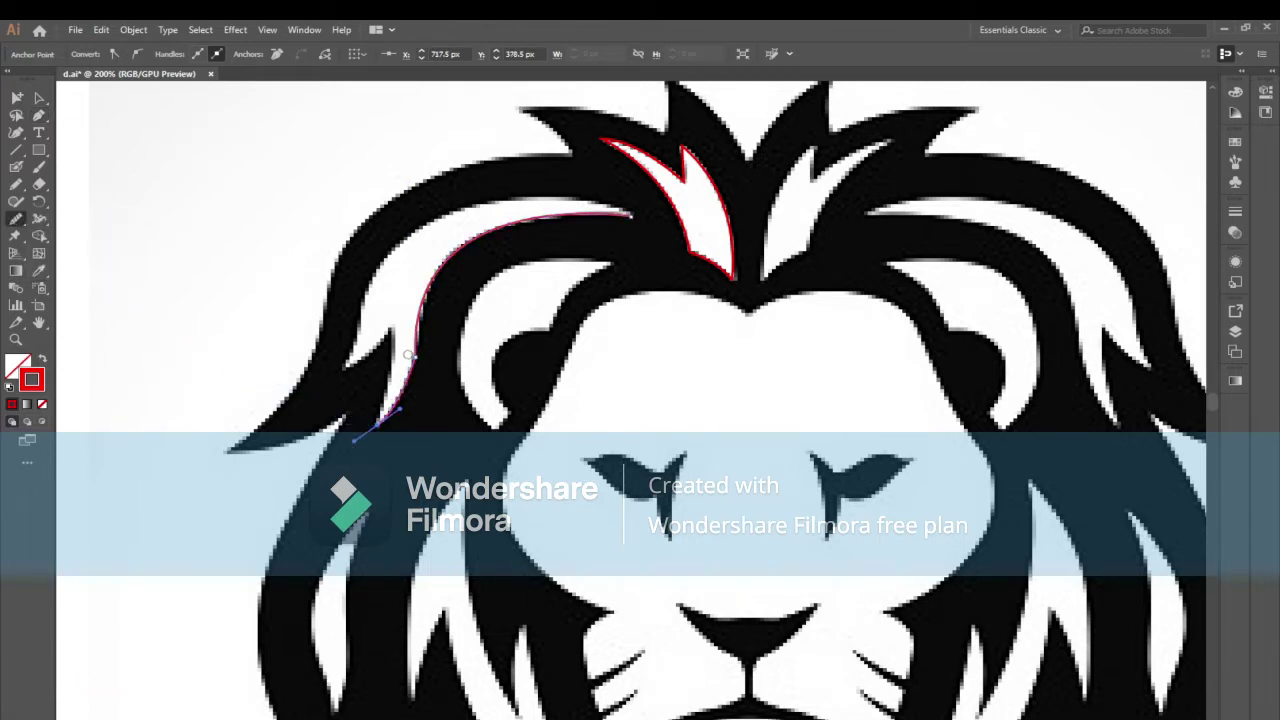
drag(417, 371, 400, 396)
Continue the streak outline around its lower tip and notch, closing it at the start point
key(p)
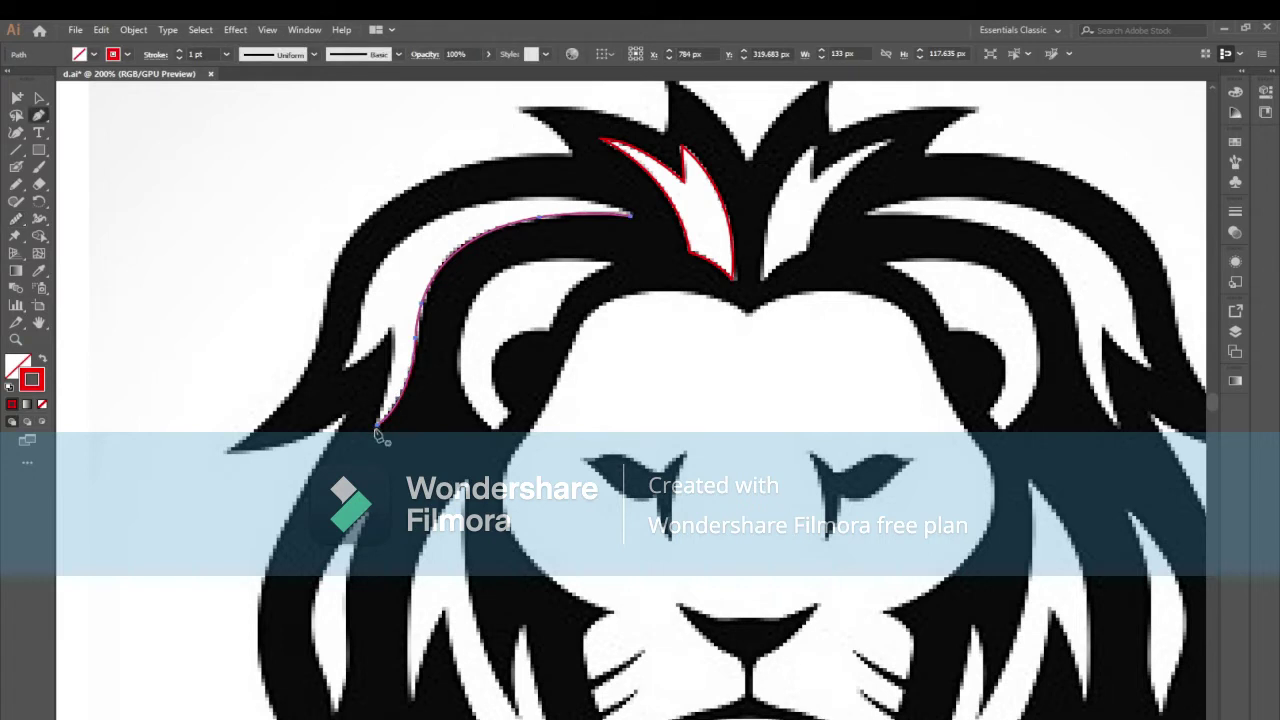
click(379, 427)
scroll(385, 390, up, 1)
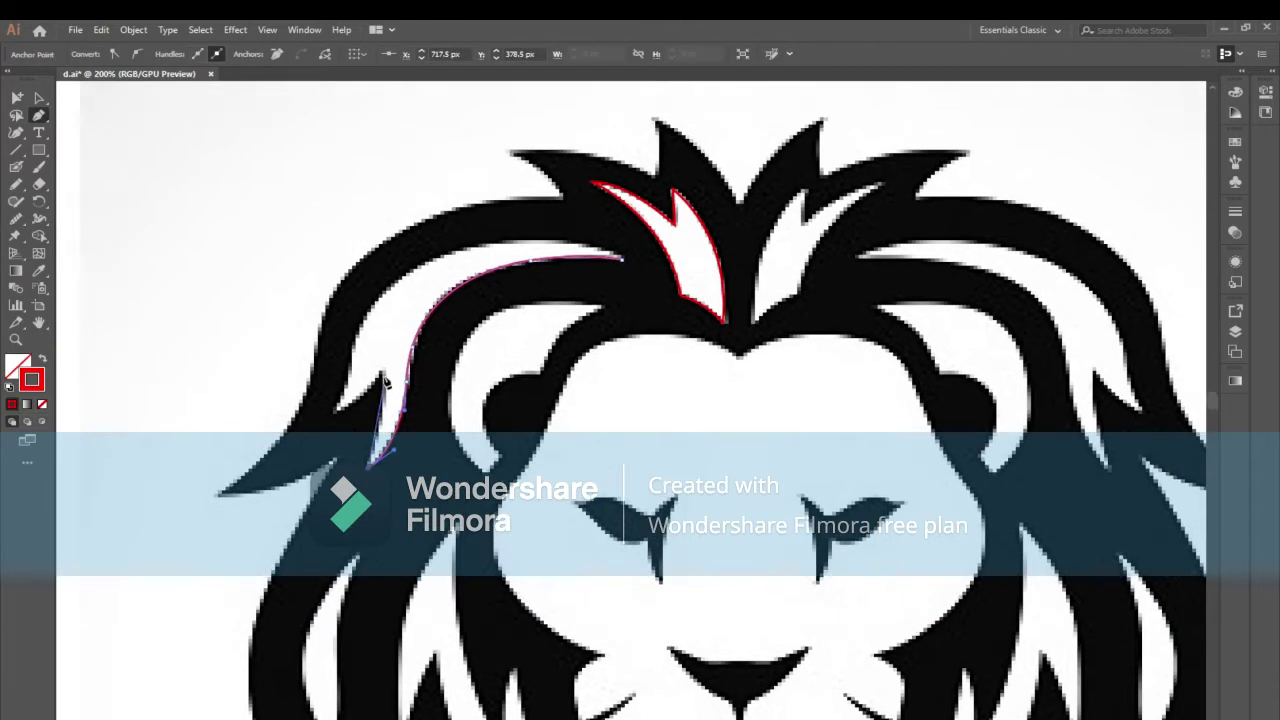
drag(385, 380, 378, 333)
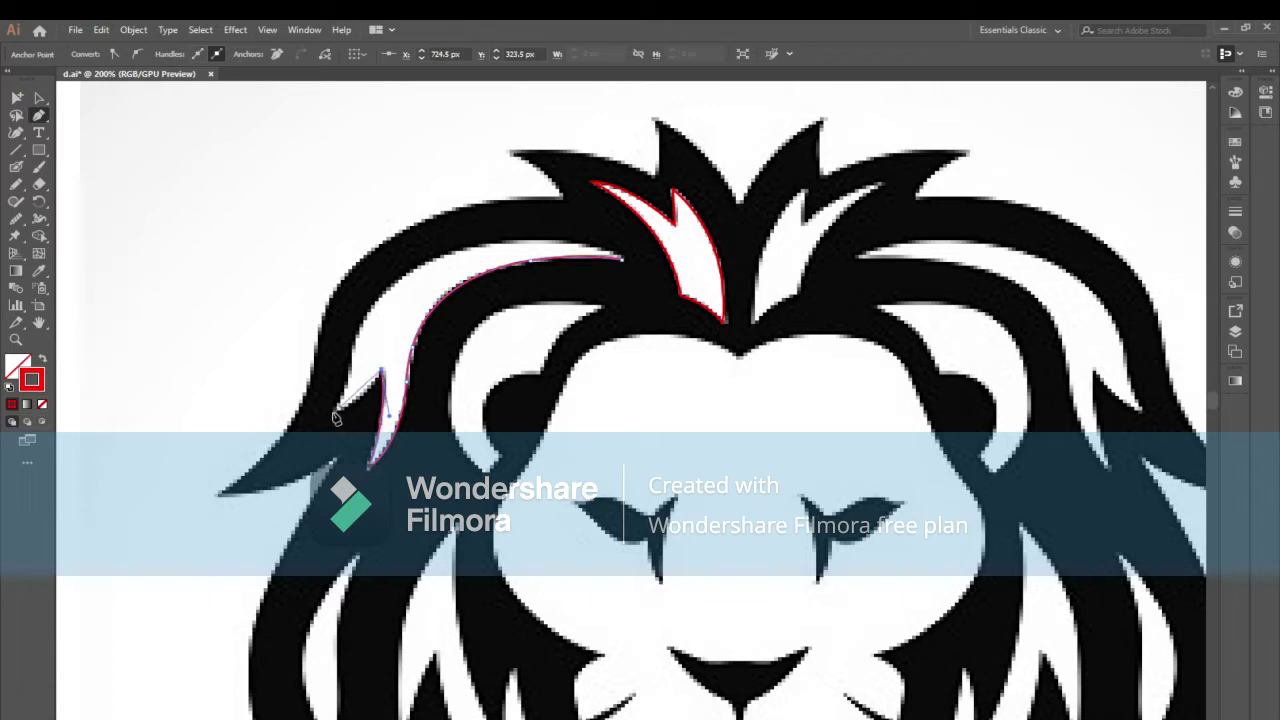
drag(335, 415, 293, 431)
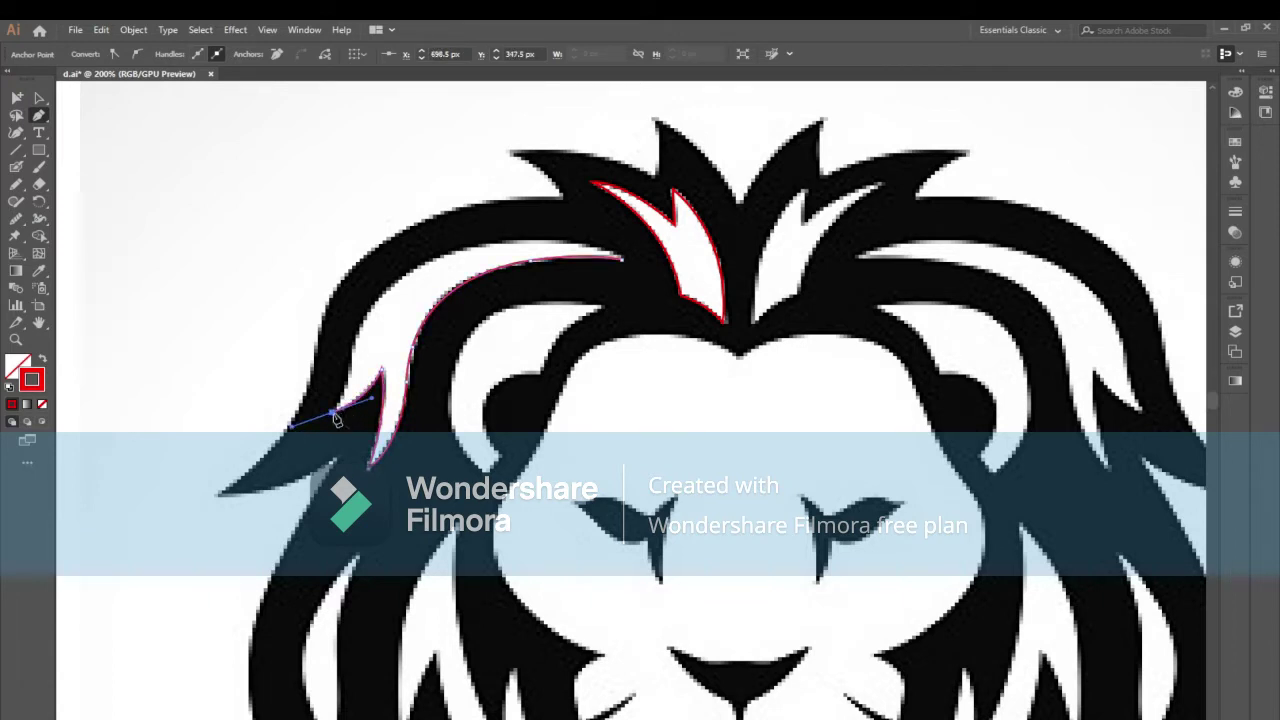
click(352, 346)
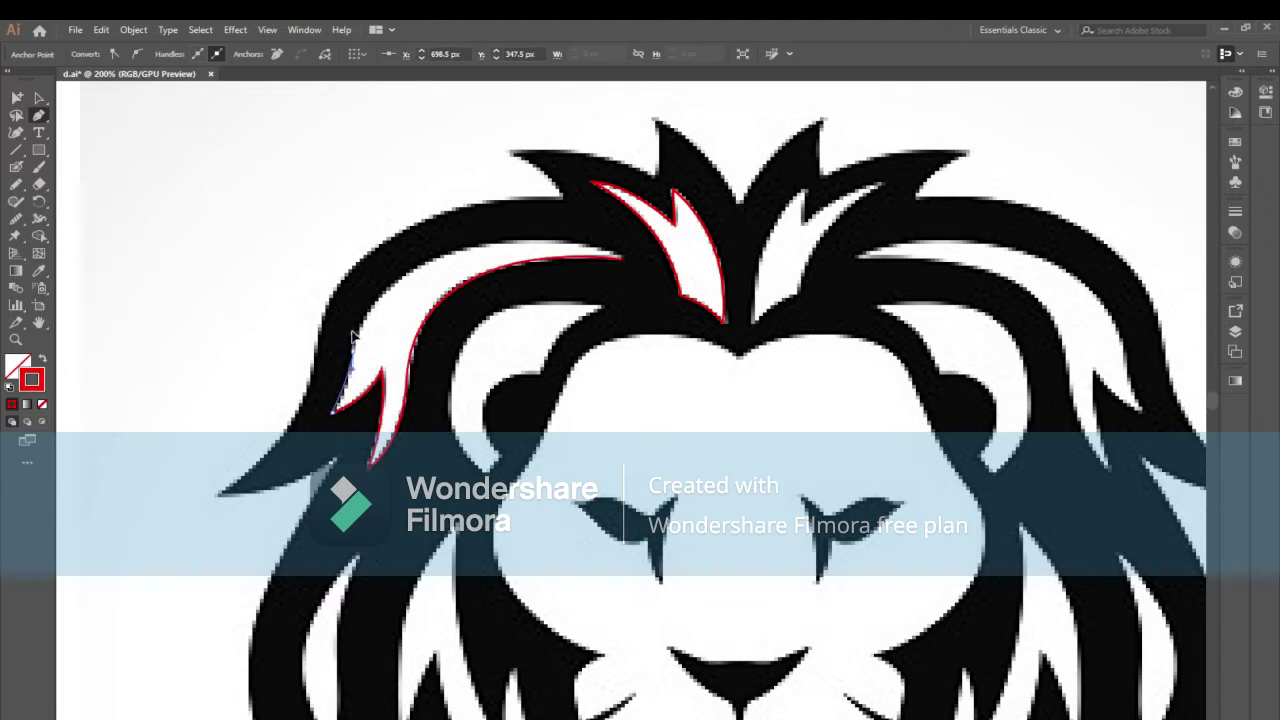
drag(357, 349, 297, 419)
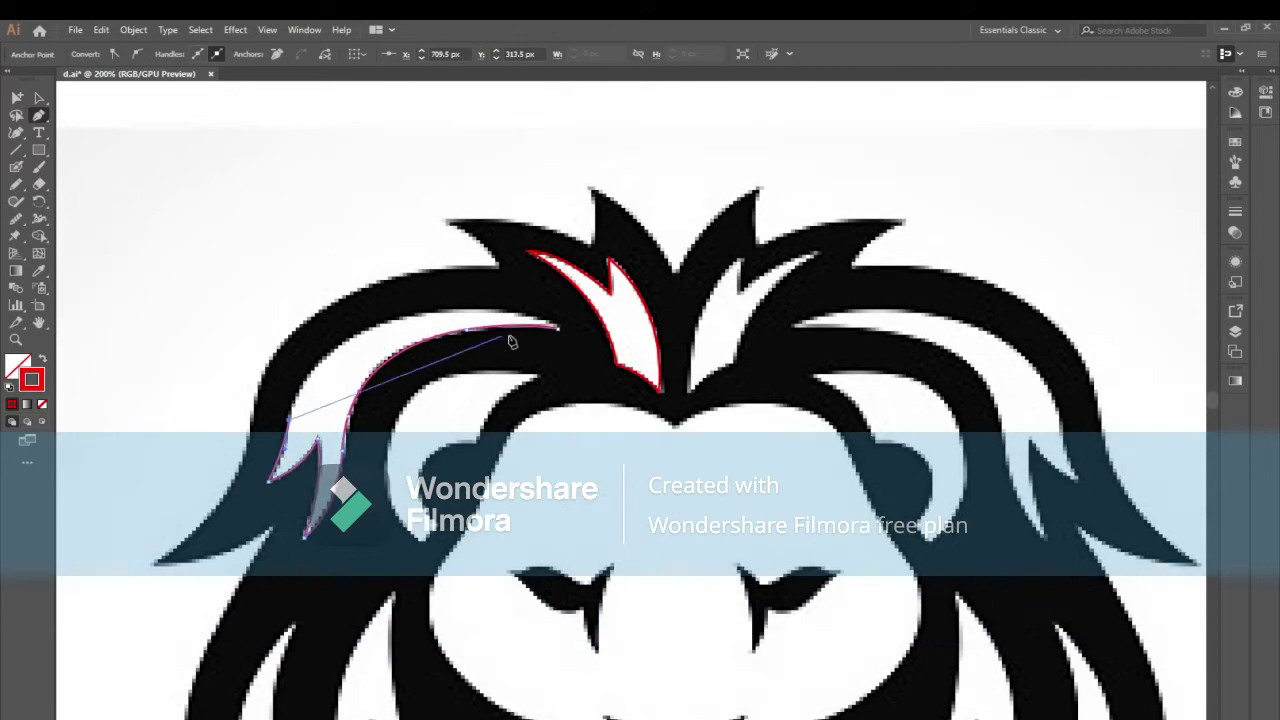
click(559, 331)
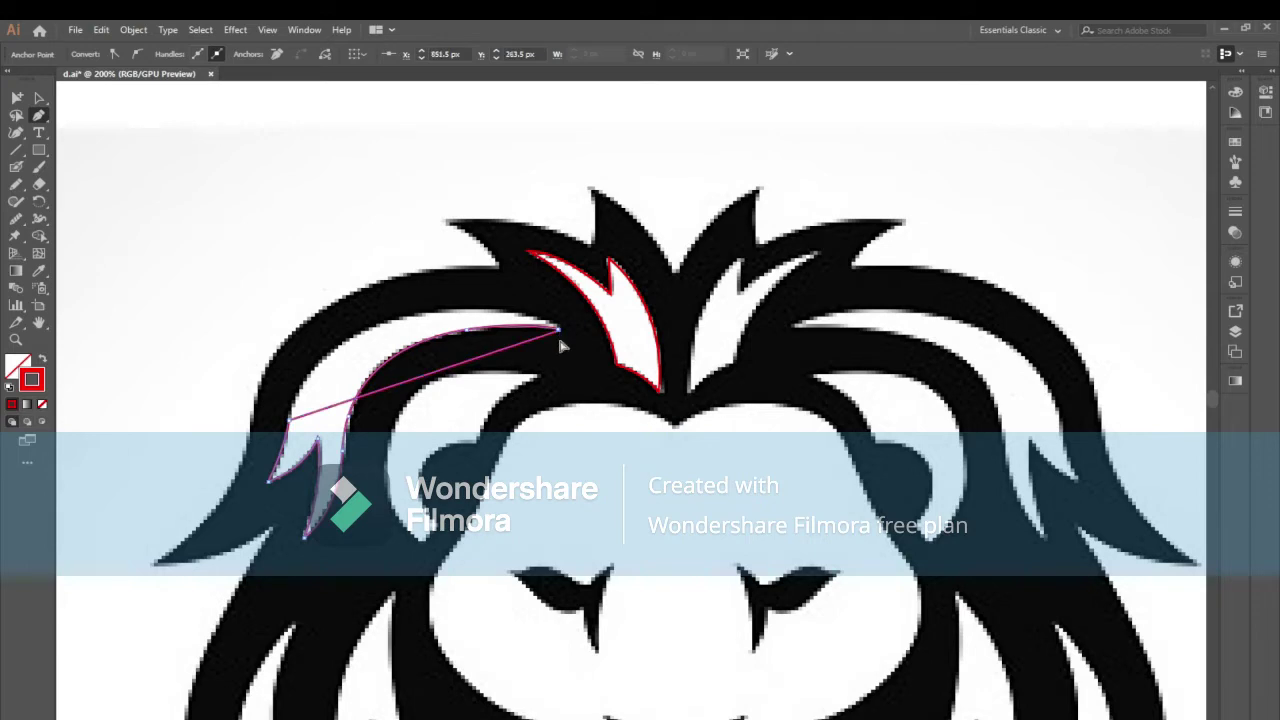
mouse_move(560, 341)
mouse_down()
mouse_move(727, 405)
mouse_move(779, 410)
mouse_up()
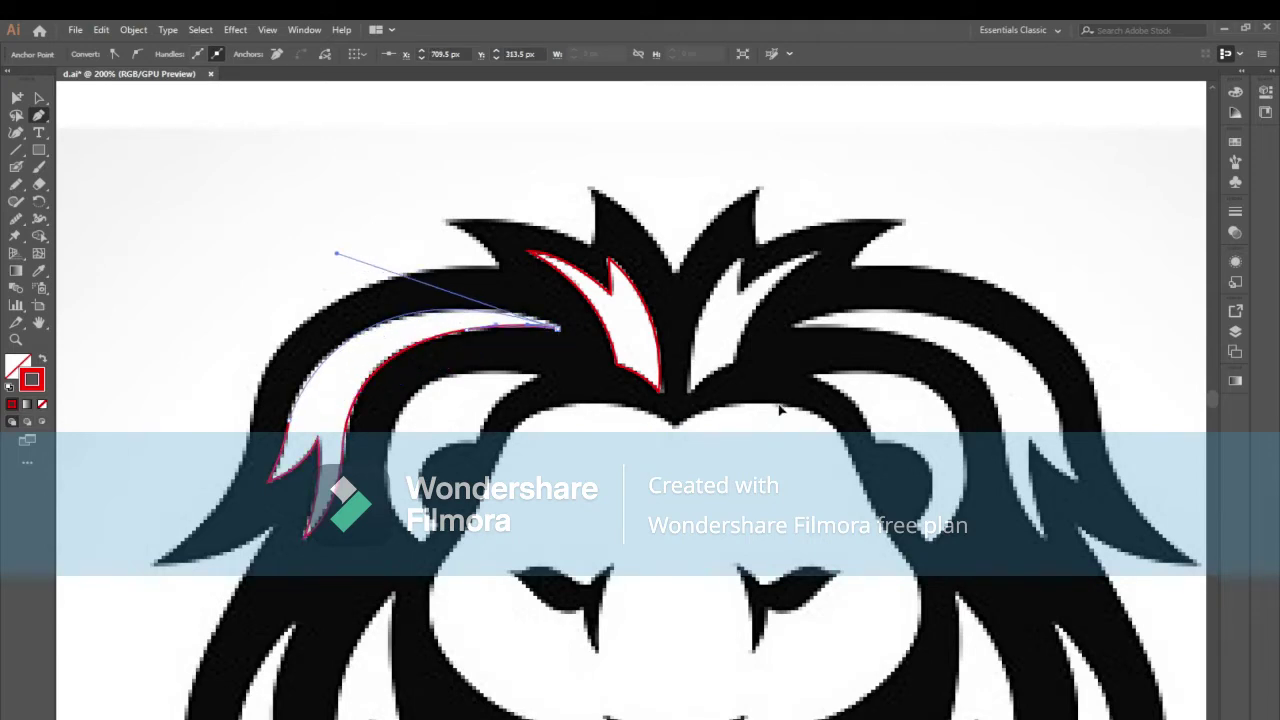
scroll(779, 410, down, 5)
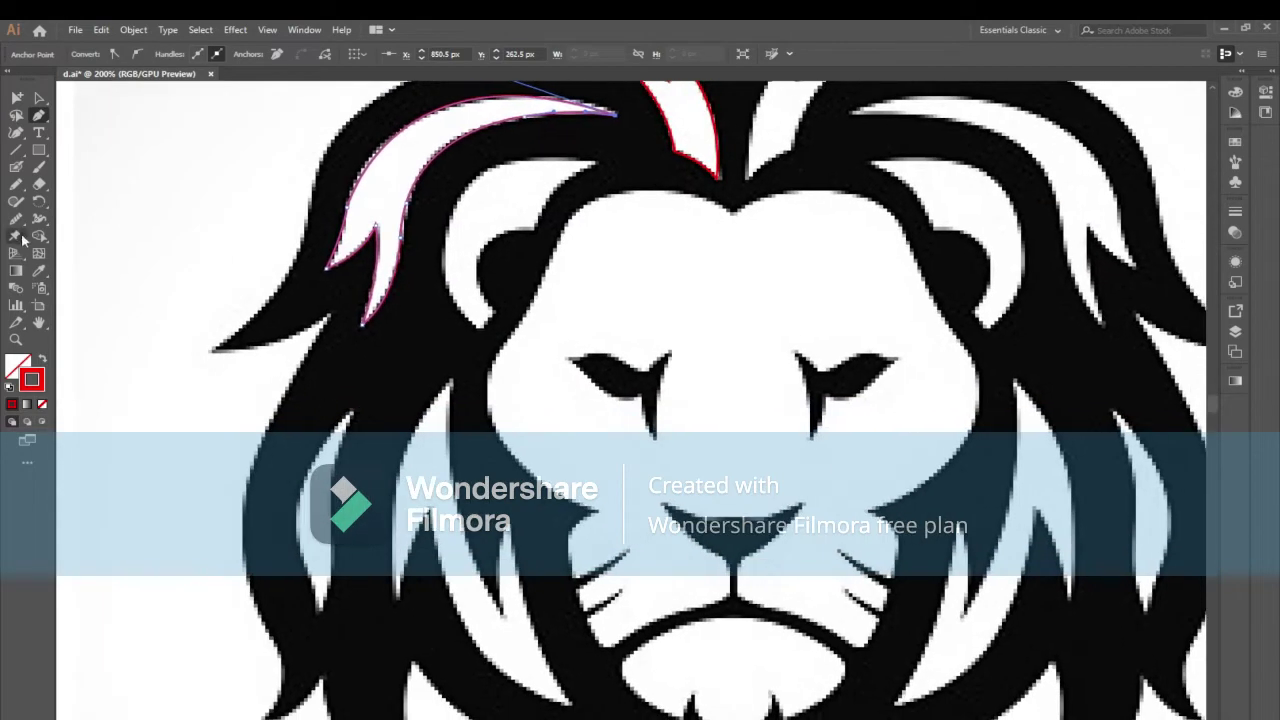
click(16, 218)
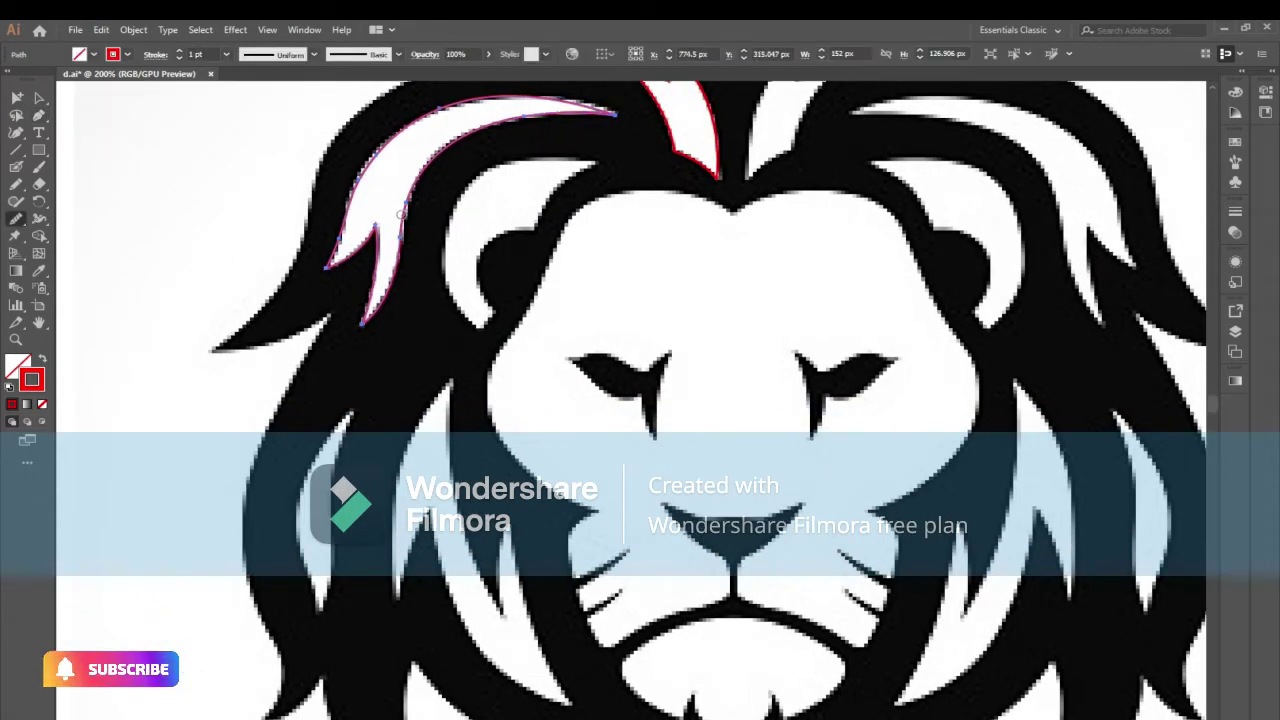
Outline the hooked curl beside the left ear with curved and corner anchors, then smooth its left edge
key(p)
scroll(430, 262, up, 1)
click(502, 284)
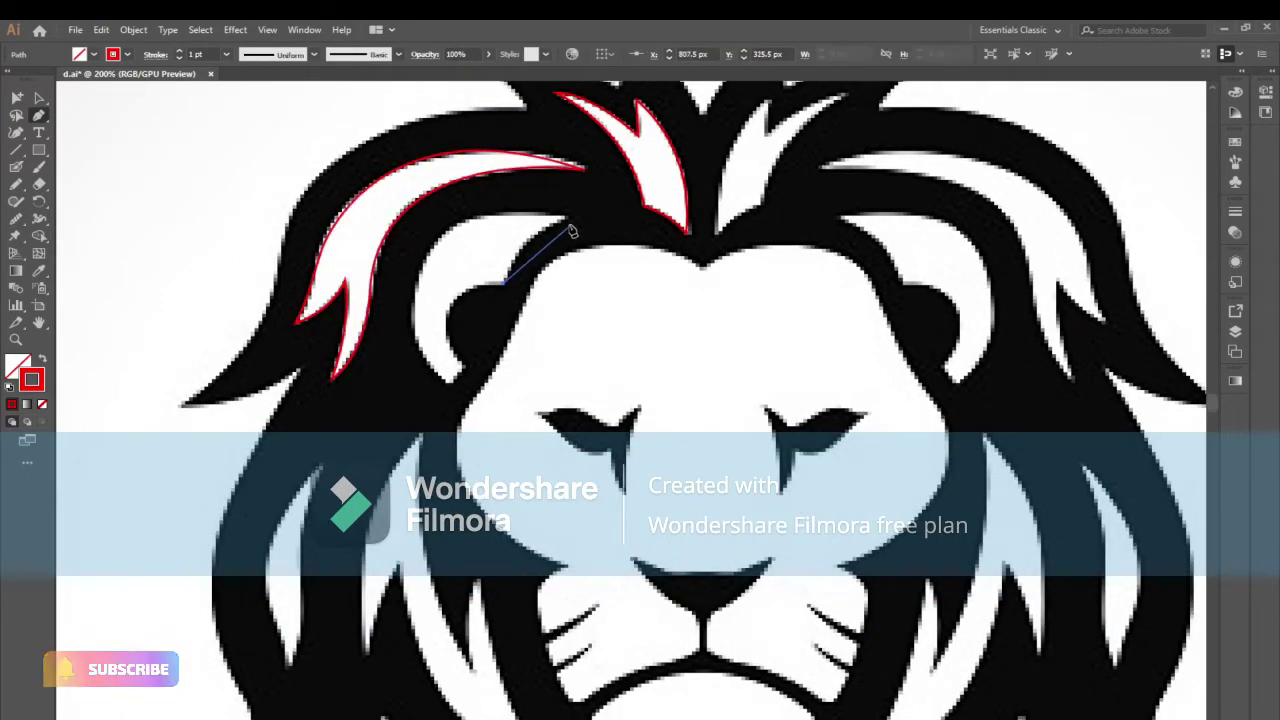
drag(566, 217, 612, 203)
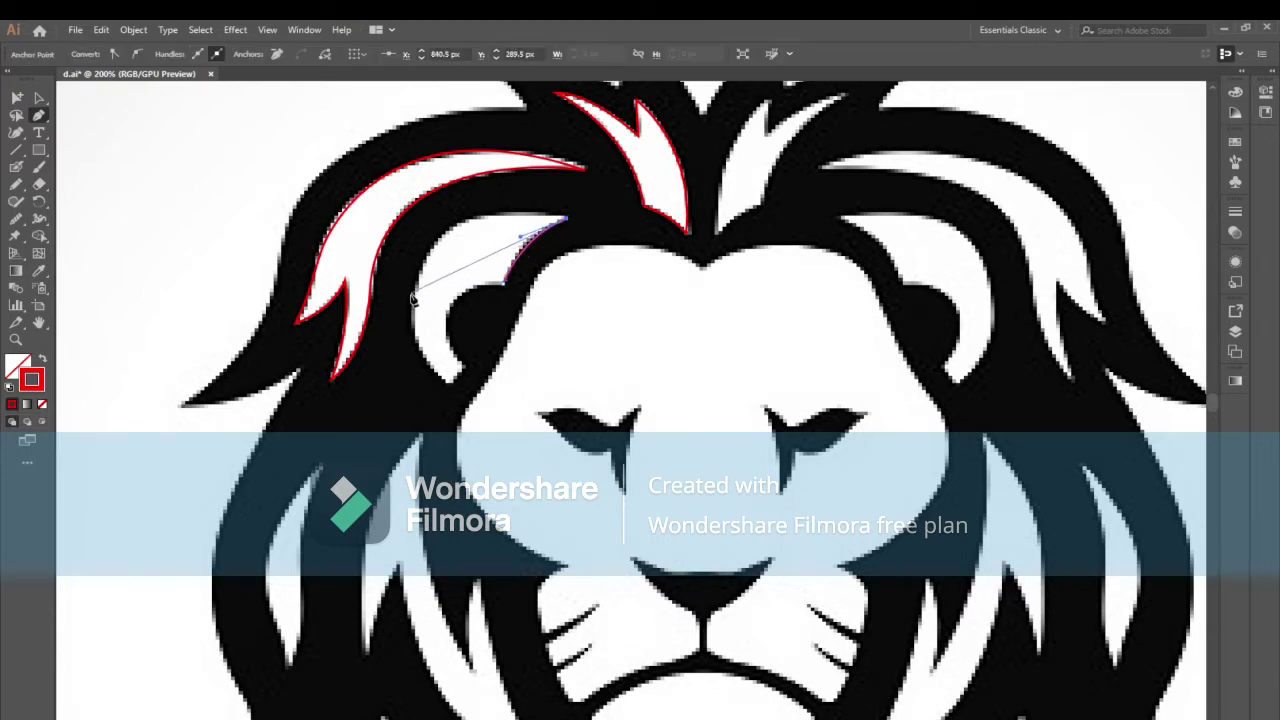
mouse_move(412, 298)
mouse_down()
mouse_move(396, 416)
mouse_move(407, 421)
mouse_up()
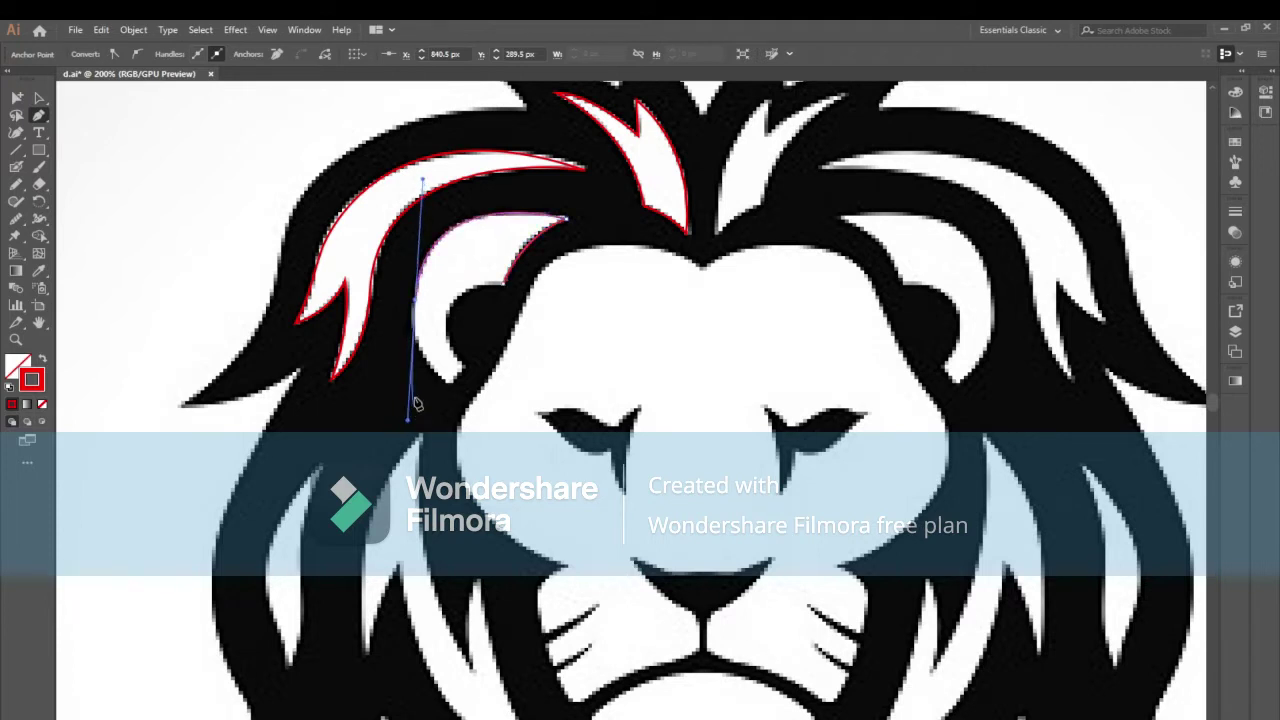
click(416, 302)
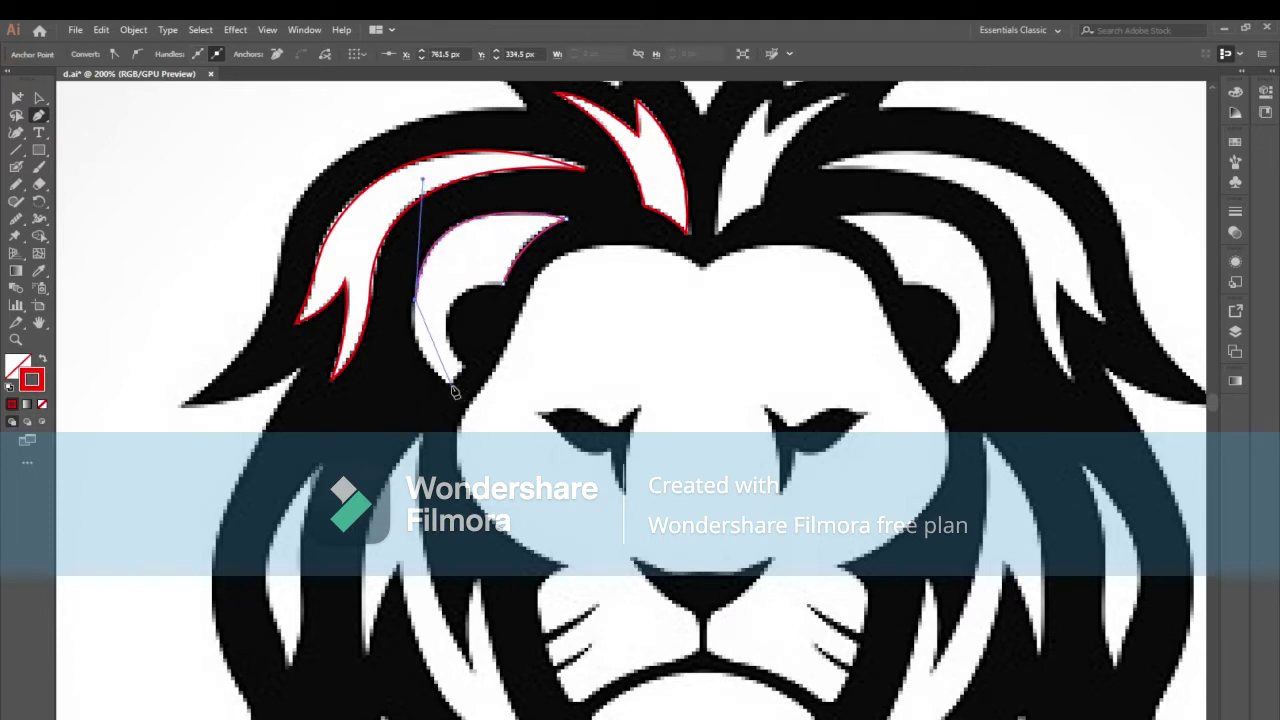
drag(449, 384, 497, 419)
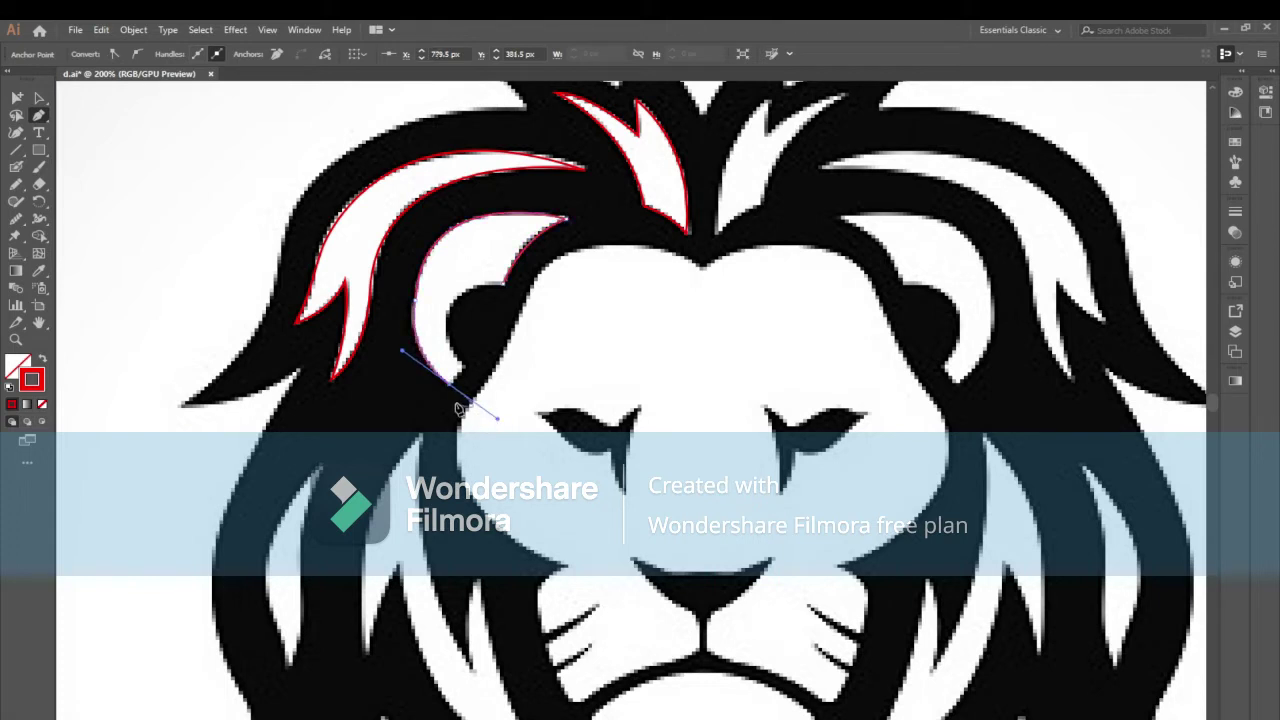
click(452, 386)
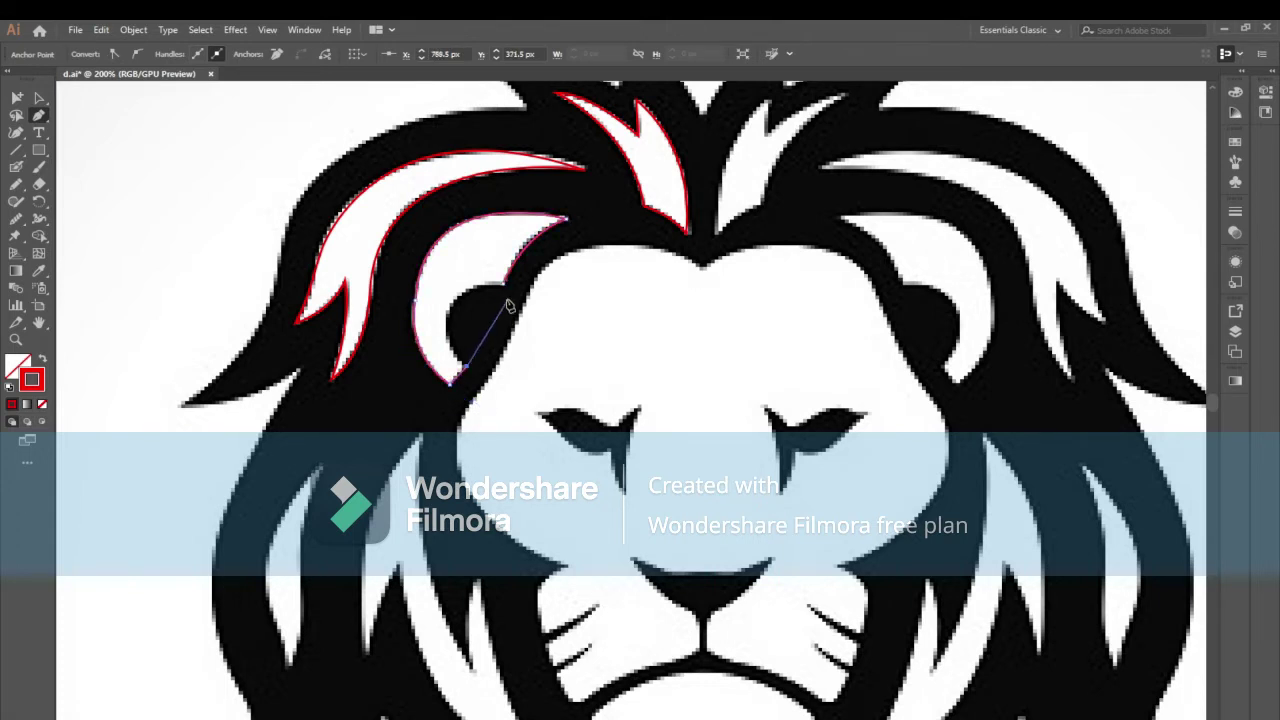
drag(503, 284, 602, 286)
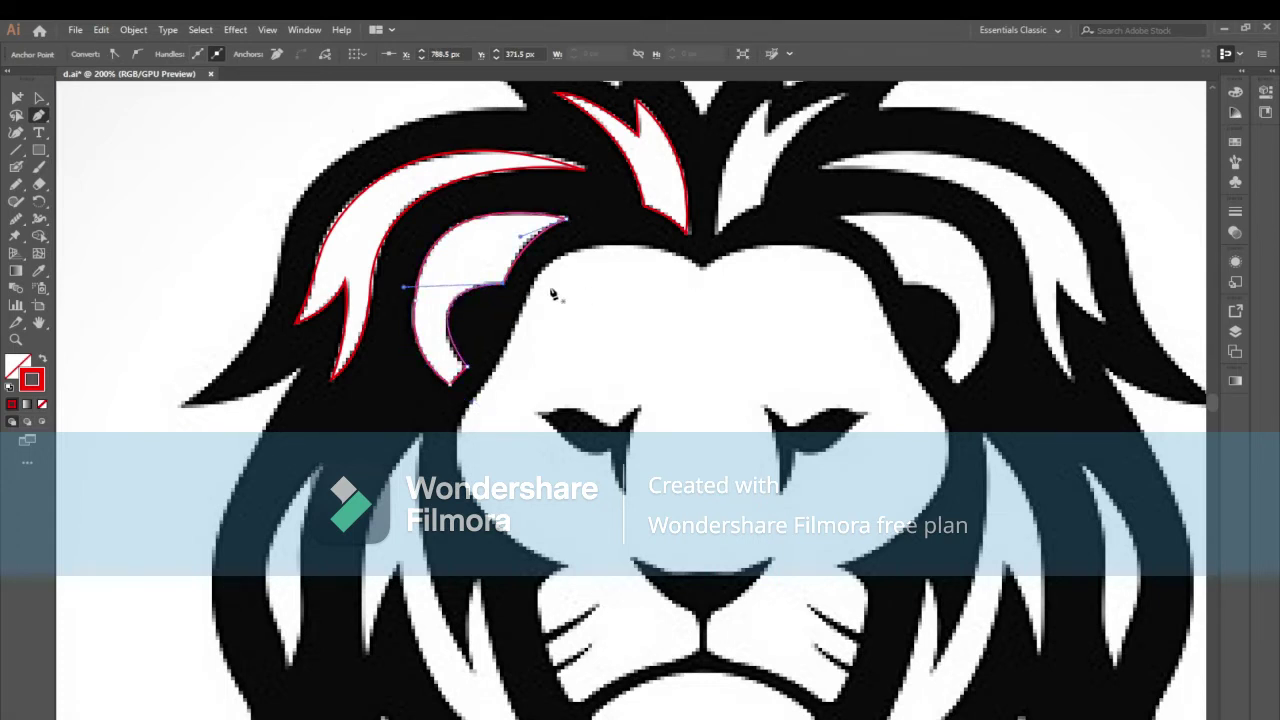
click(16, 218)
drag(413, 305, 434, 262)
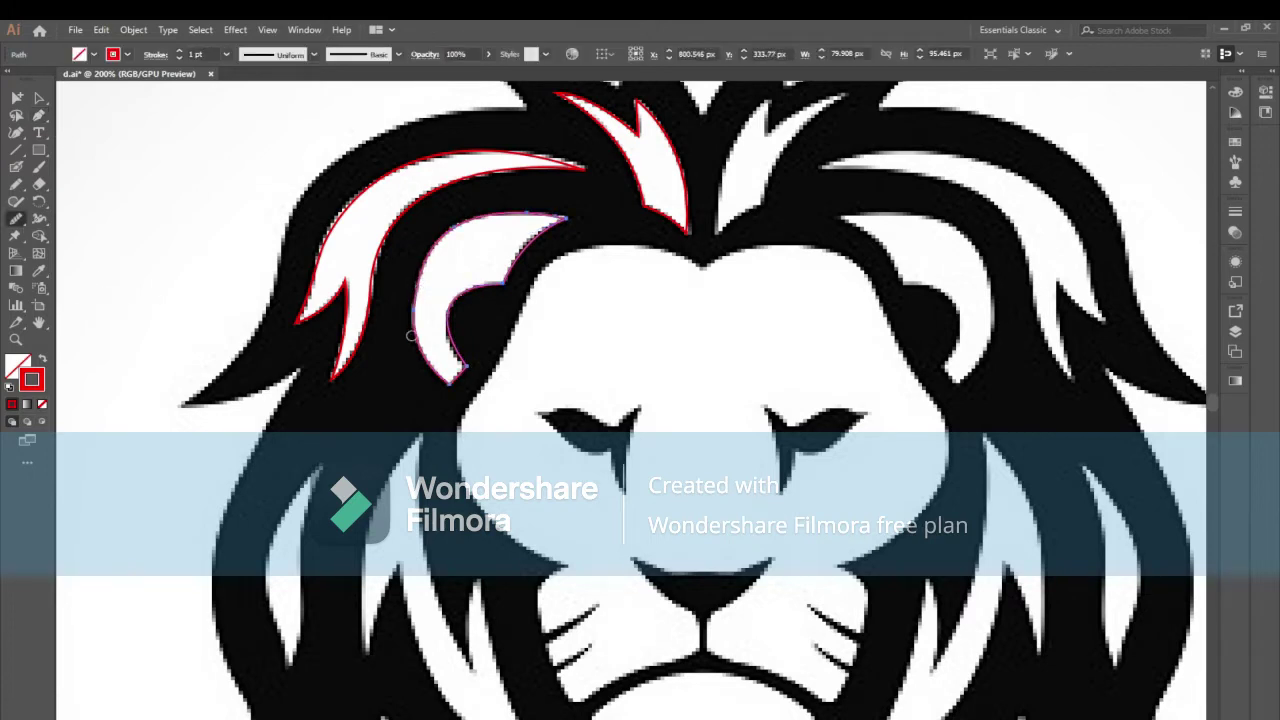
scroll(472, 218, down, 2)
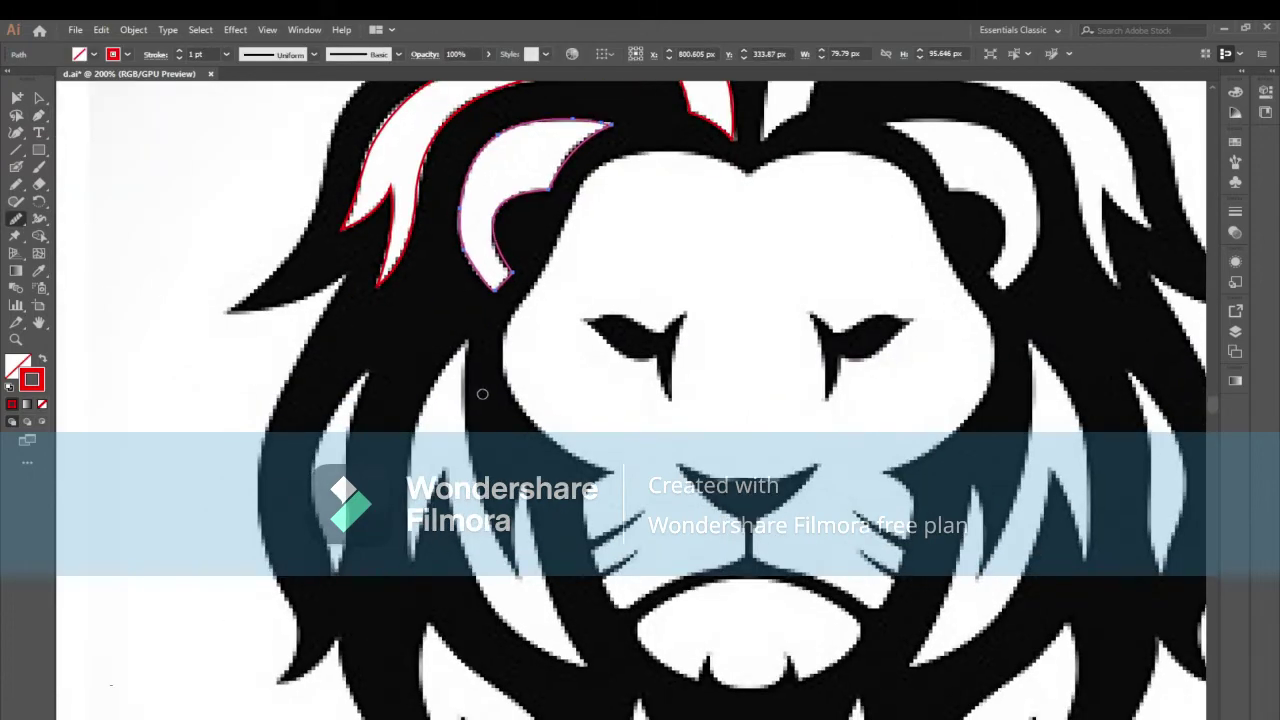
Outline the first left-side mane strip with curved anchors and a corner
key(p)
scroll(366, 314, down, 2)
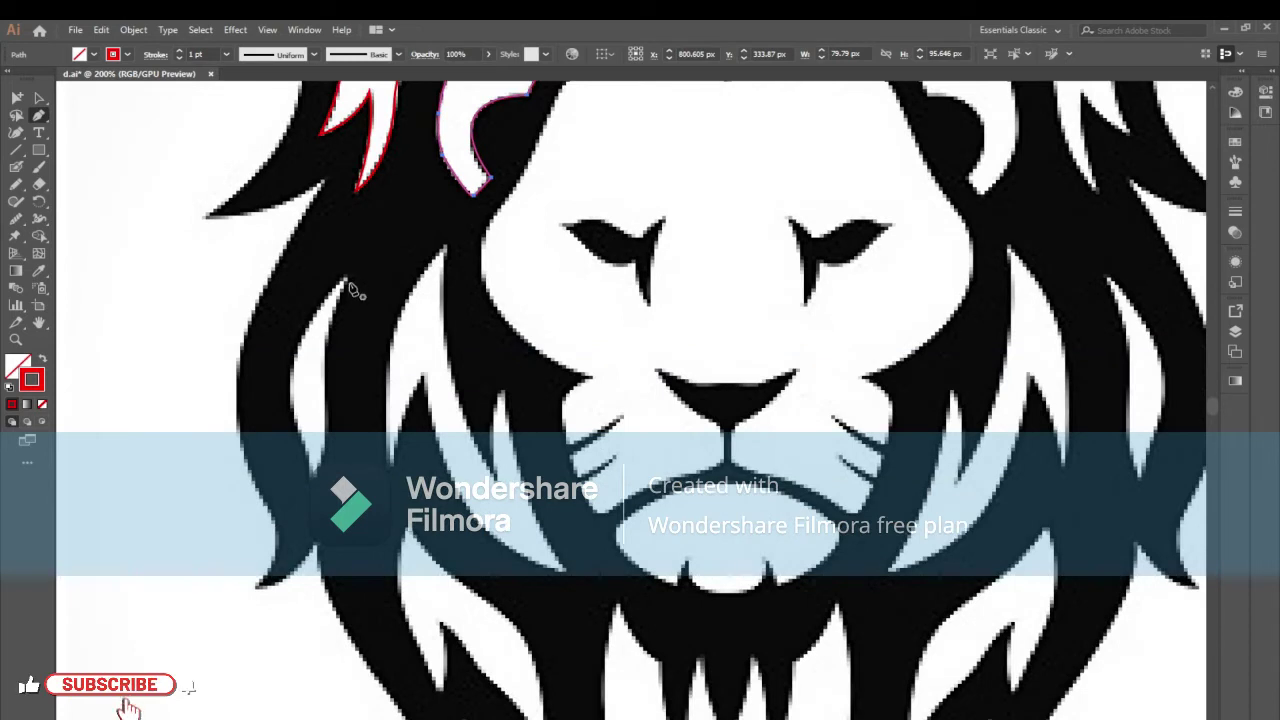
click(345, 285)
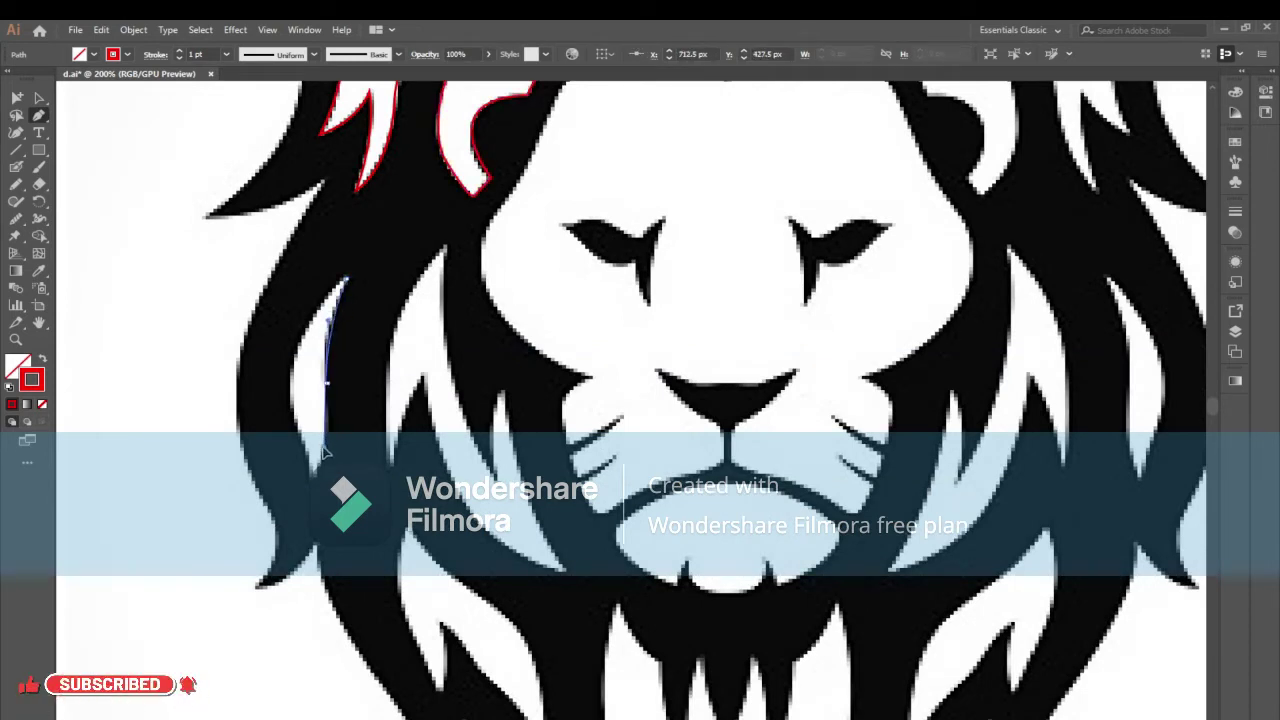
drag(325, 448, 300, 508)
click(326, 386)
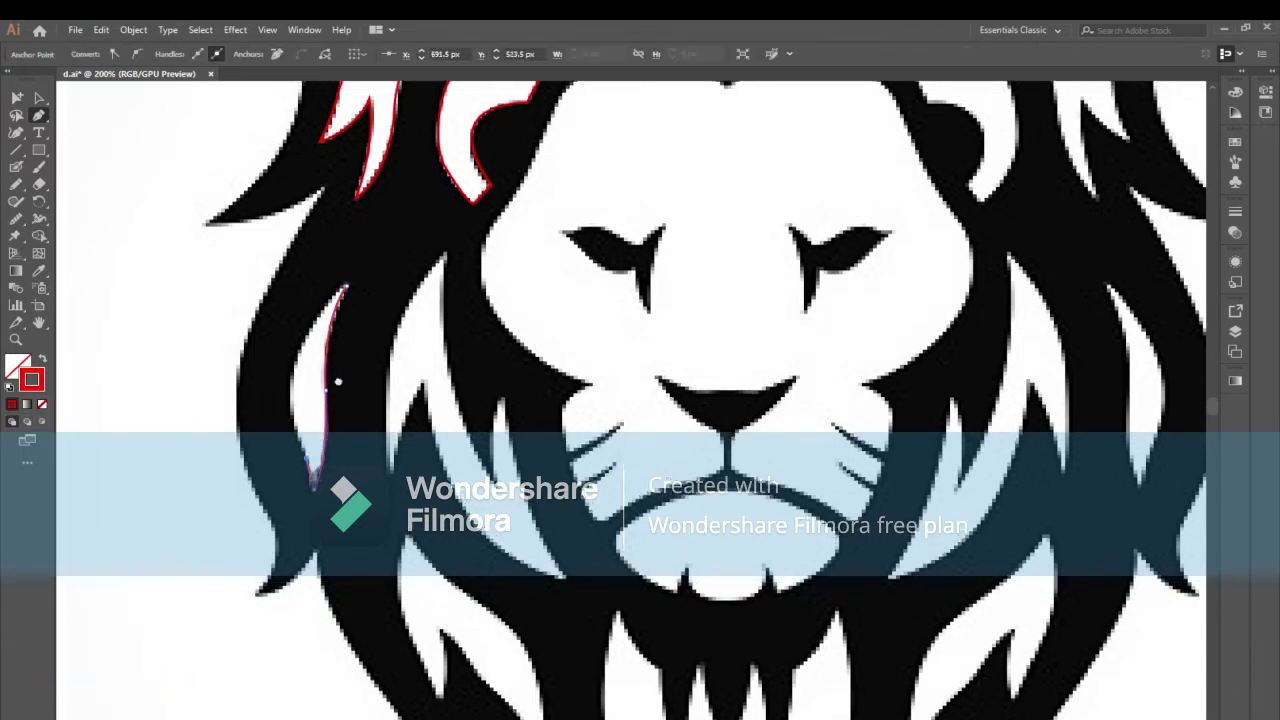
scroll(320, 420, up, 1)
mouse_move(345, 325)
mouse_down()
mouse_move(404, 296)
mouse_move(443, 251)
mouse_up()
scroll(440, 380, down, 2)
Trace and close a second, lower-left mane strip, then begin outlining the next one
click(390, 405)
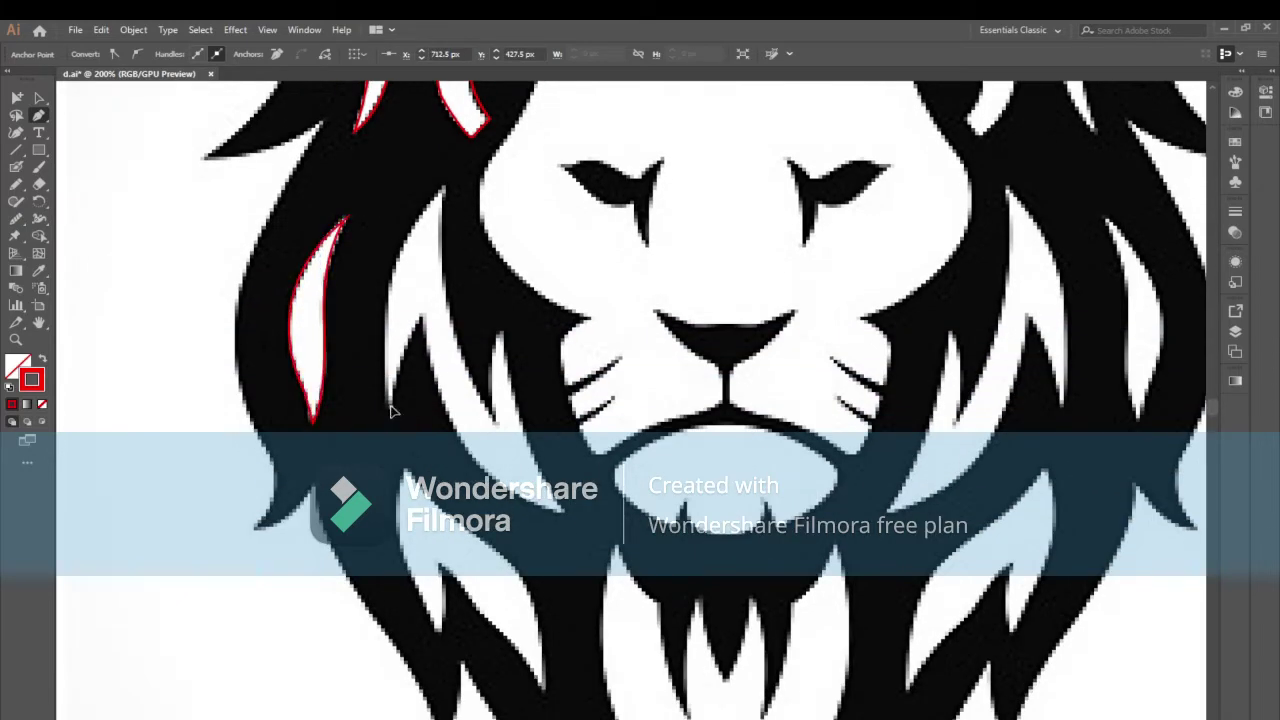
drag(423, 318, 441, 298)
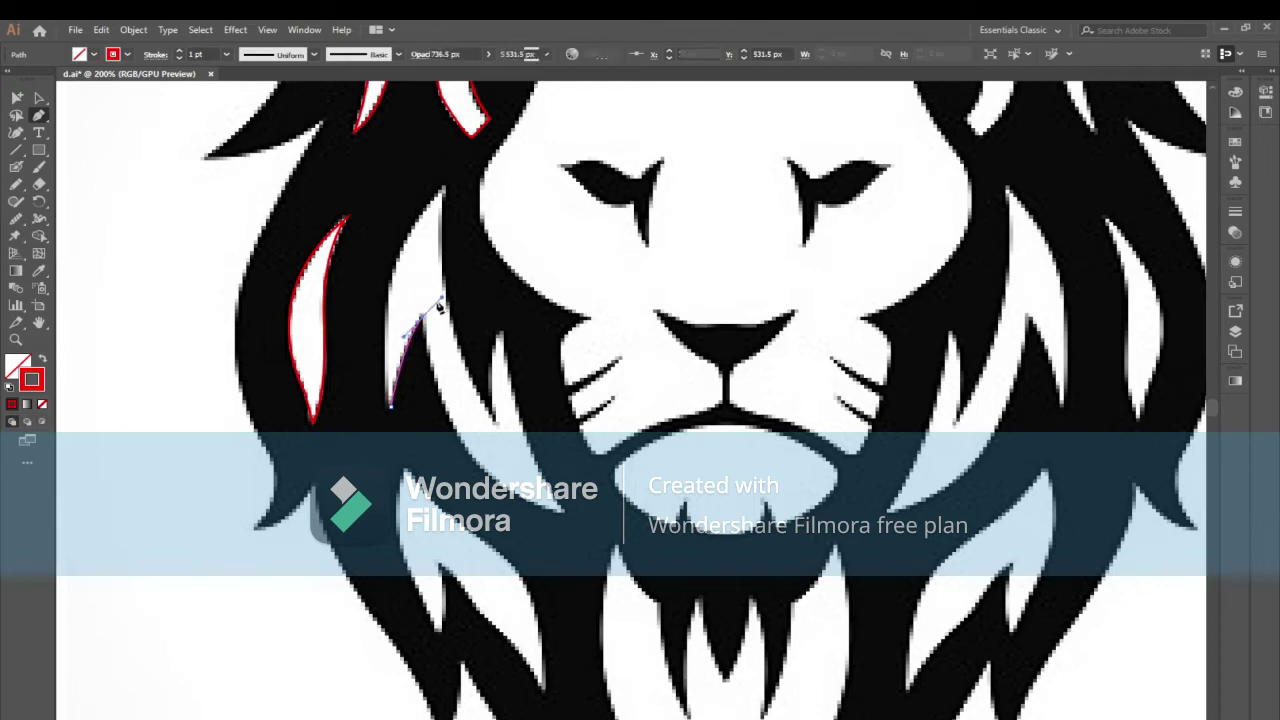
drag(449, 386, 388, 413)
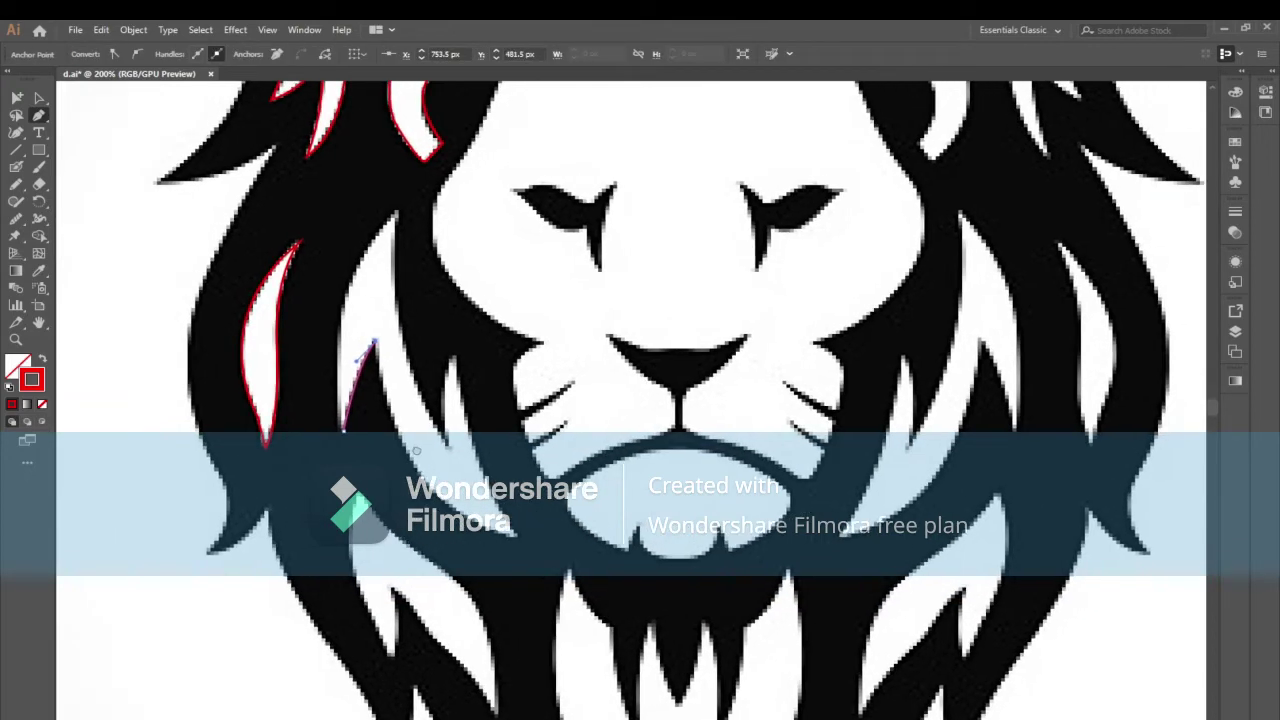
mouse_move(509, 543)
mouse_down()
mouse_move(628, 589)
mouse_move(638, 575)
mouse_up()
click(509, 543)
drag(485, 465, 481, 503)
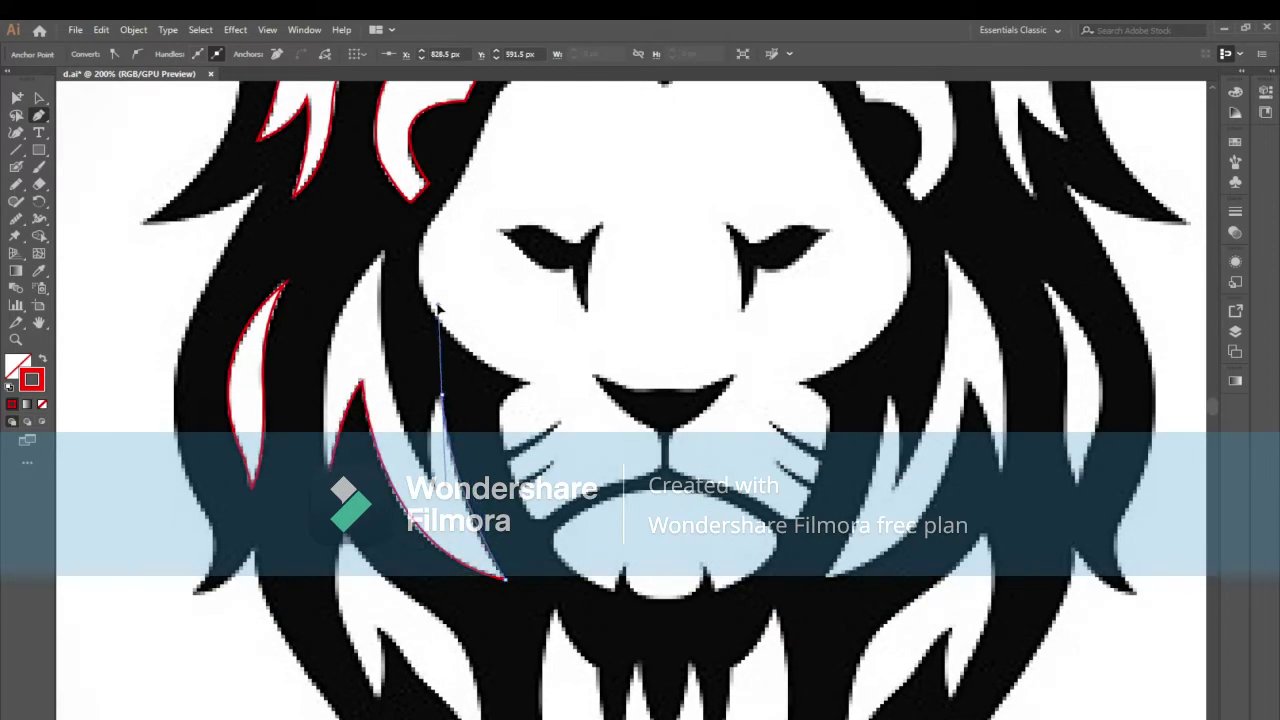
drag(385, 250, 397, 350)
click(352, 421)
drag(352, 421, 286, 119)
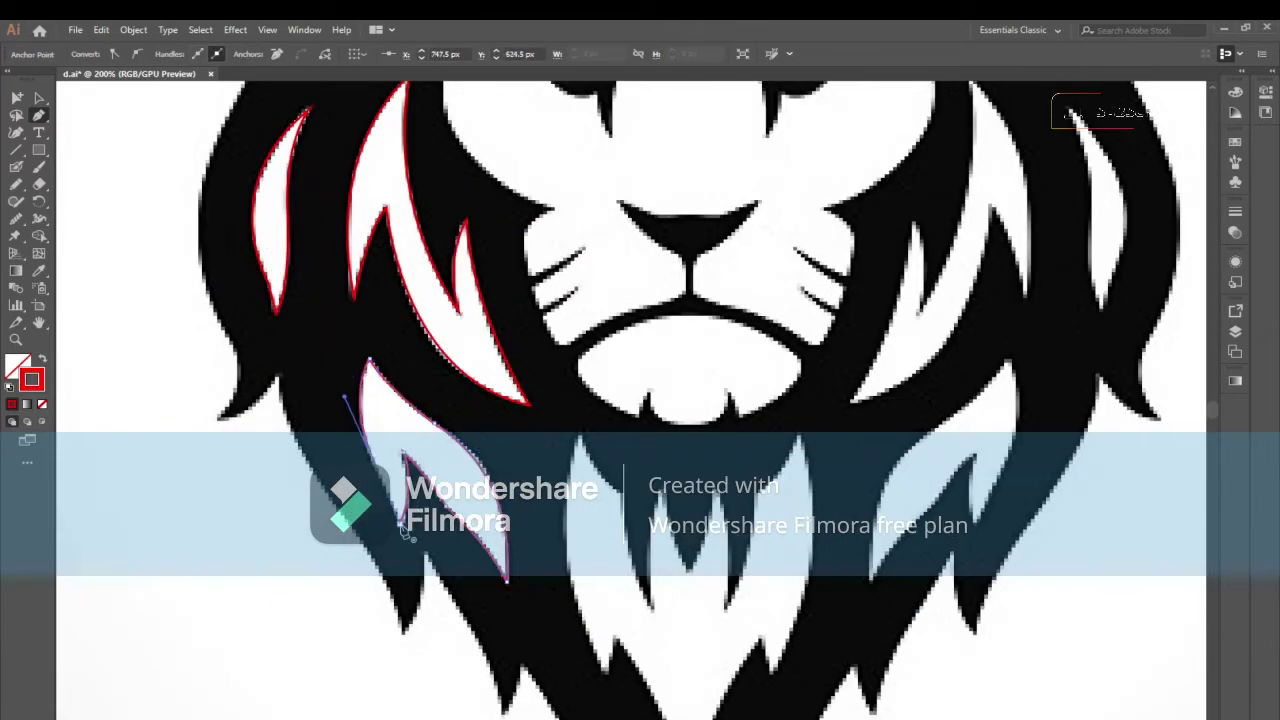
click(500, 360)
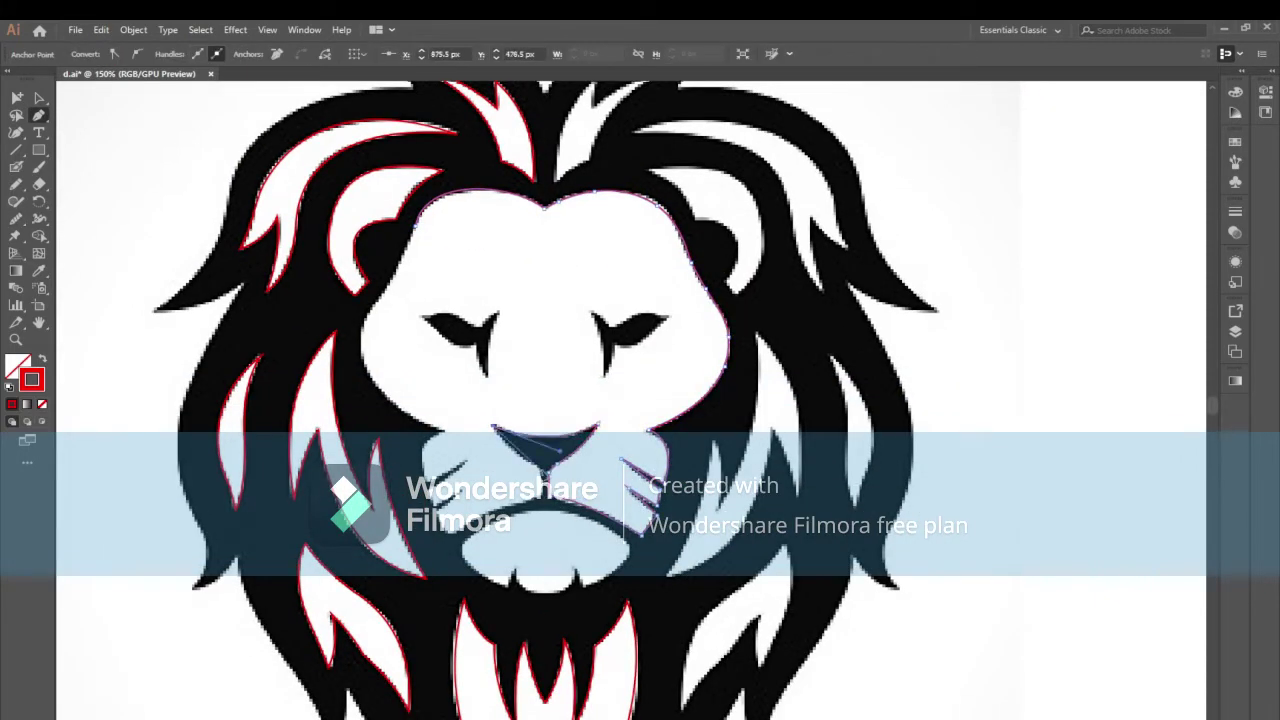
Extend the face outline around the cheek and up its left side, close it, and smooth it
click(446, 441)
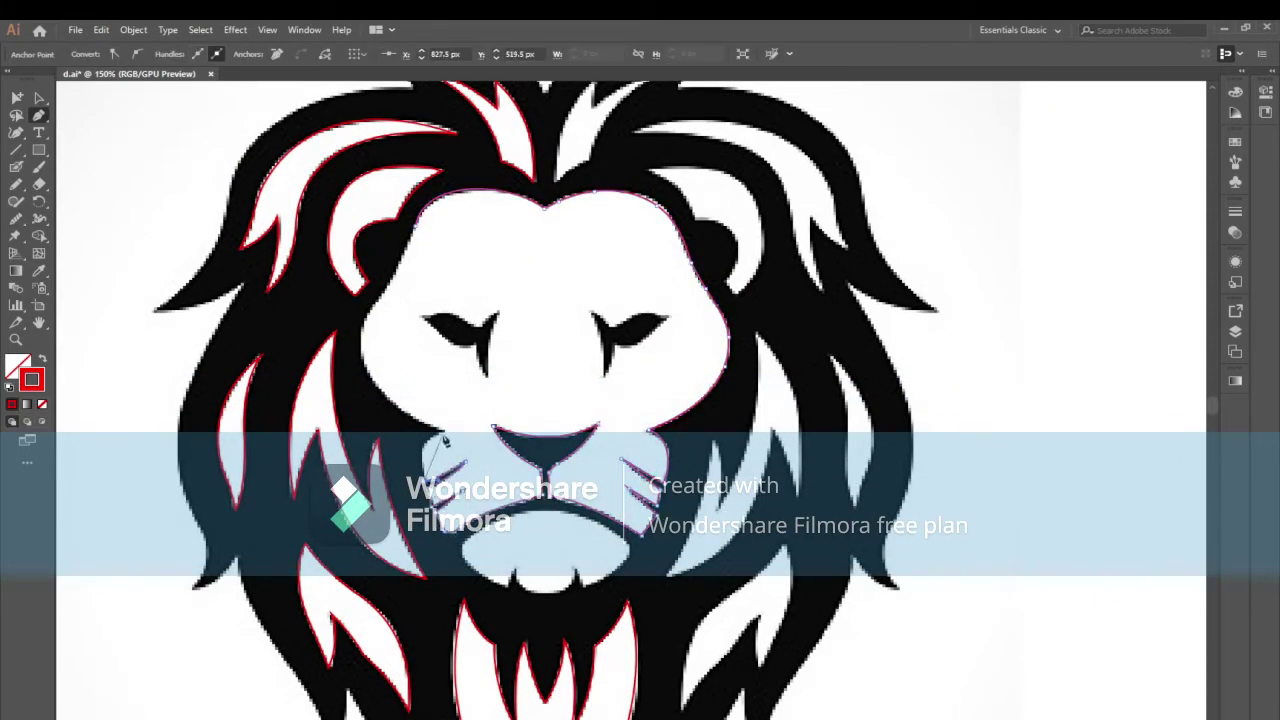
drag(446, 437, 476, 427)
click(450, 435)
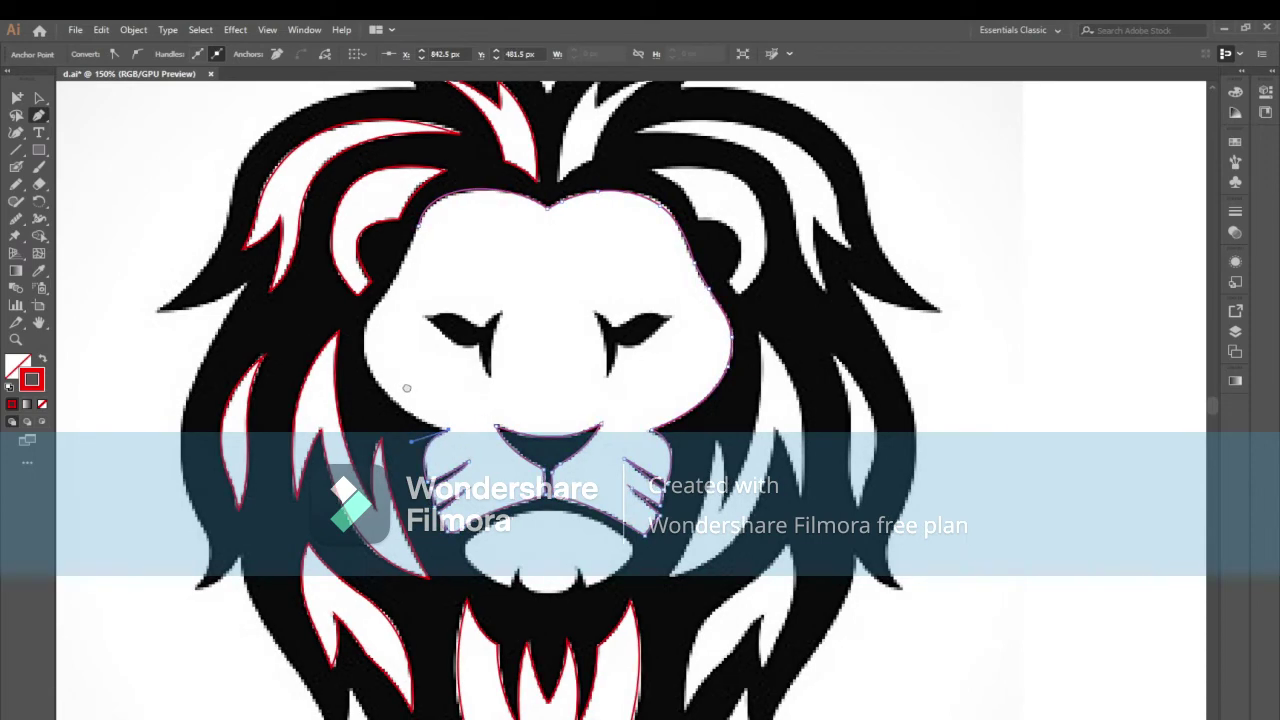
scroll(406, 388, down, 3)
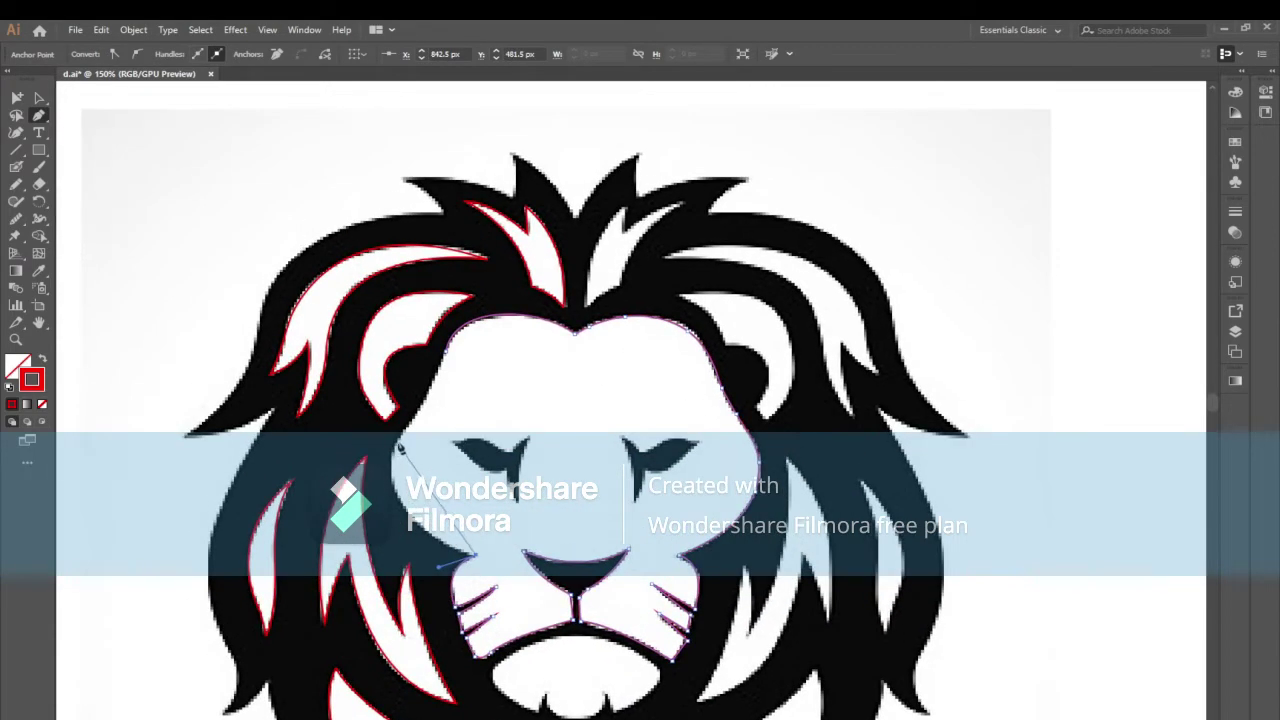
click(441, 351)
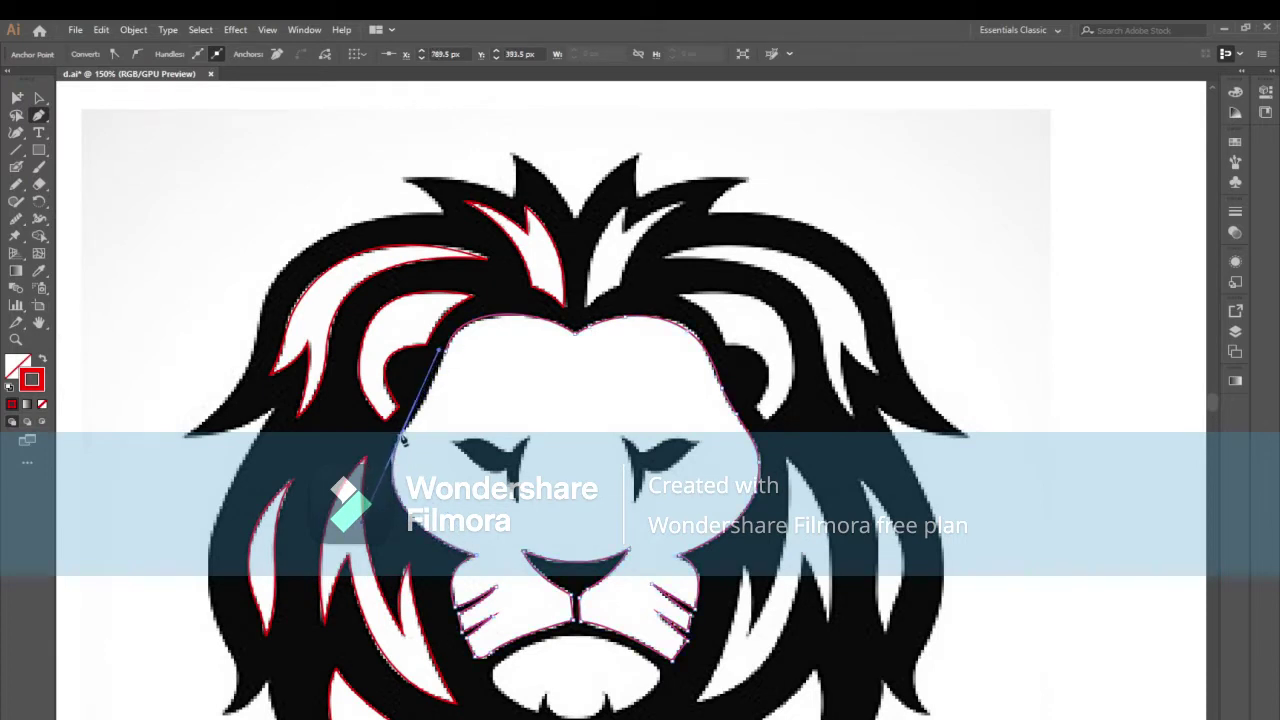
click(455, 302)
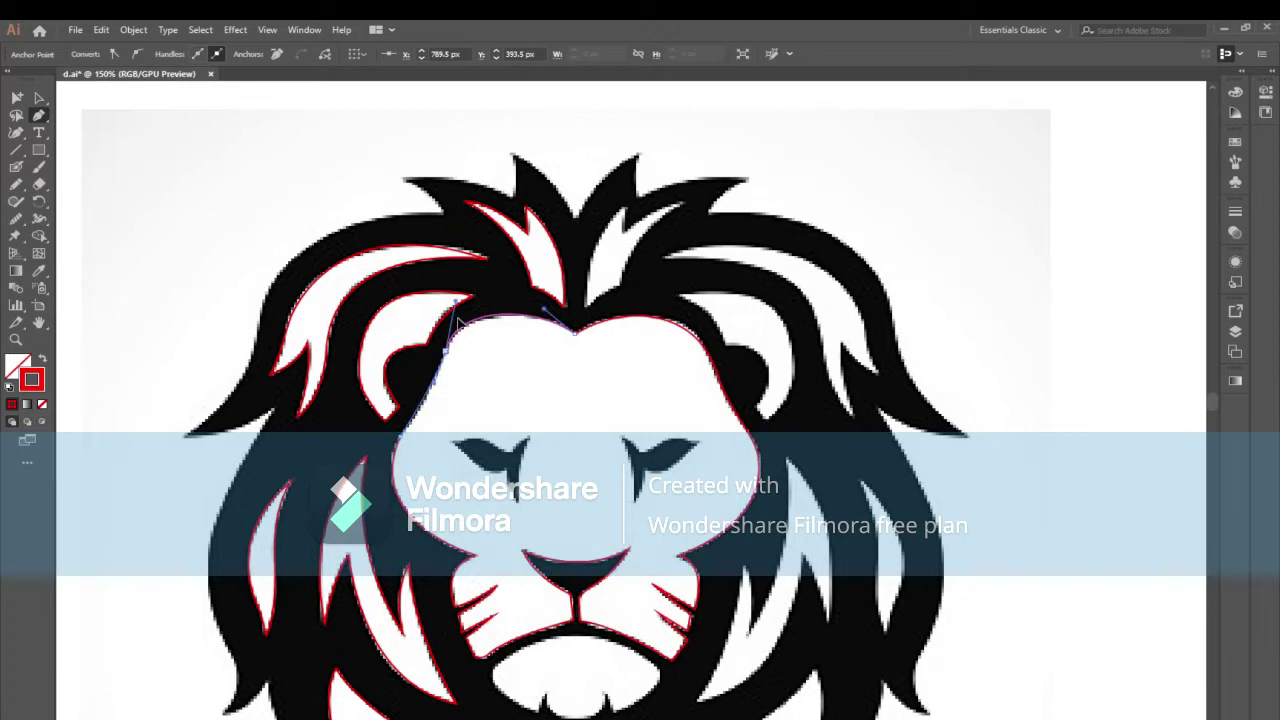
click(459, 317)
click(16, 218)
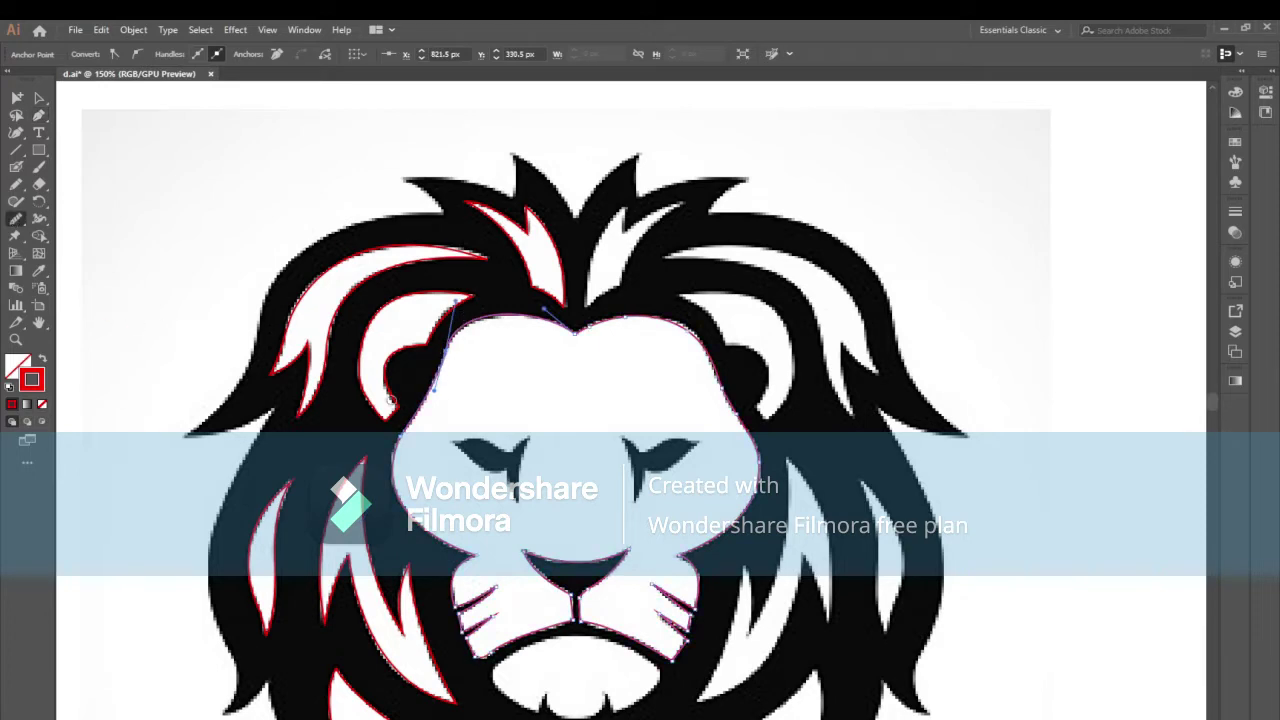
drag(503, 380, 479, 328)
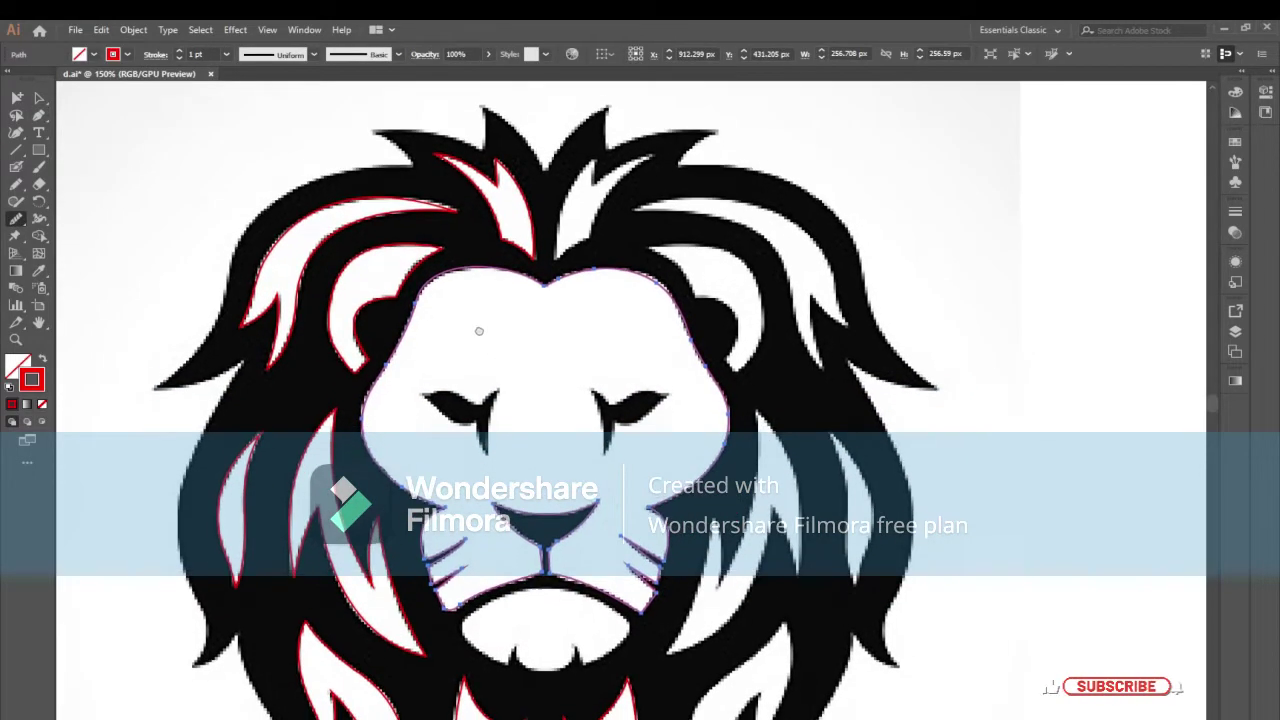
Trace a closed outline around the left eye and its tear line
key(q)
mouse_move(420, 391)
mouse_down()
mouse_move(459, 397)
mouse_move(437, 394)
mouse_up()
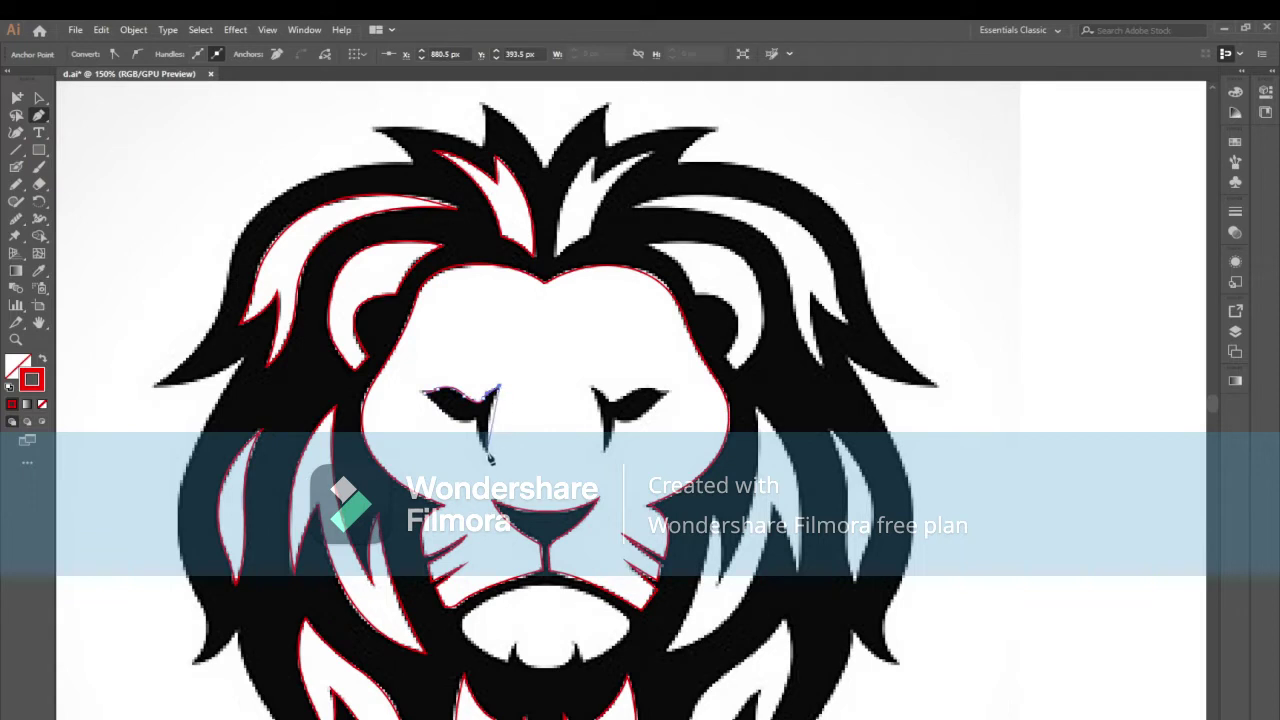
drag(492, 470, 494, 480)
click(477, 399)
click(475, 399)
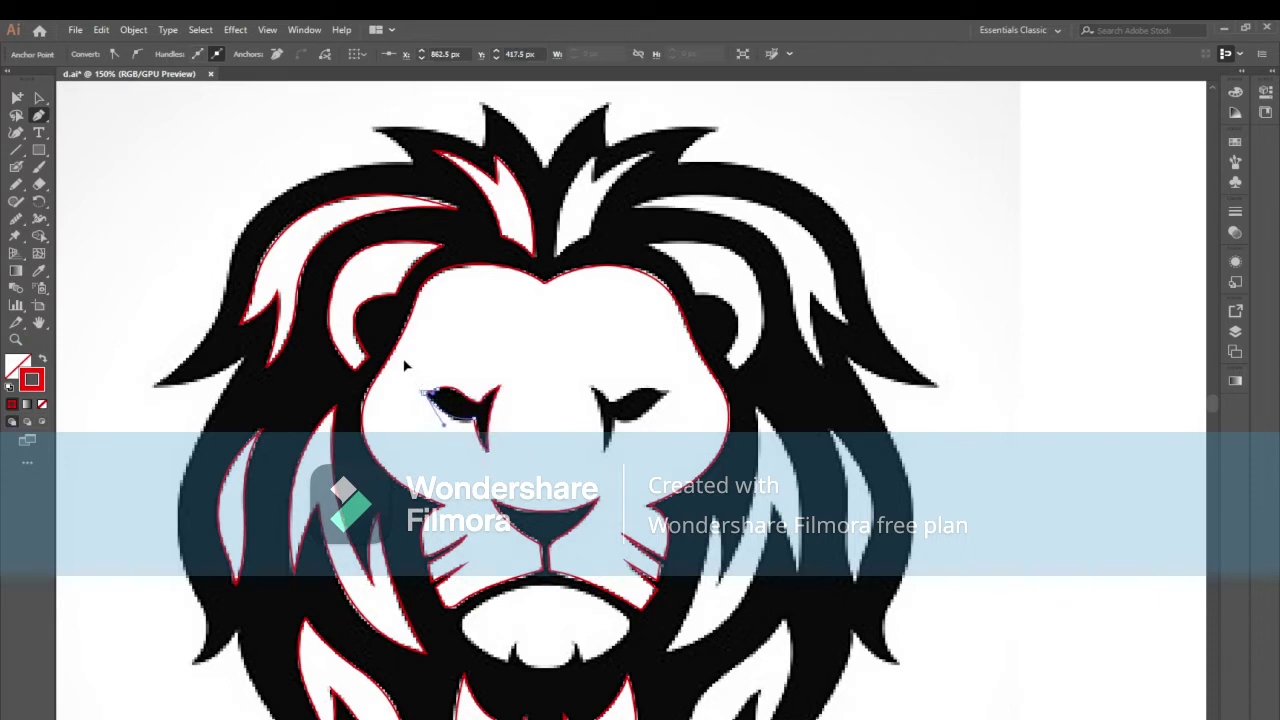
key(Escape)
Switch to Direct Selection, deselect the eye path, and show the whole lion
click(16, 222)
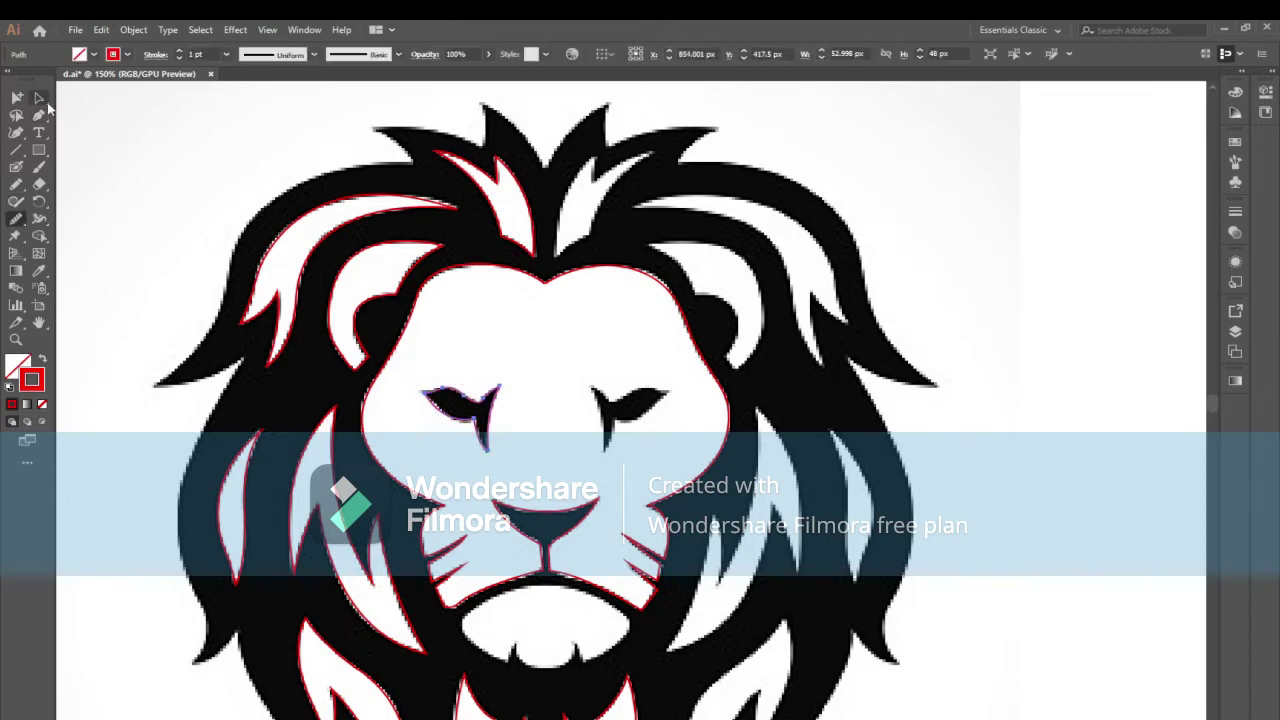
click(39, 97)
click(526, 333)
key(ctrl+1)
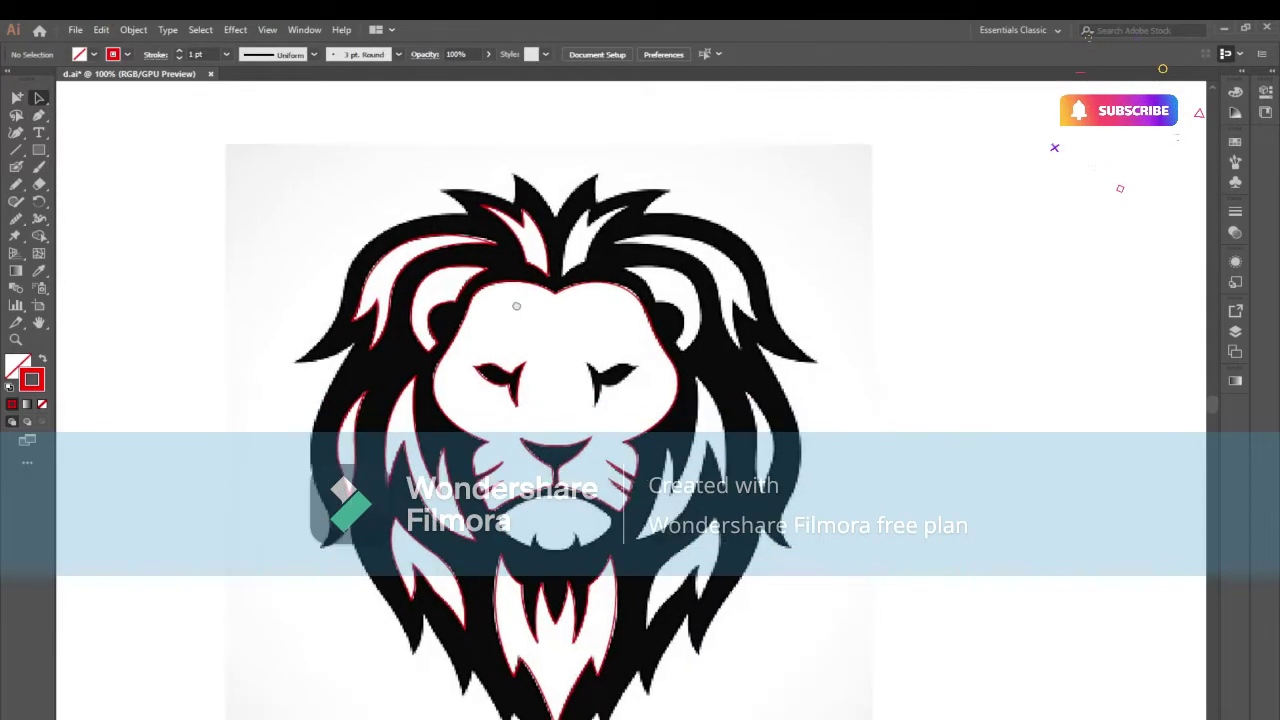
Marquee-select the left-half traced paths and Shift-add the upper mane path
drag(558, 381, 552, 349)
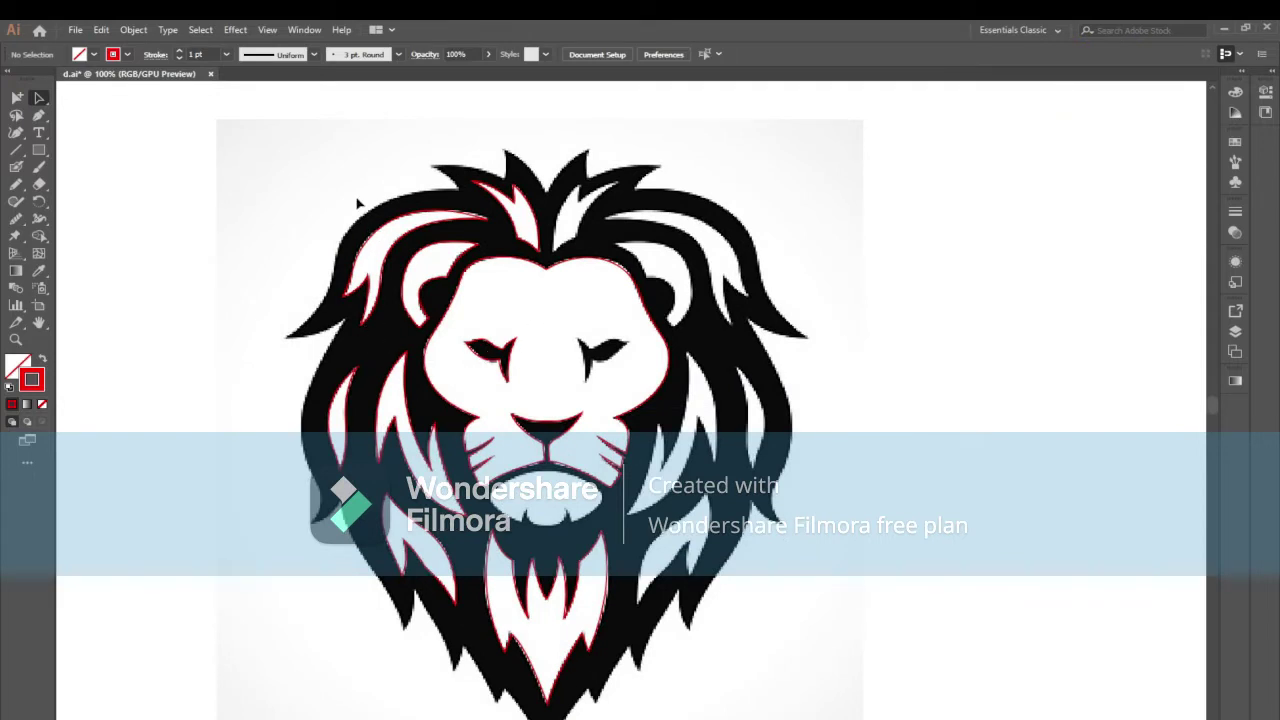
drag(362, 183, 408, 621)
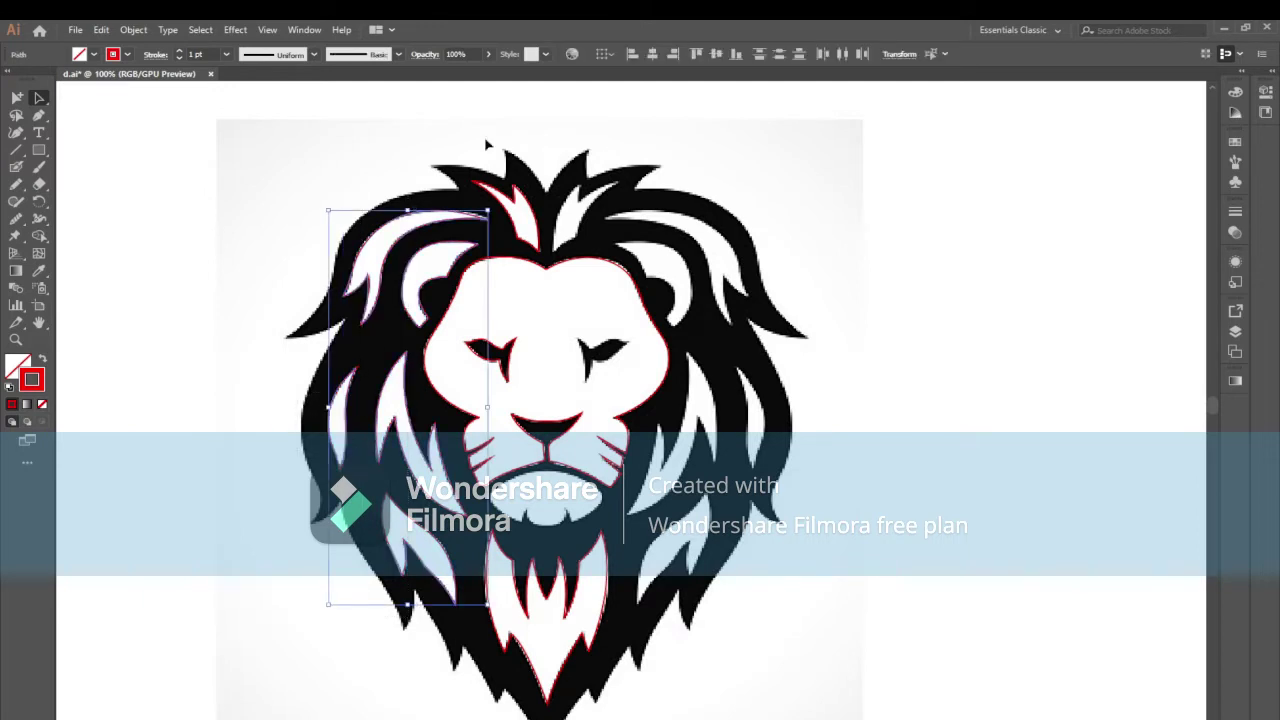
shift+click(522, 237)
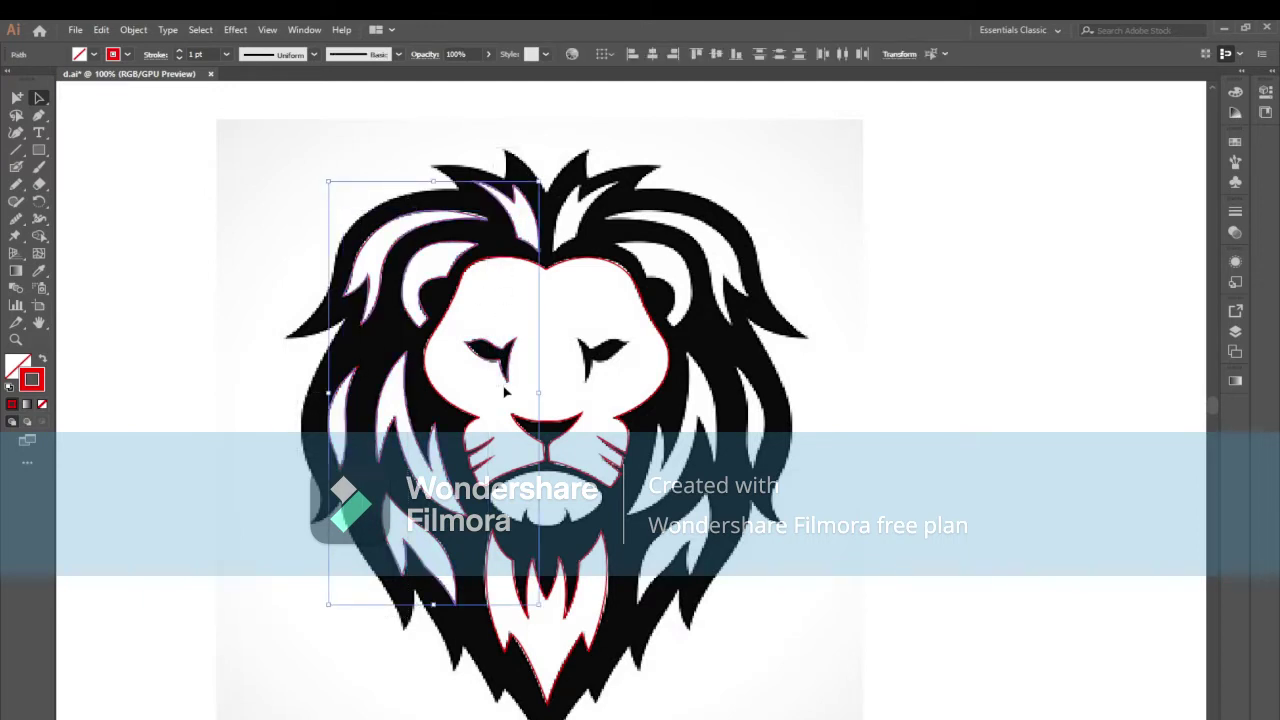
Copy the left-half paths, paste them in front, and reflect the copy vertically
key(a)
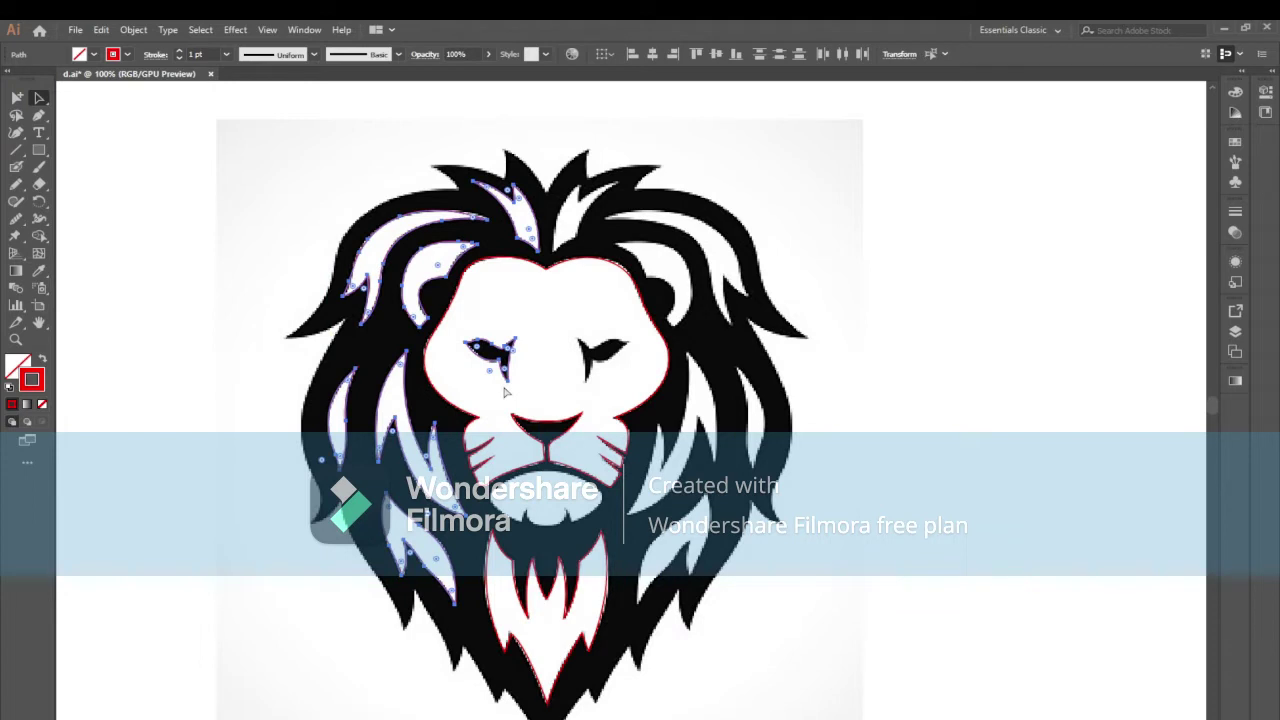
key(v)
right_click(488, 353)
mouse_move(550, 543)
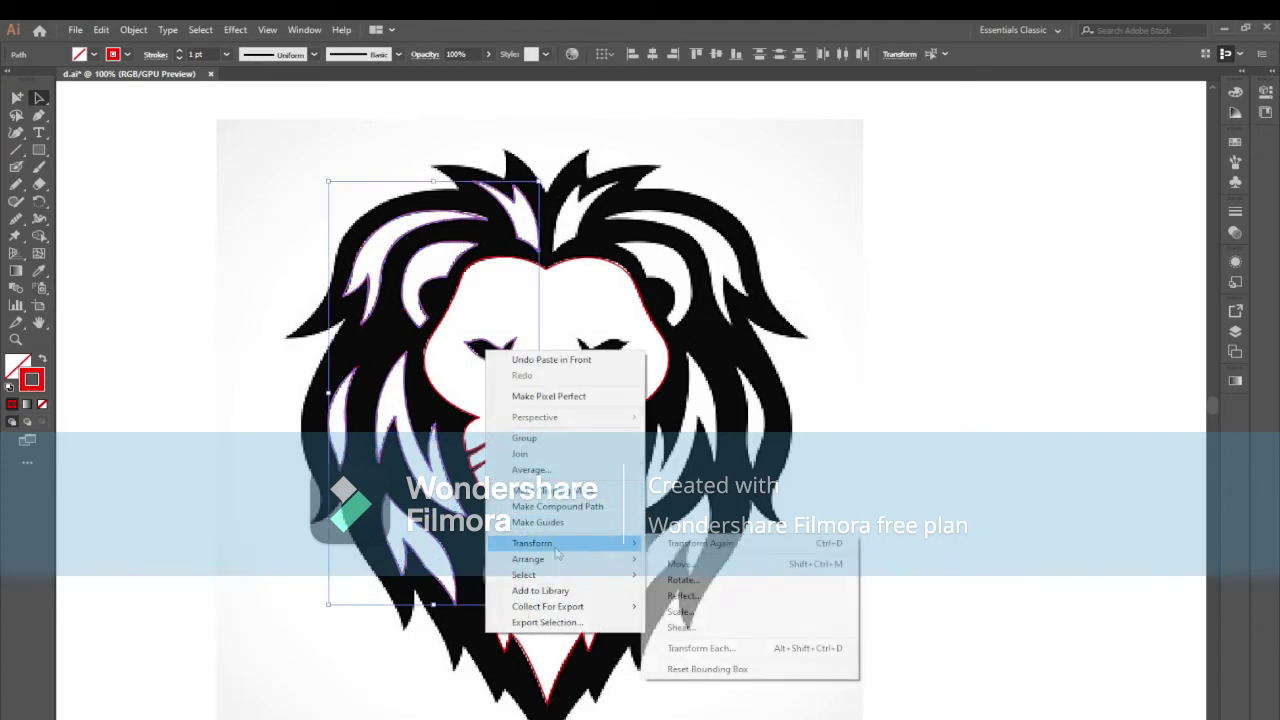
click(714, 598)
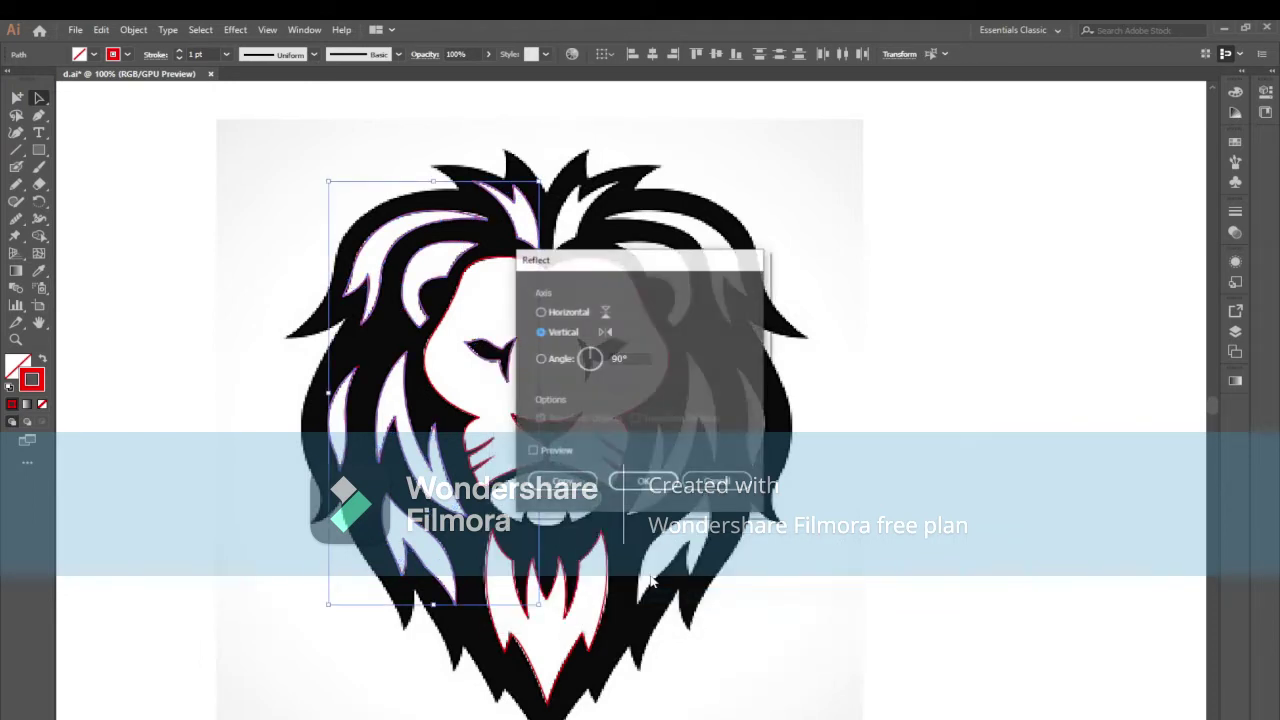
click(648, 487)
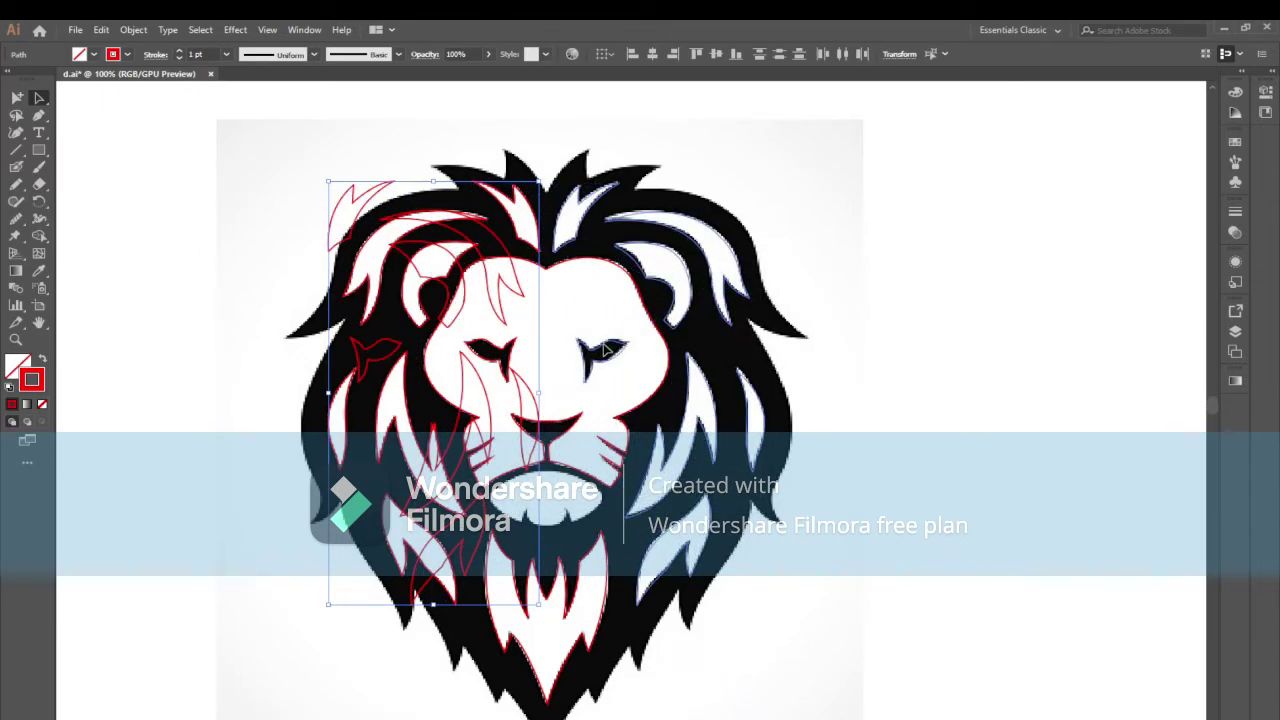
Undo the misaligned reflection, nudge the right-side mane paths into line, and deselect
key(ctrl+z)
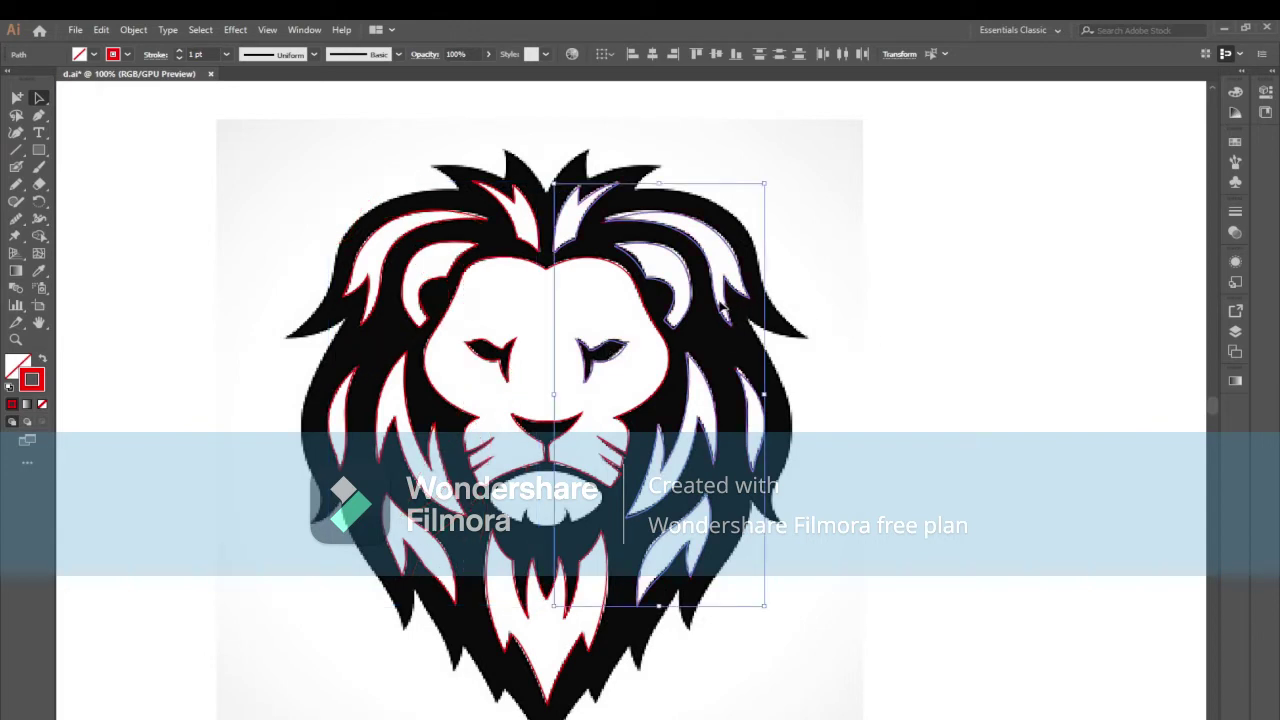
key(Right)
key(Right)
key(Up)
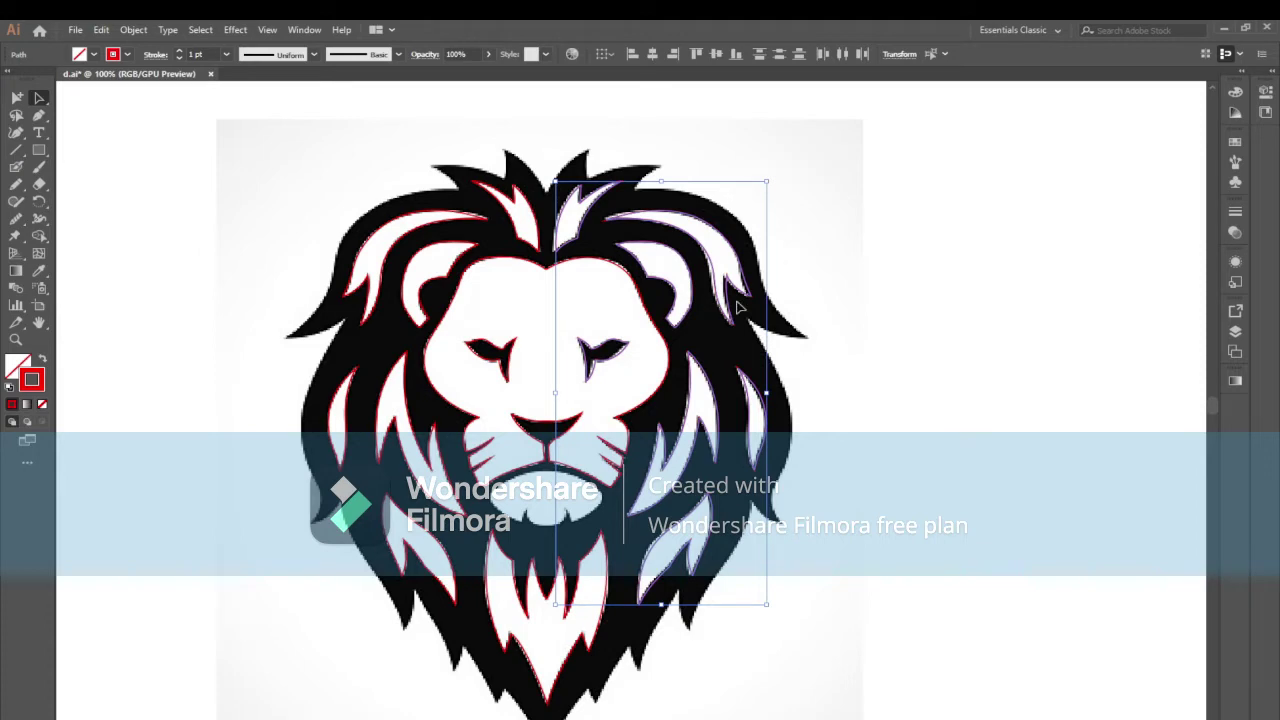
key(Left)
click(812, 343)
Zoom in on the muzzle and start a new Pen path at the base of the nose
key(q)
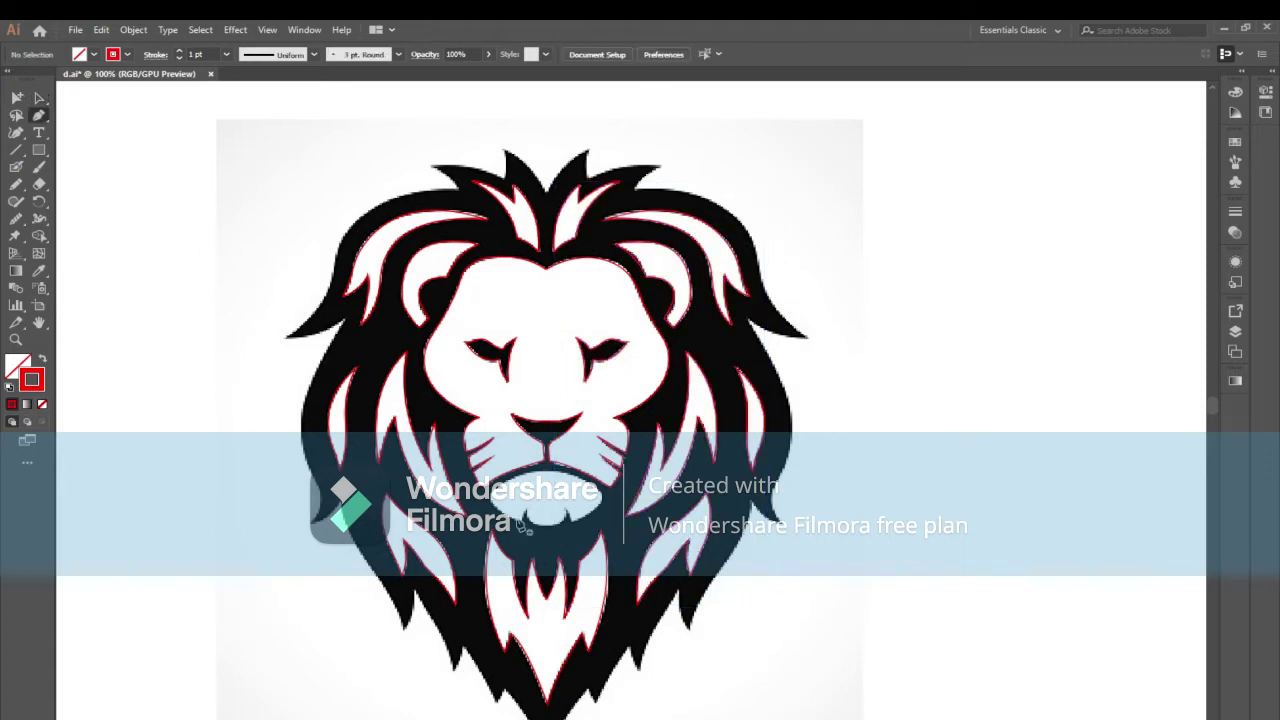
key(ctrl+plus)
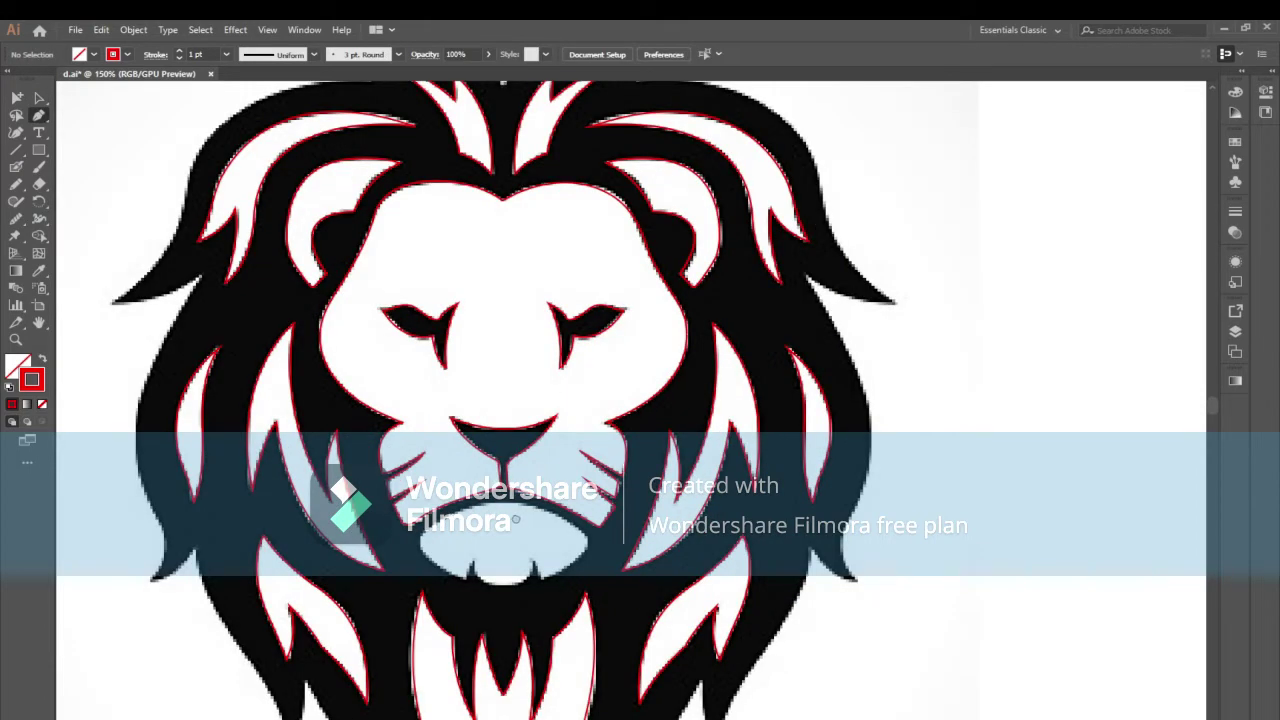
key(ctrl+minus)
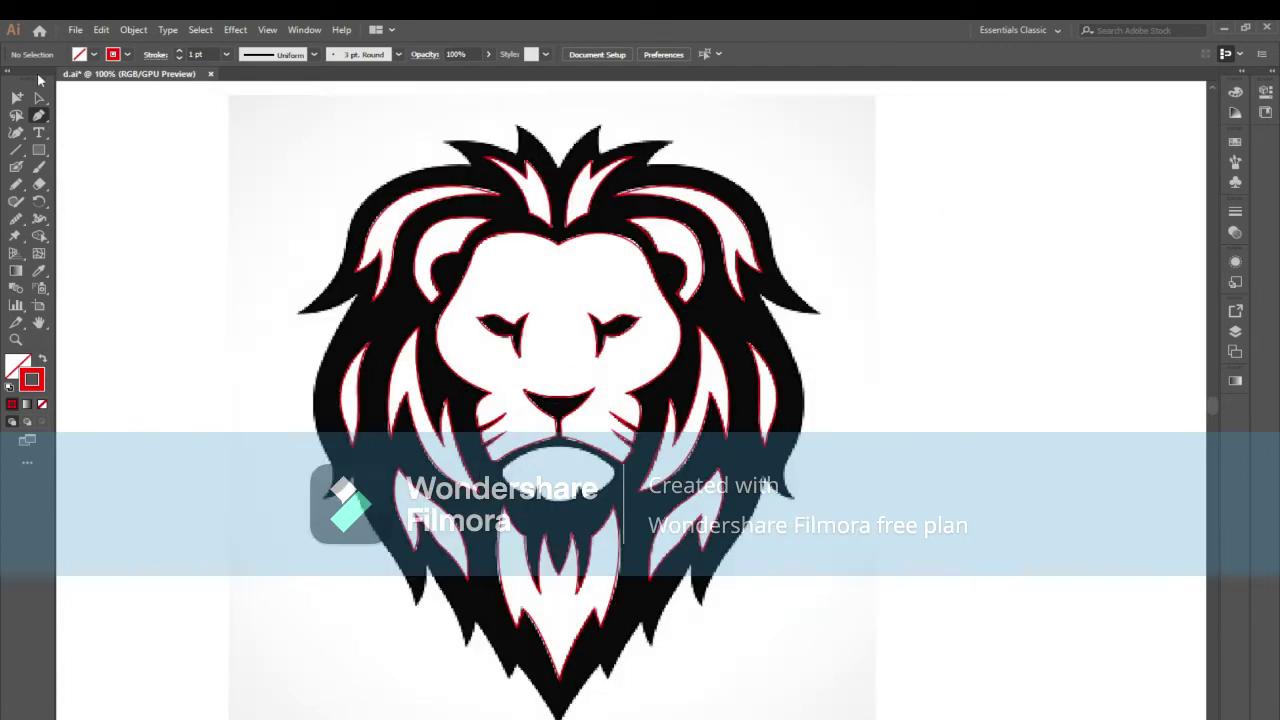
key(a)
click(470, 233)
click(328, 249)
key(q)
key(ctrl+plus)
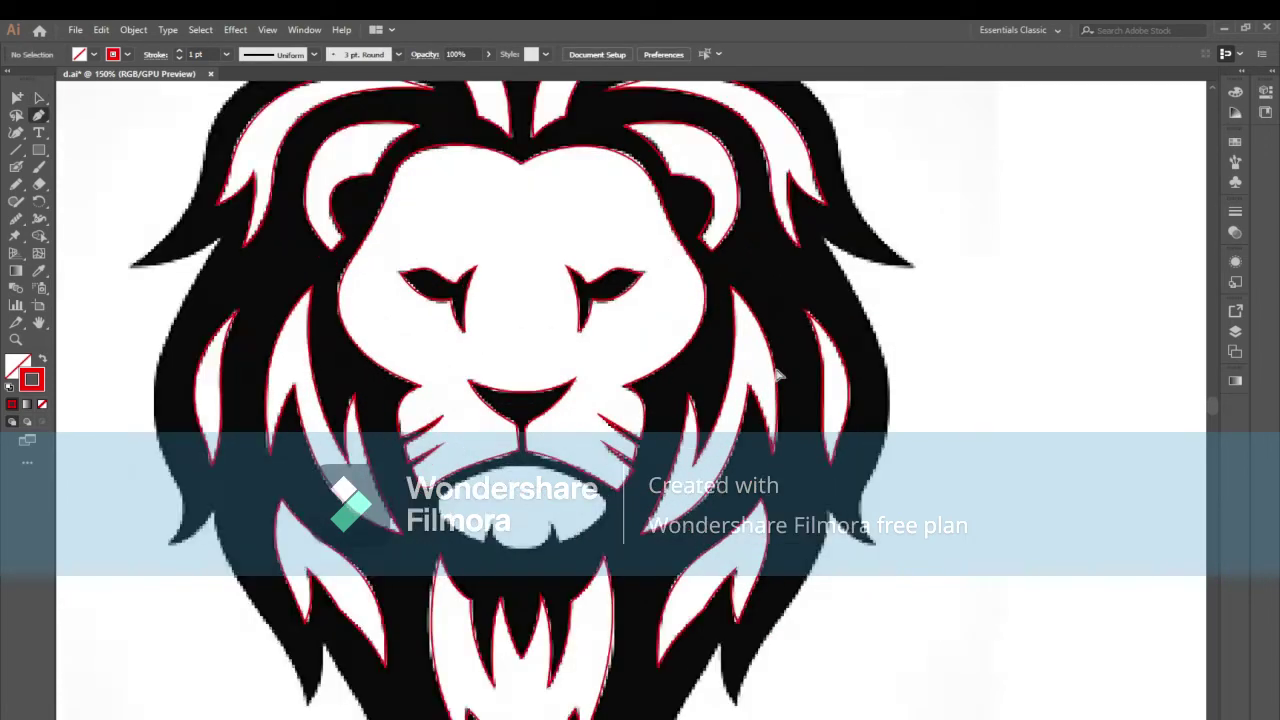
key(ctrl+plus)
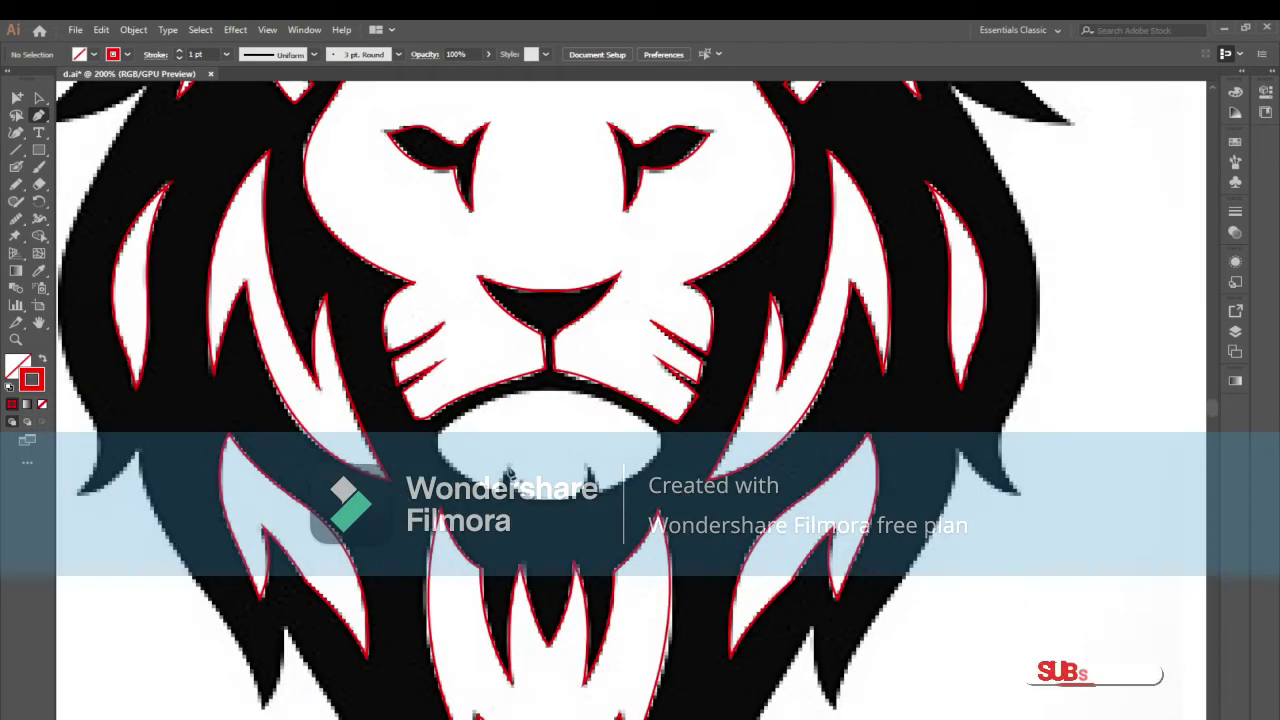
mouse_move(507, 474)
mouse_down()
mouse_move(512, 488)
mouse_move(440, 440)
mouse_move(757, 512)
mouse_move(672, 455)
mouse_up()
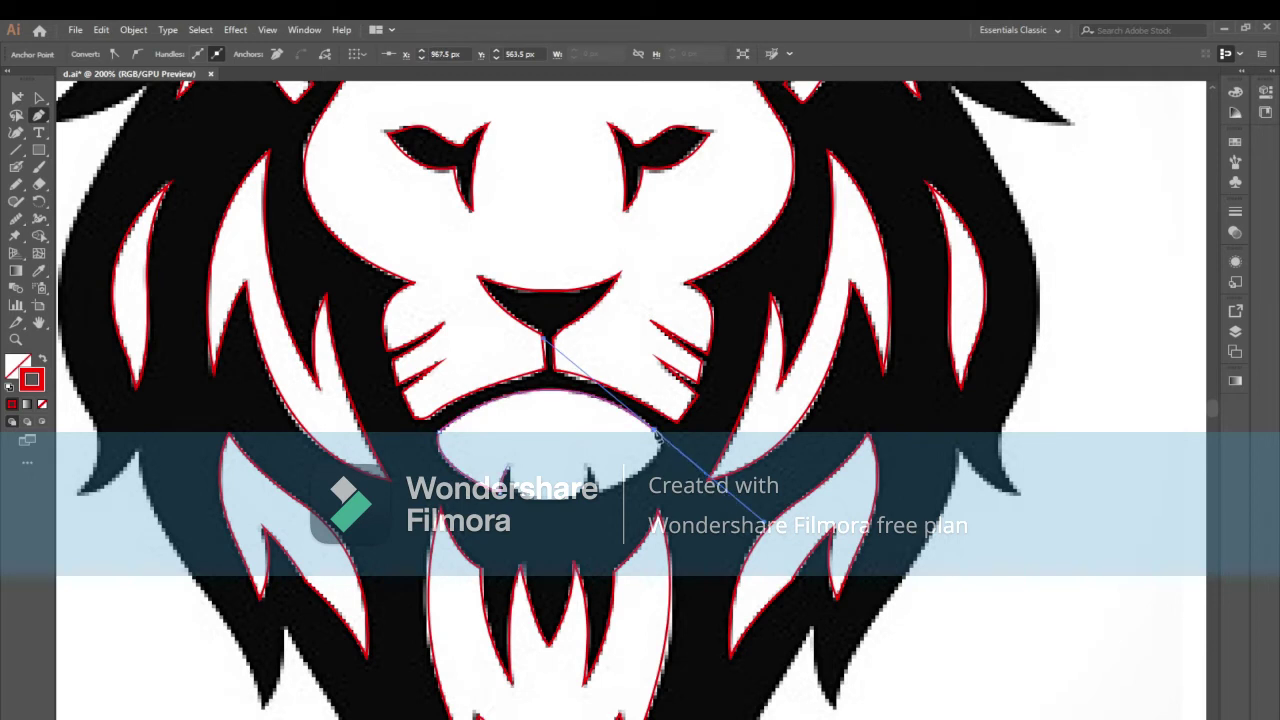
Close the chin outline with curved anchors around the mouth opening, then smooth the curve
drag(656, 436, 658, 458)
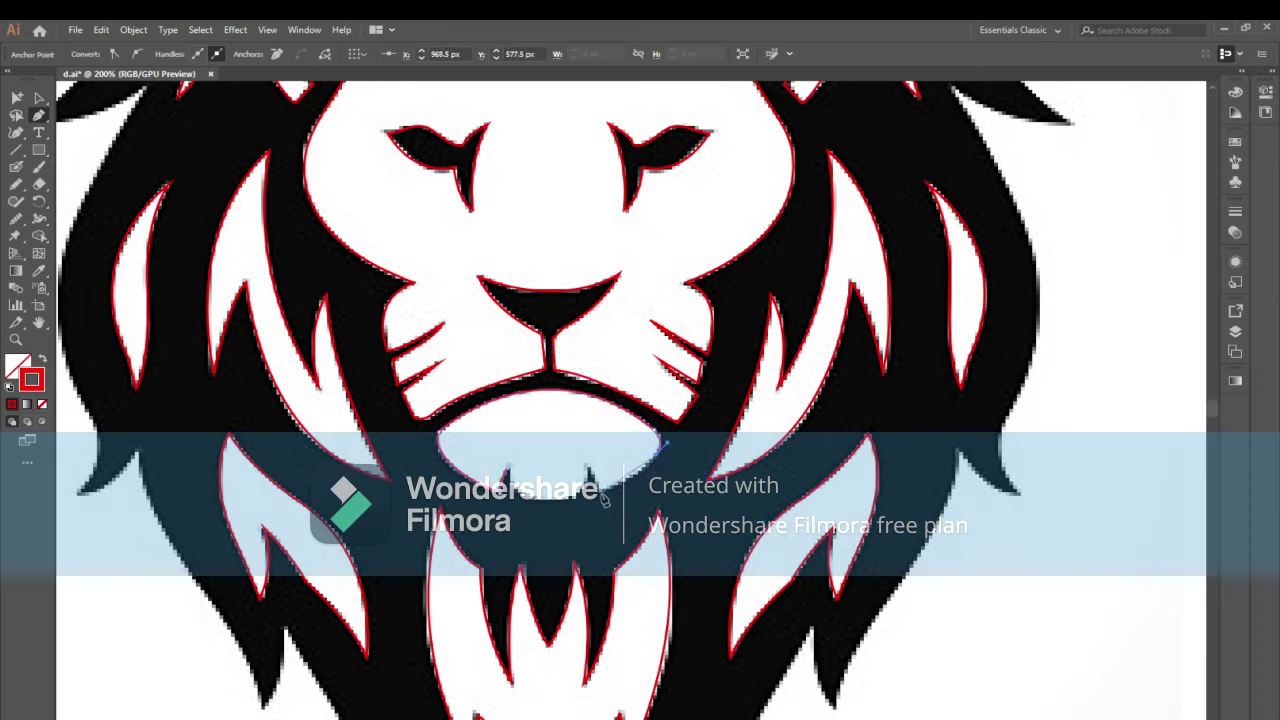
drag(627, 484, 546, 503)
drag(601, 502, 586, 472)
click(580, 461)
drag(532, 503, 595, 512)
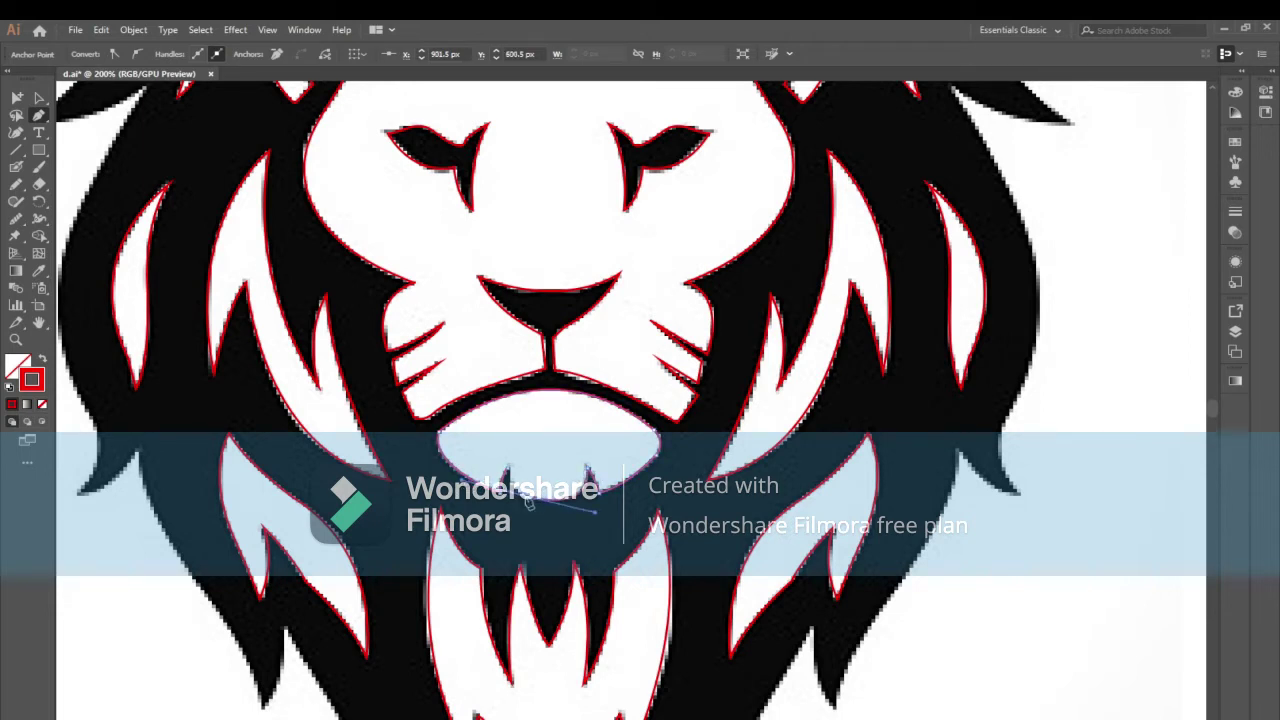
click(508, 470)
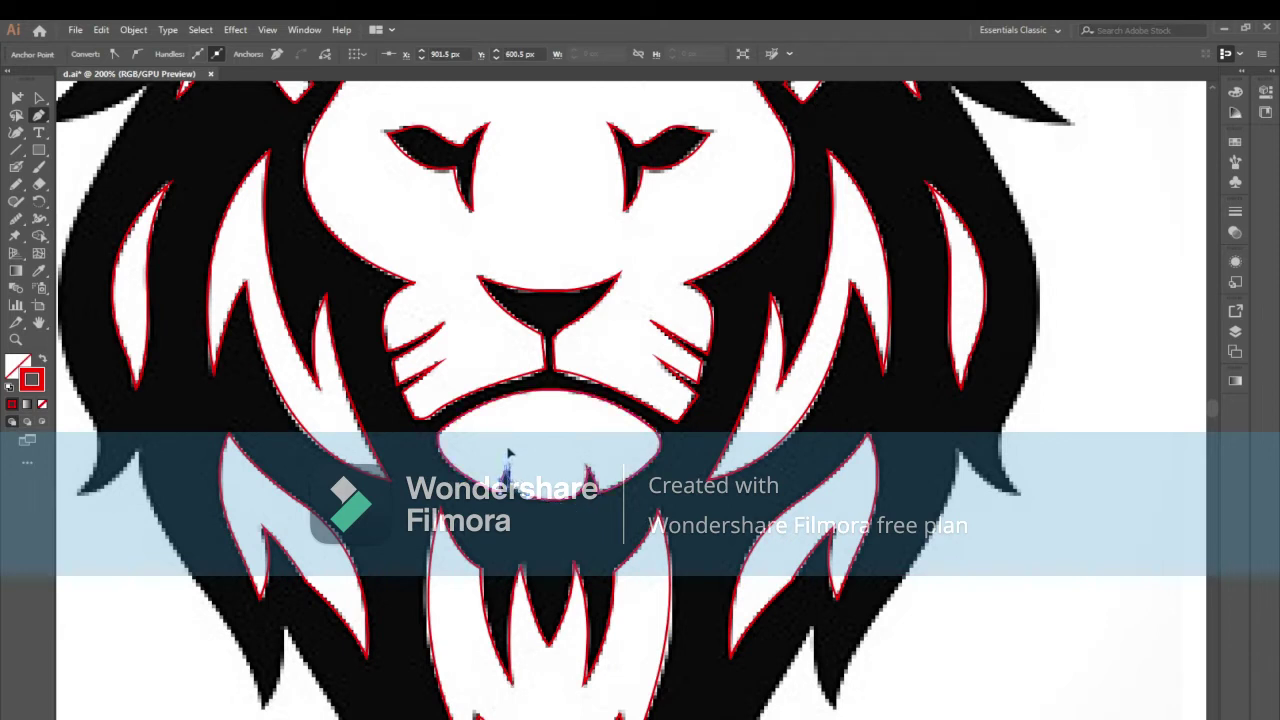
click(16, 218)
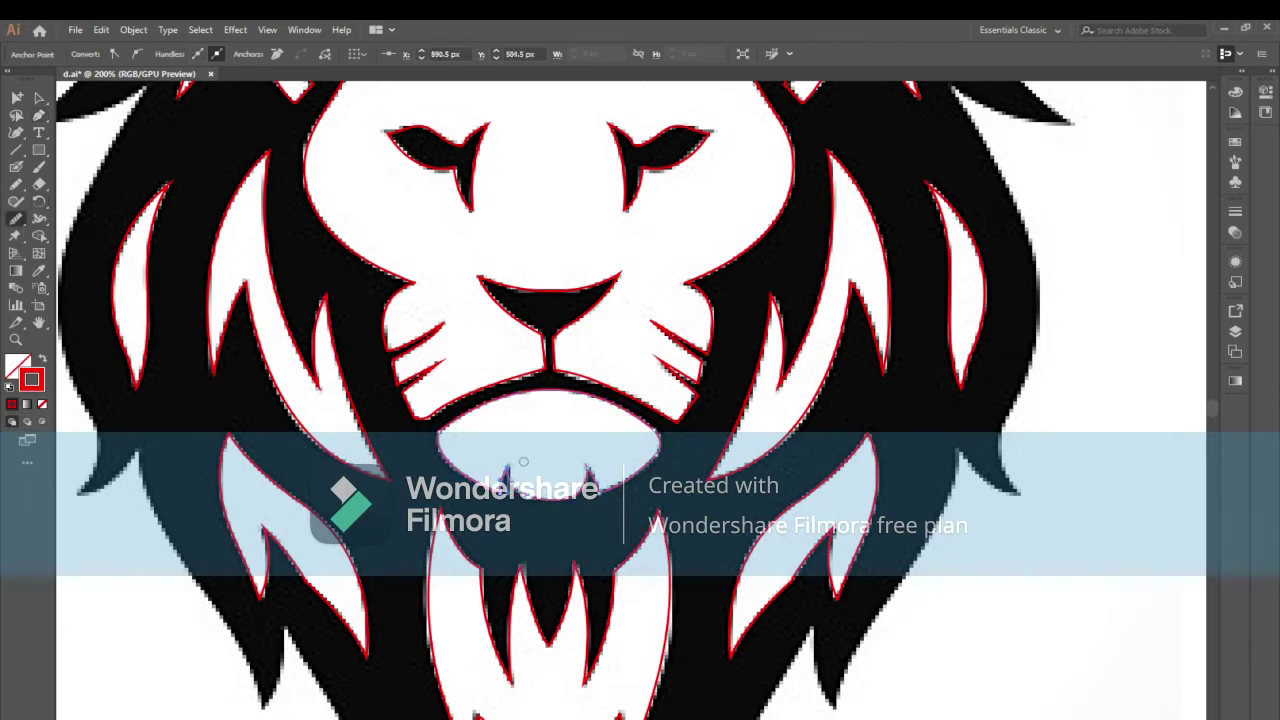
drag(505, 470, 644, 418)
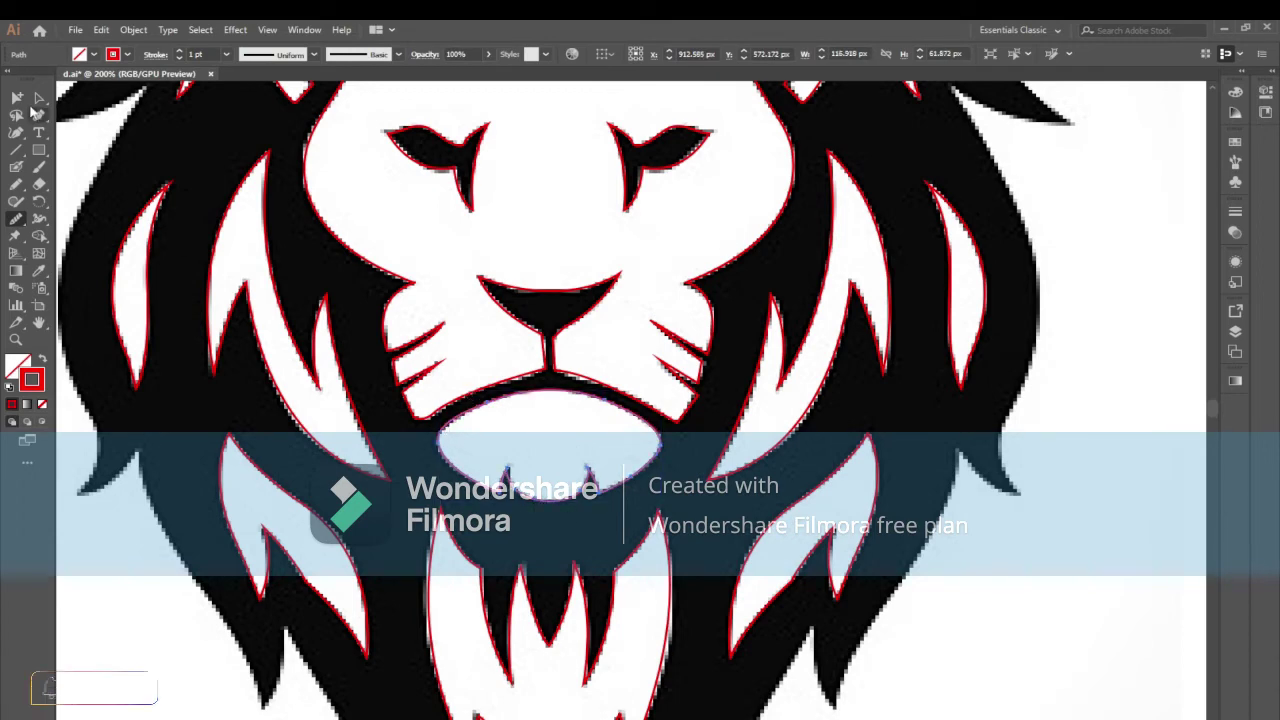
Select the lion's eyes path and switch to the Painting workspace
key(a)
key(ctrl+1)
scroll(465, 320, up, 2)
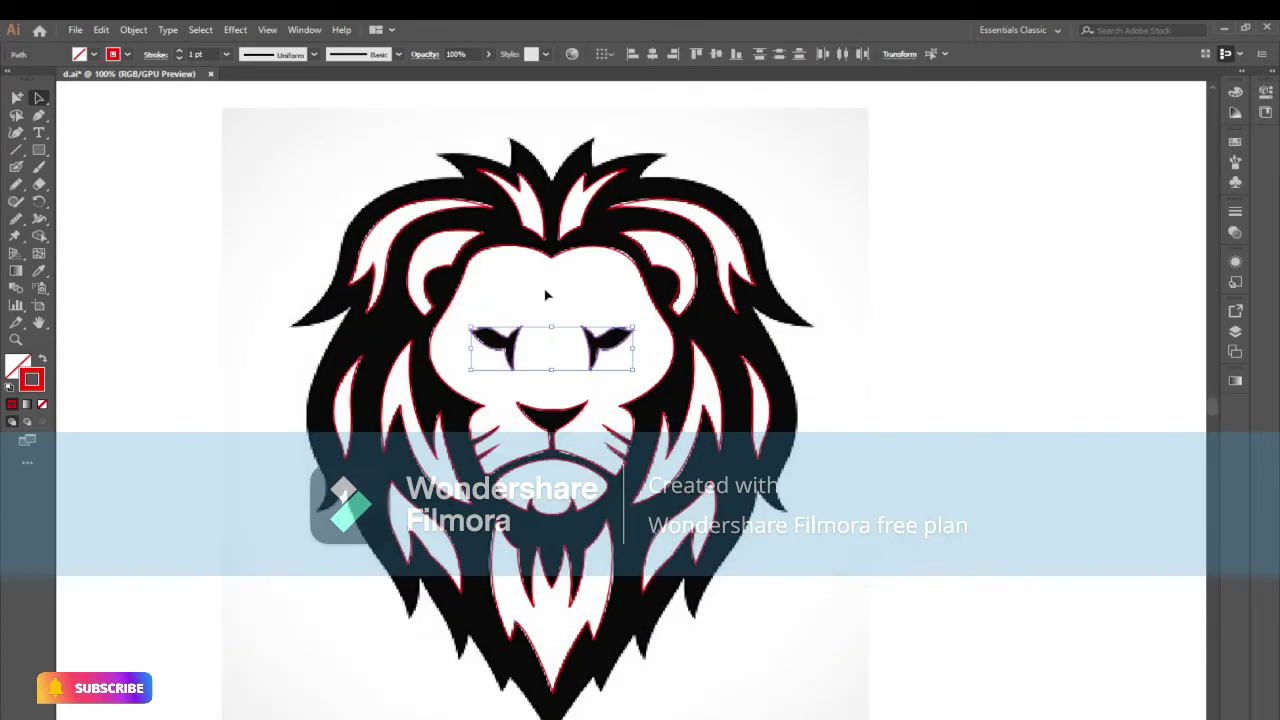
click(543, 286)
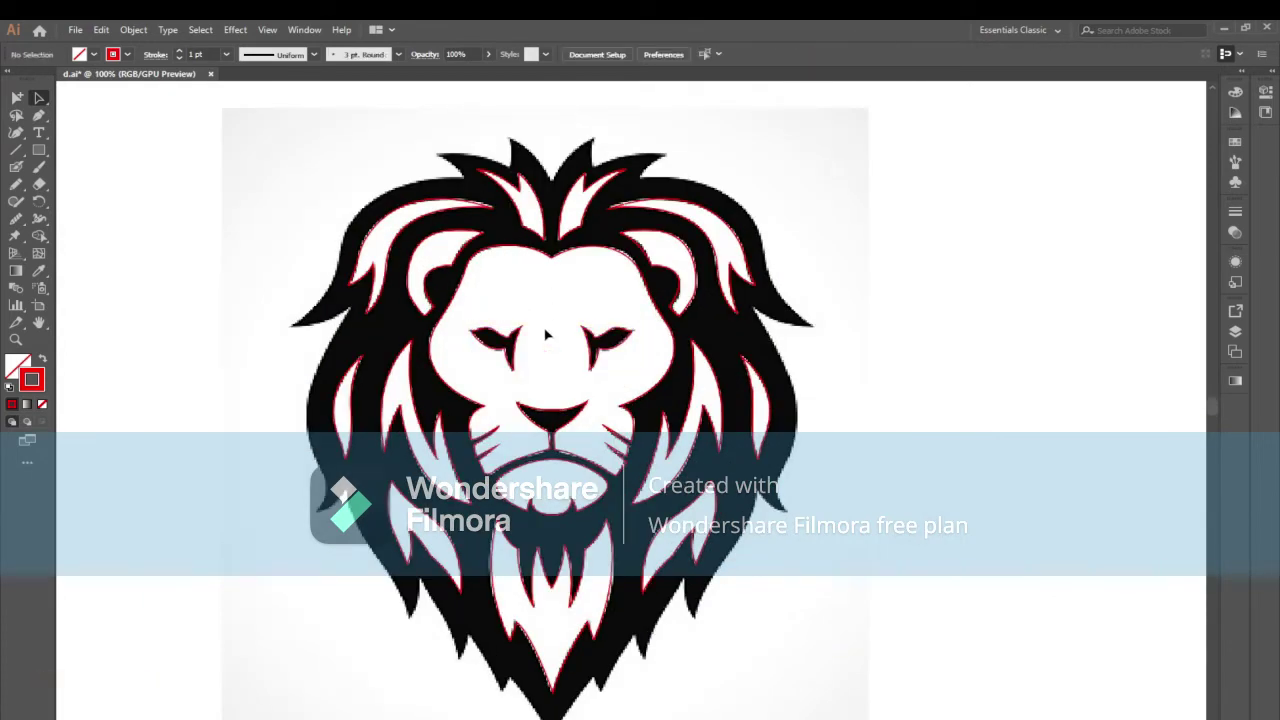
drag(613, 360, 621, 364)
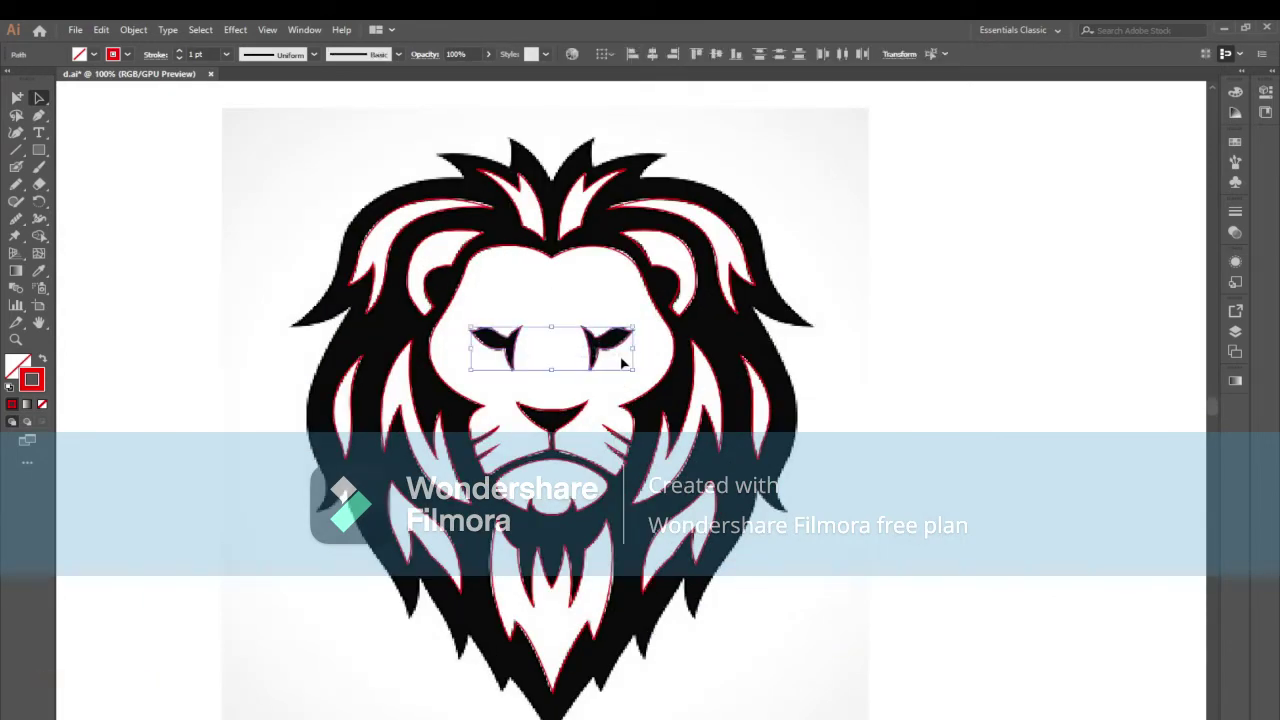
click(985, 31)
click(1000, 107)
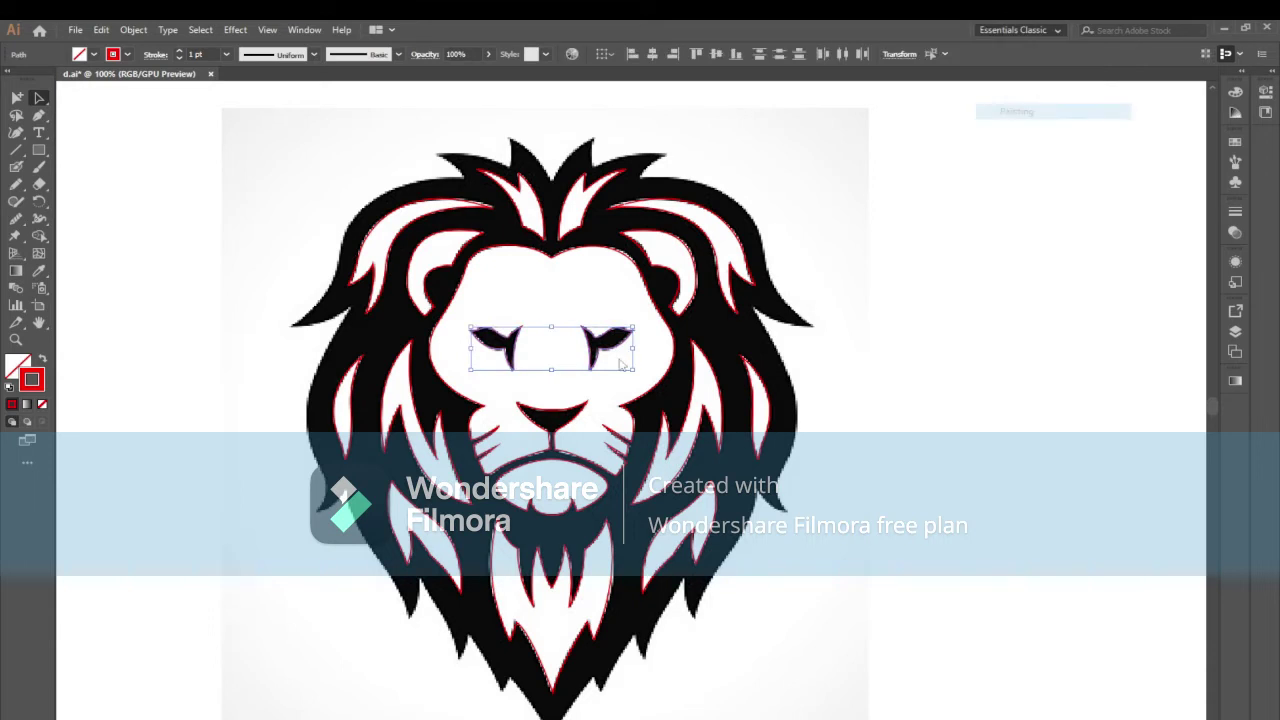
Bring the eyes to front, Minus Front them from the face shape, and fill it red
right_click(510, 342)
mouse_move(560, 550)
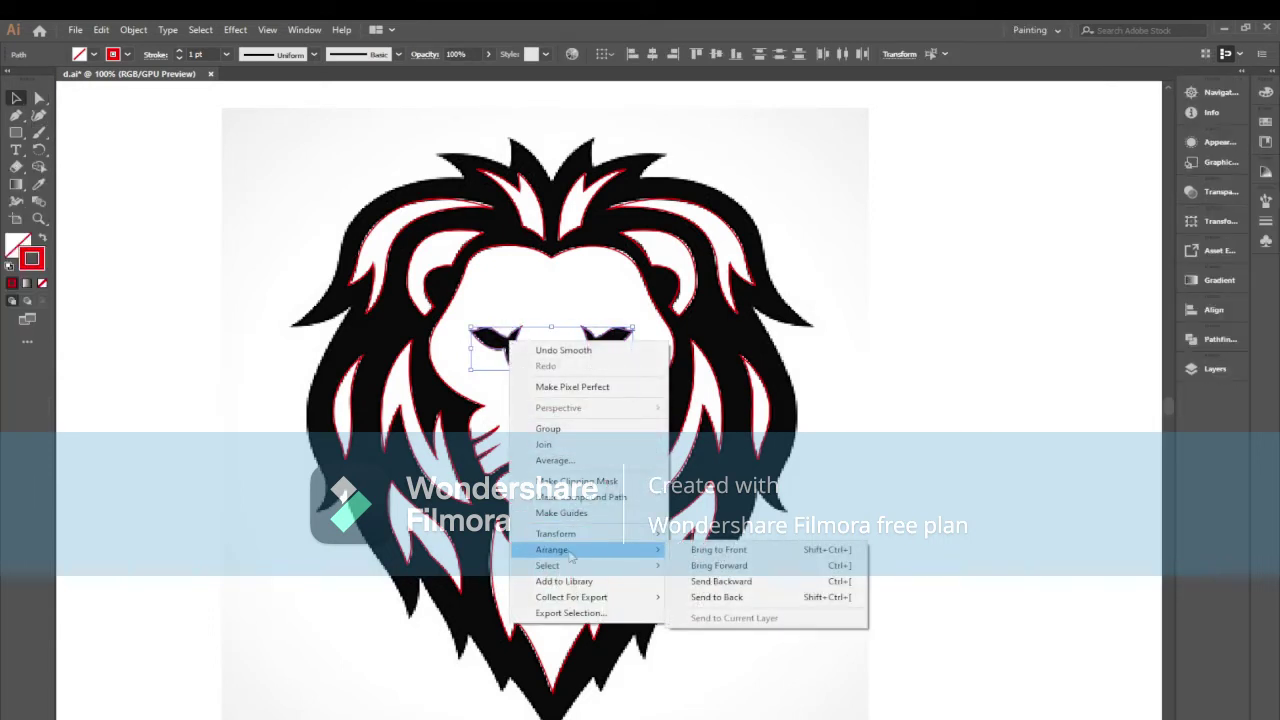
click(704, 551)
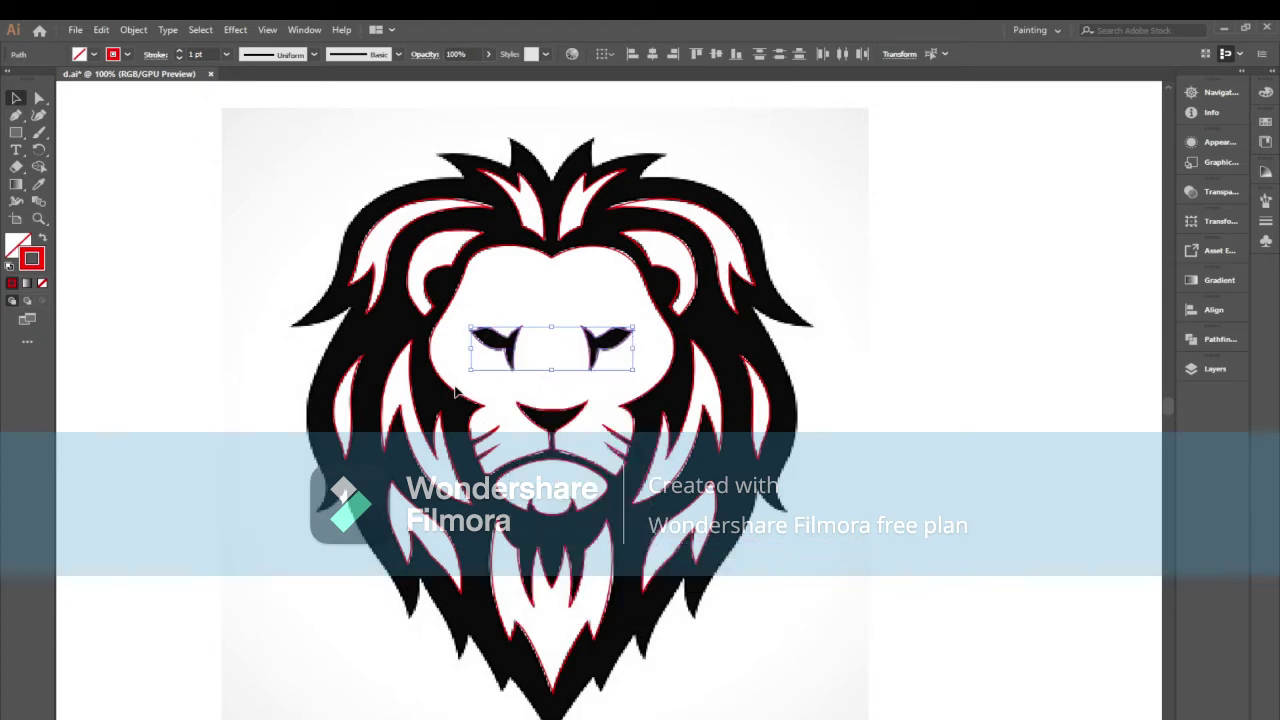
click(454, 395)
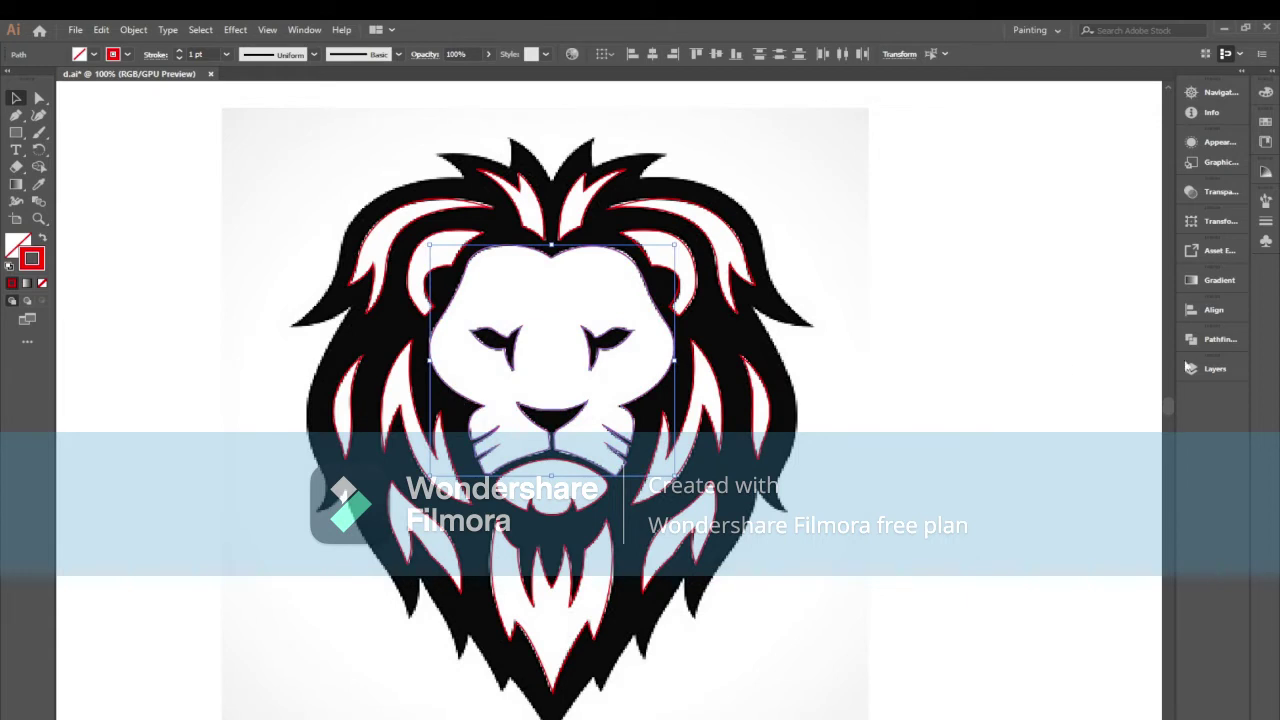
click(1213, 340)
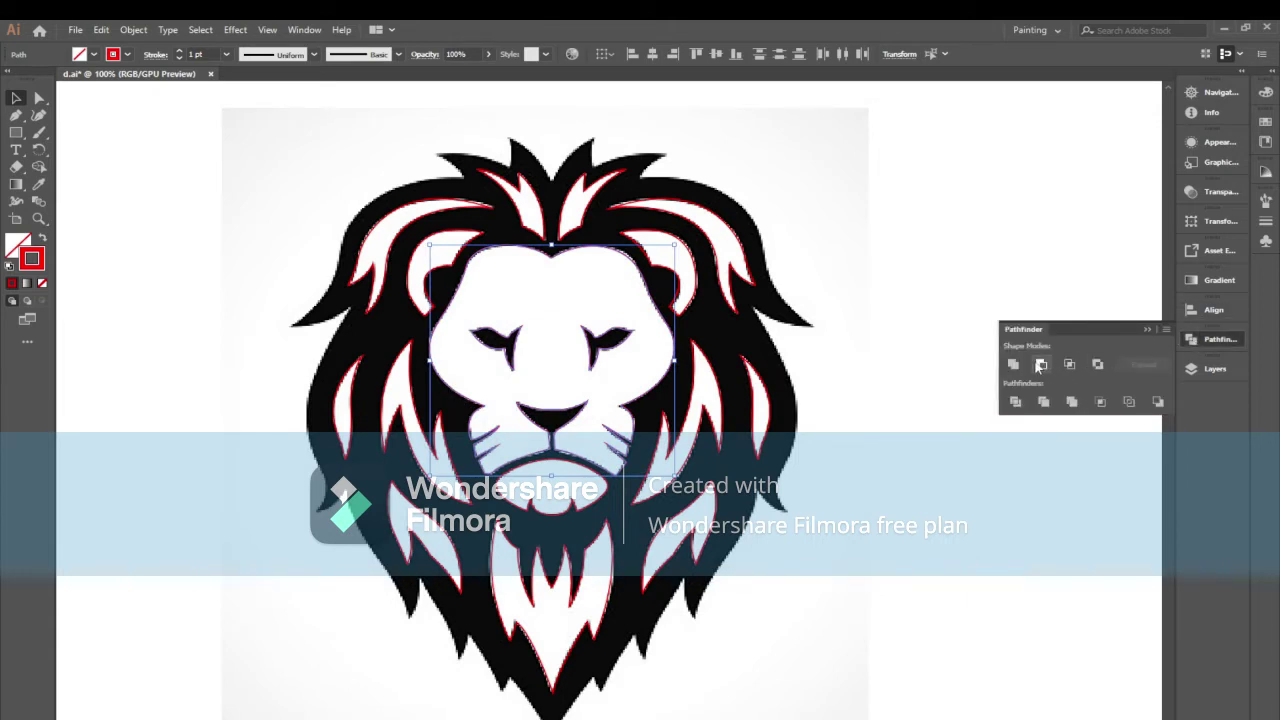
click(1041, 365)
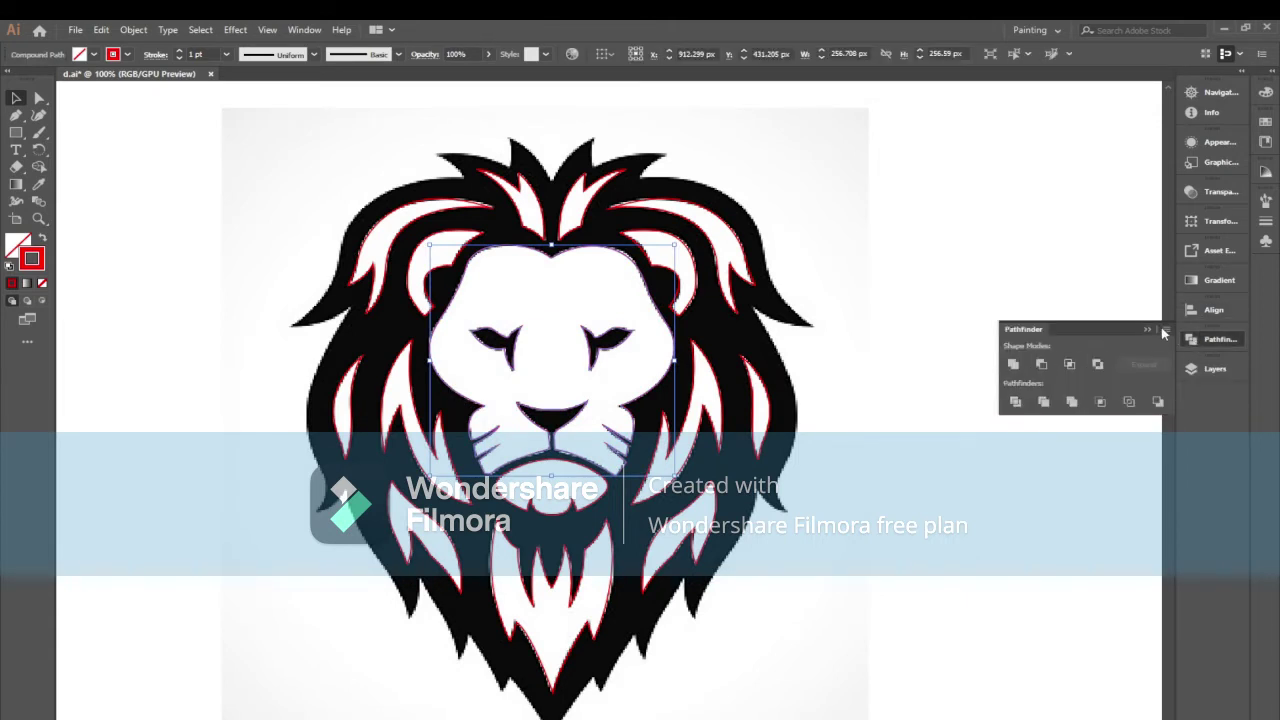
click(1148, 329)
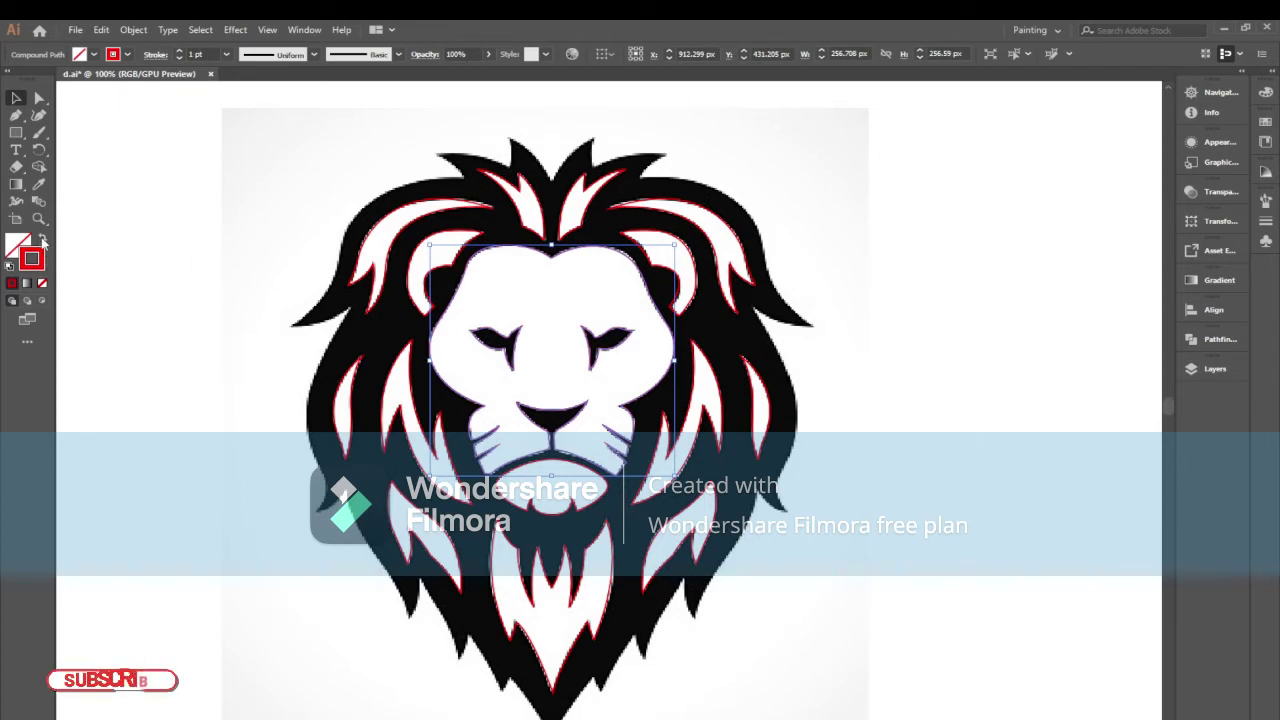
click(41, 239)
Select all mane paths sharing the red stroke colour and fill them solid red
click(380, 280)
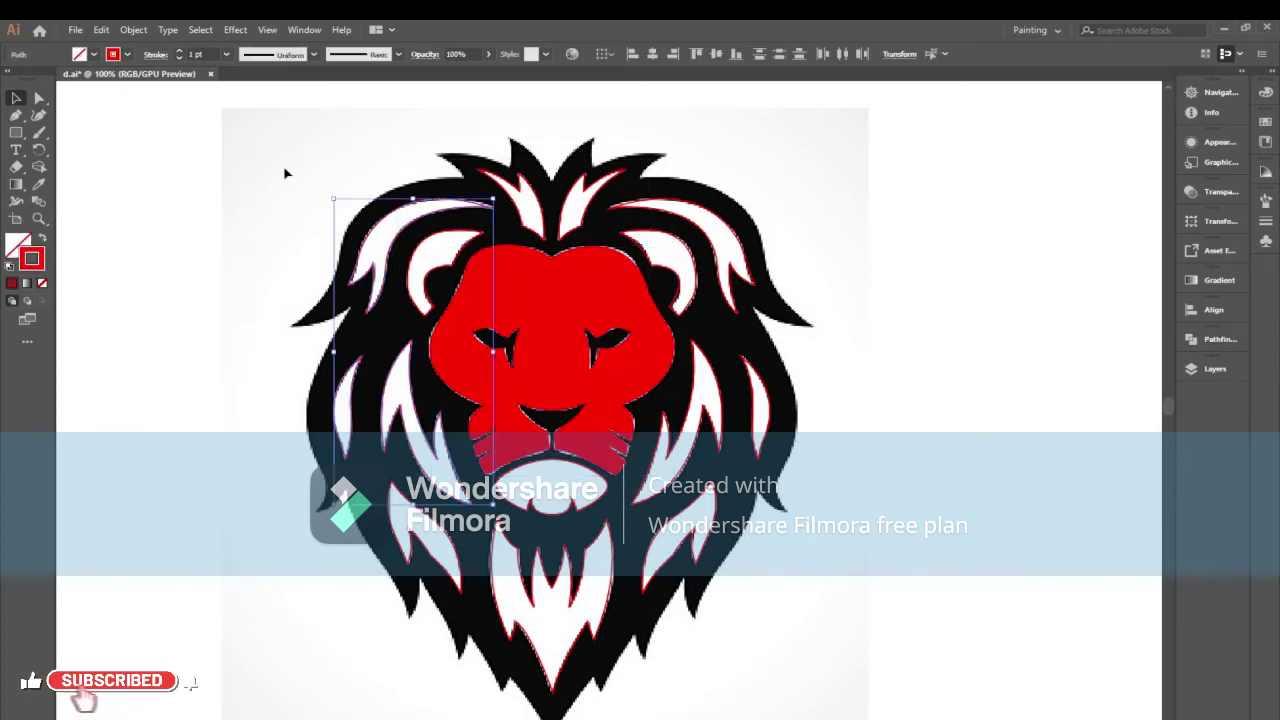
click(204, 31)
mouse_move(221, 167)
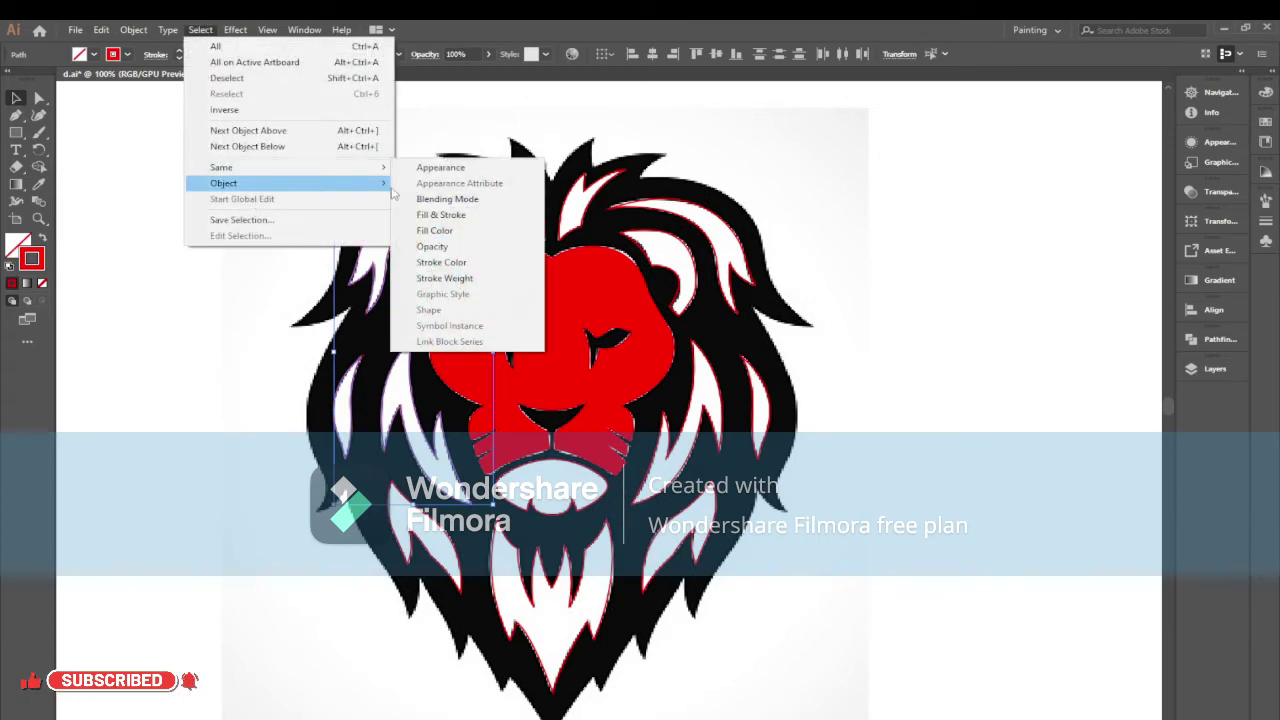
click(443, 263)
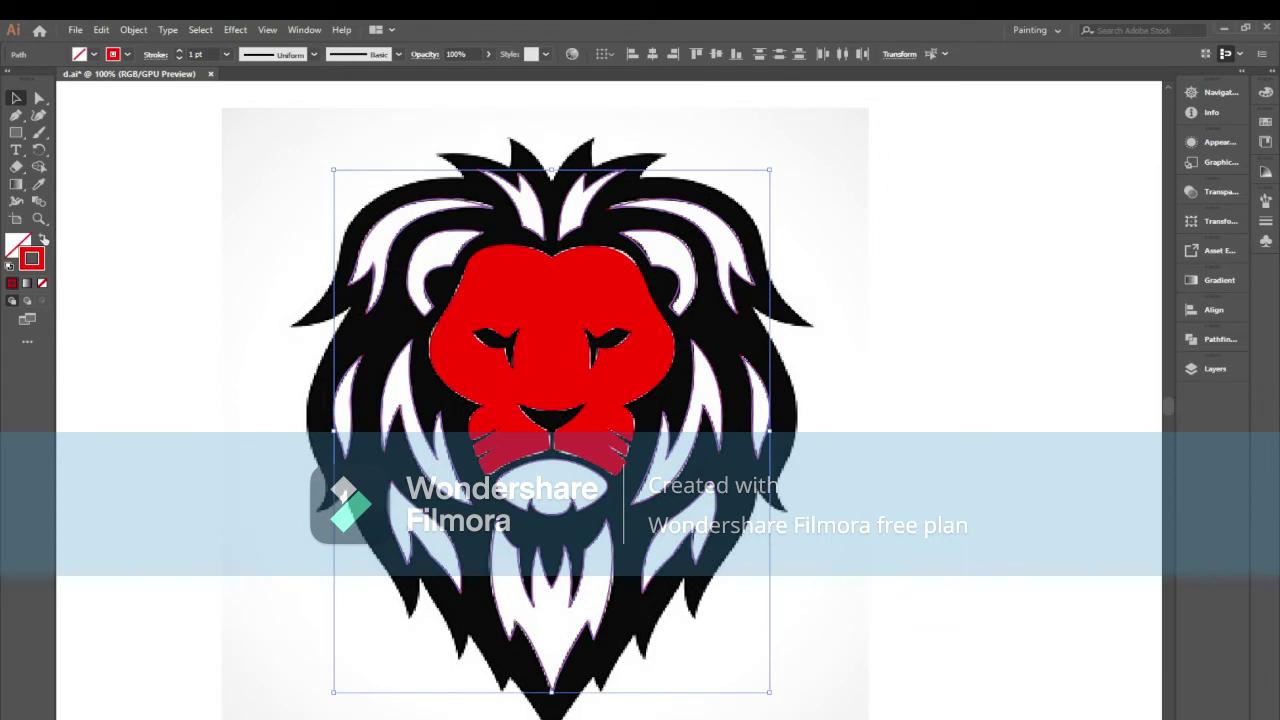
click(42, 239)
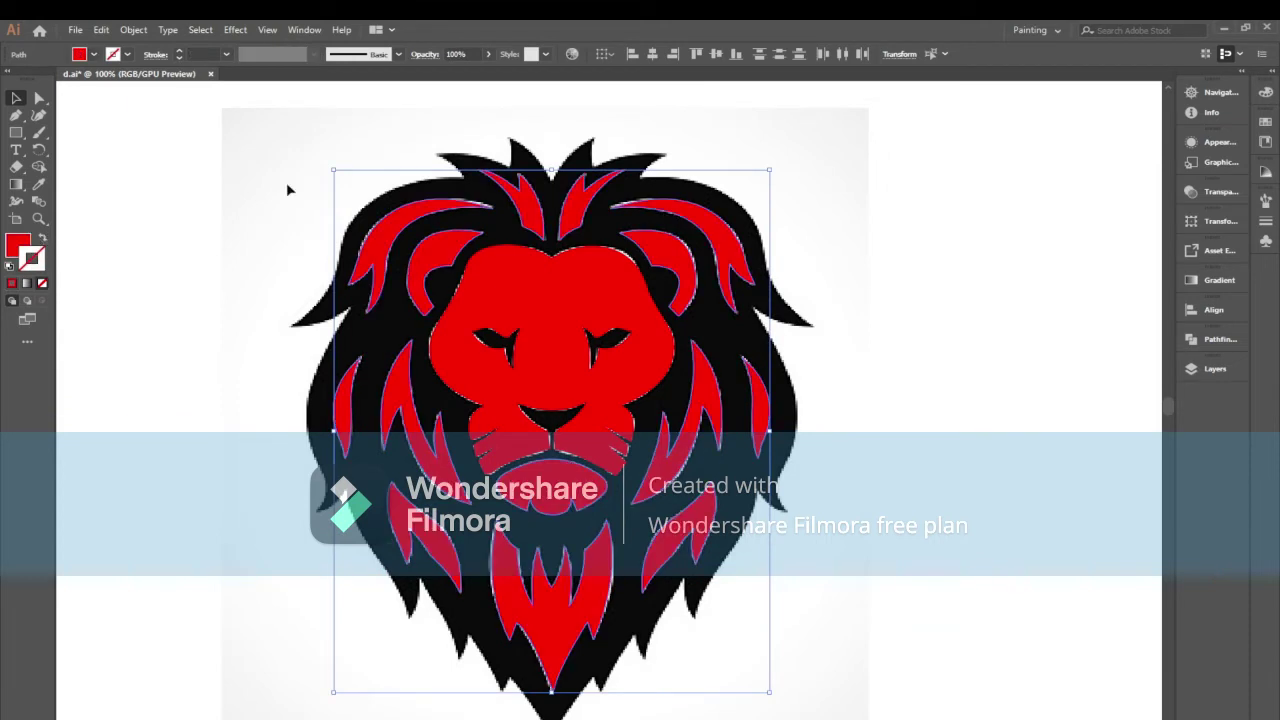
Switch back to the Essentials Classic workspace and deselect everything
click(1018, 34)
click(1050, 80)
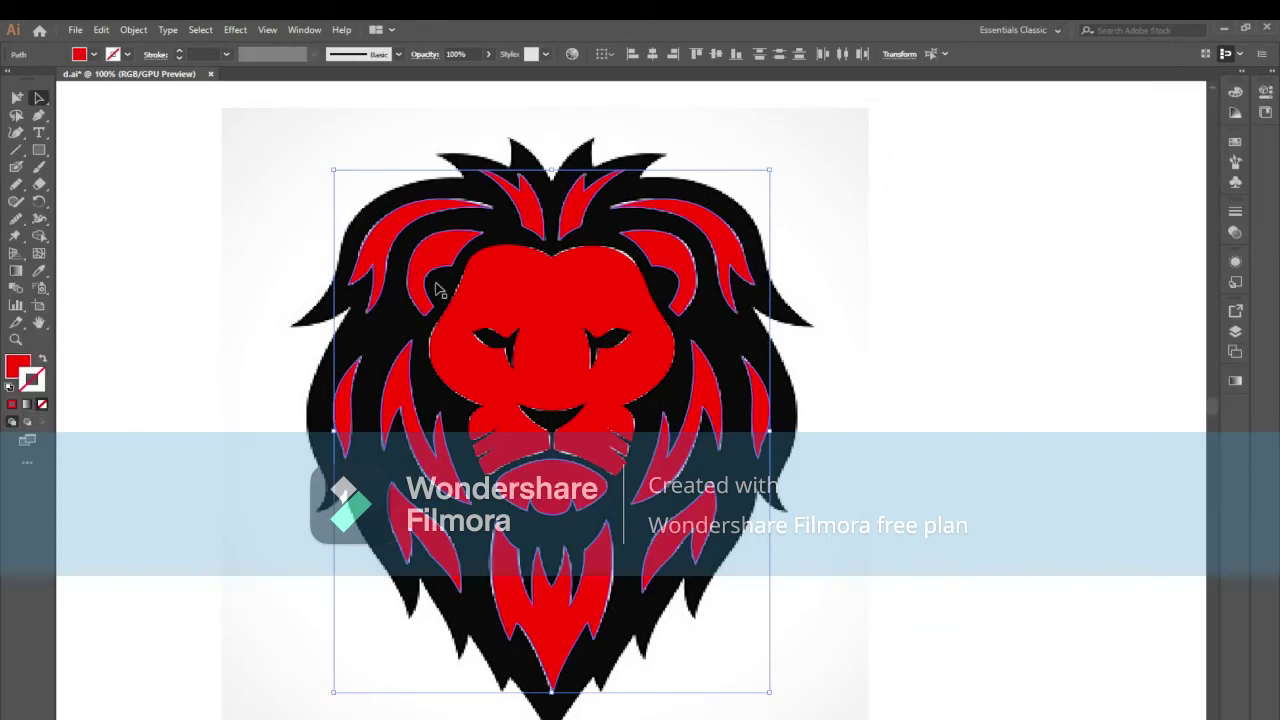
click(254, 205)
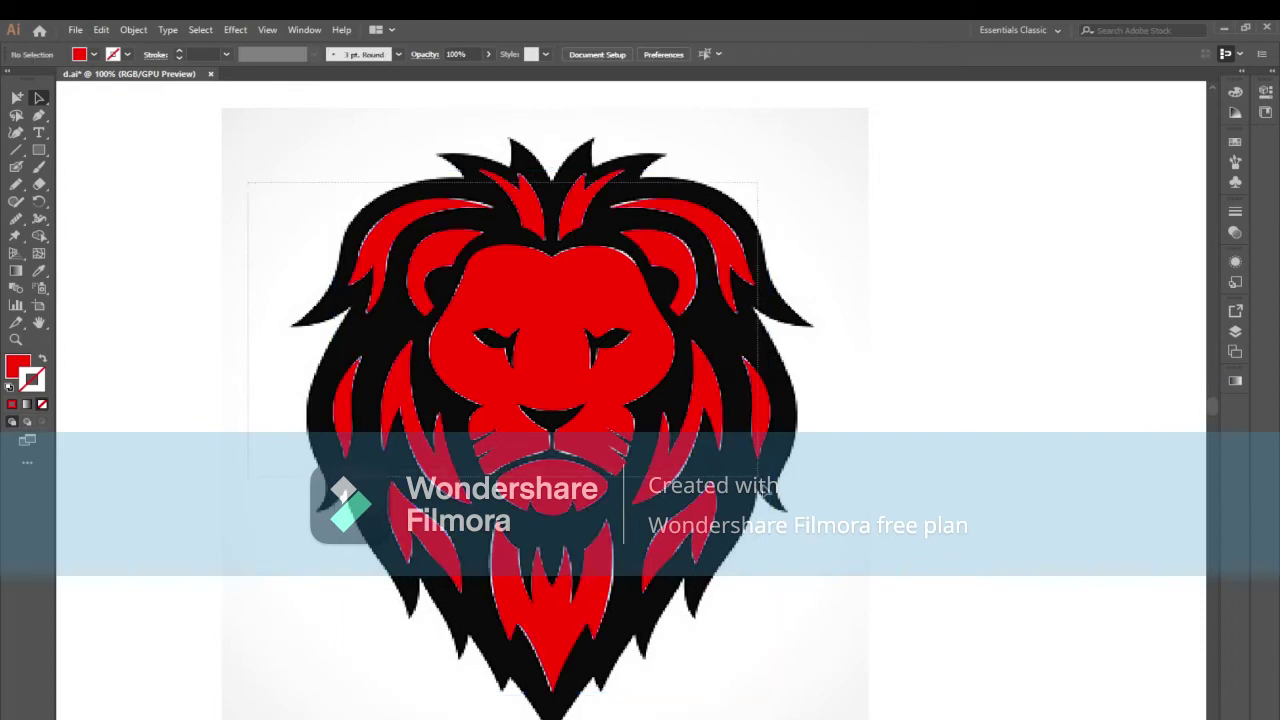
drag(254, 194, 780, 615)
click(923, 501)
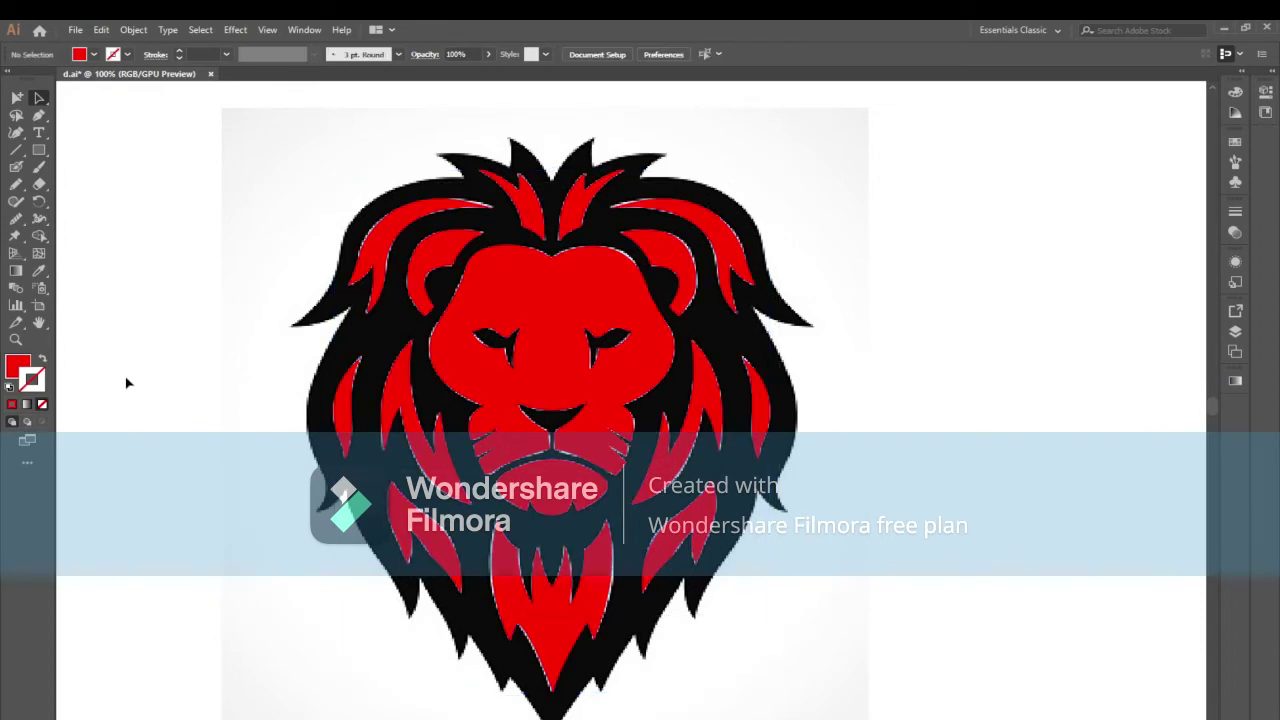
Set a cyan stroke with no fill and frame the lion's head
click(42, 360)
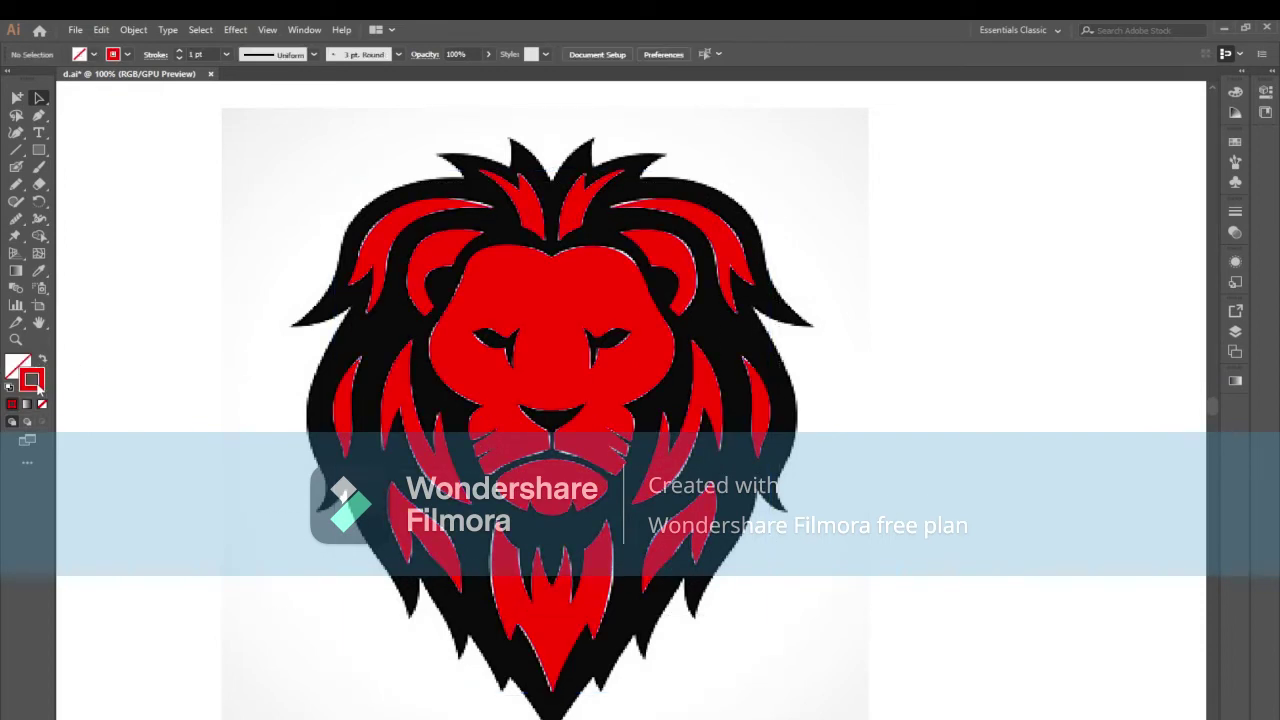
double_click(36, 385)
click(424, 472)
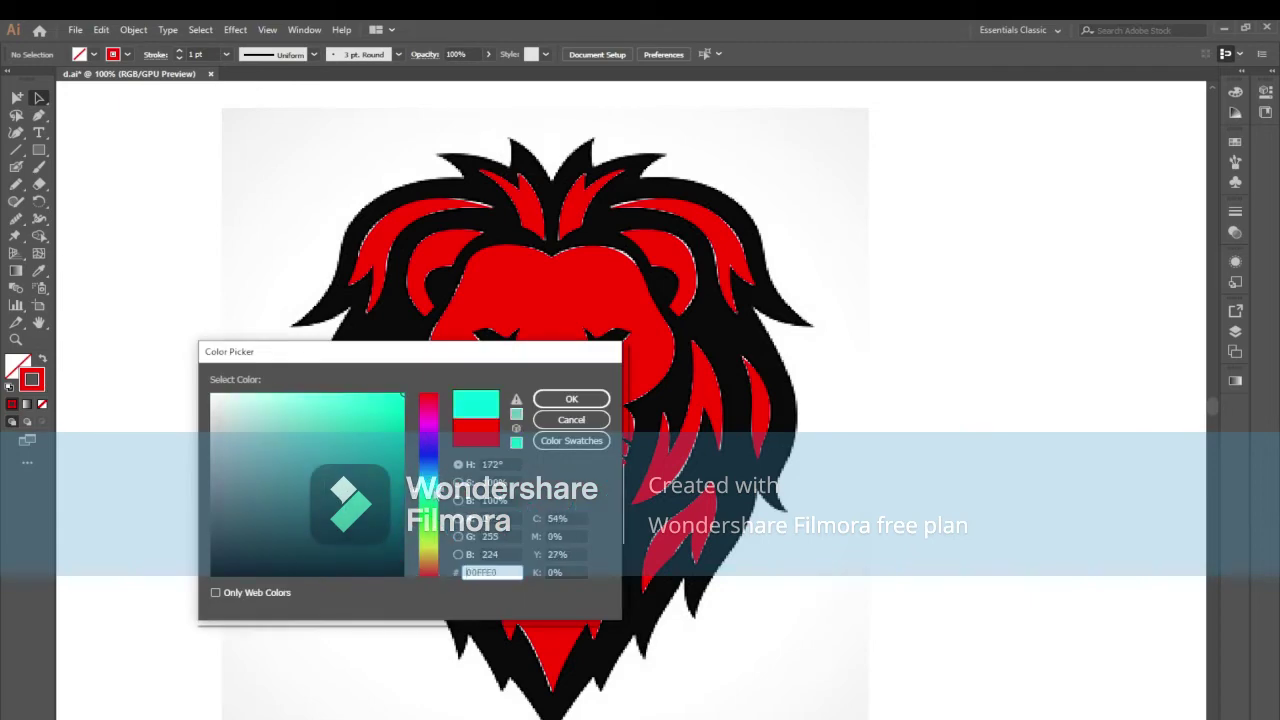
click(600, 401)
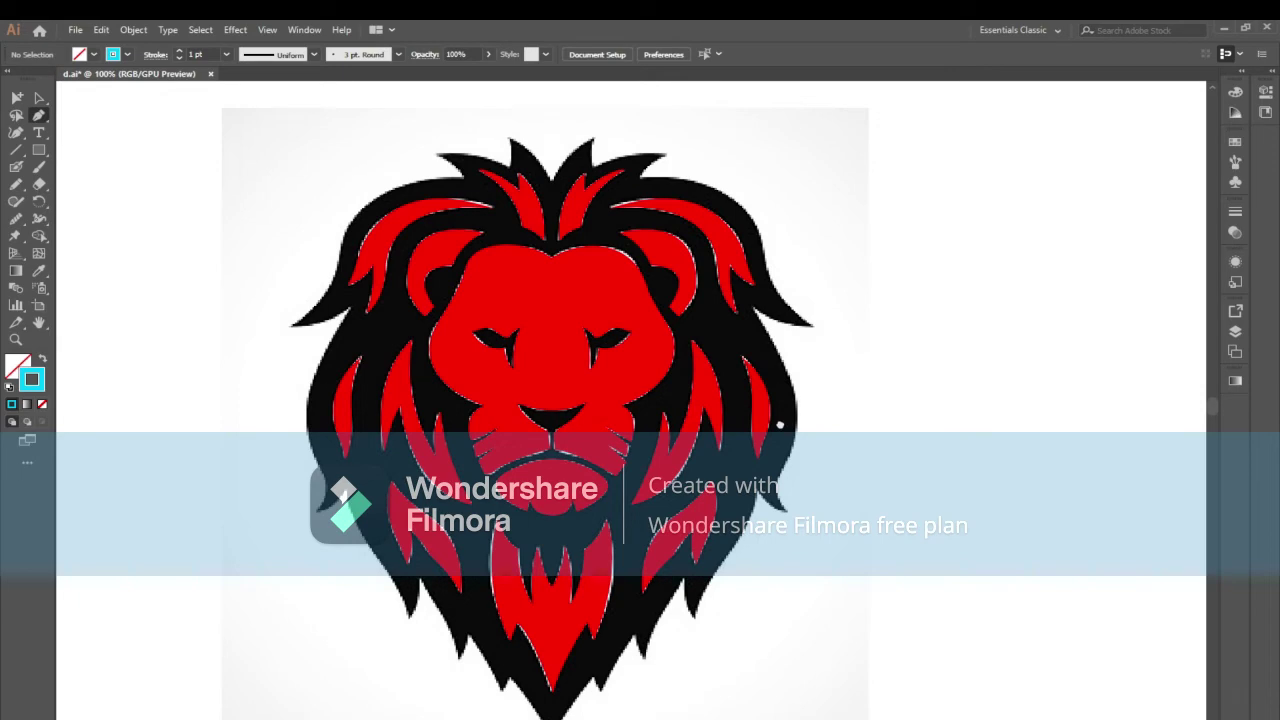
drag(780, 425, 825, 529)
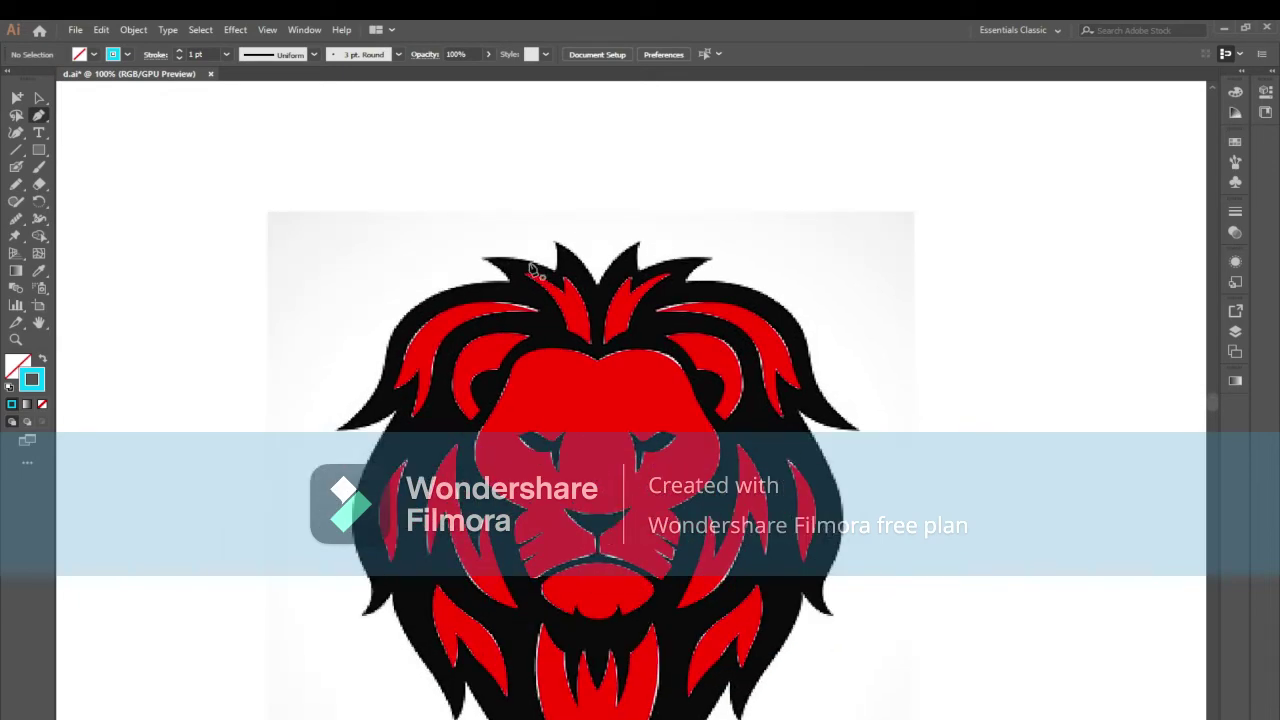
scroll(531, 267, up, 2)
scroll(531, 267, down, 1)
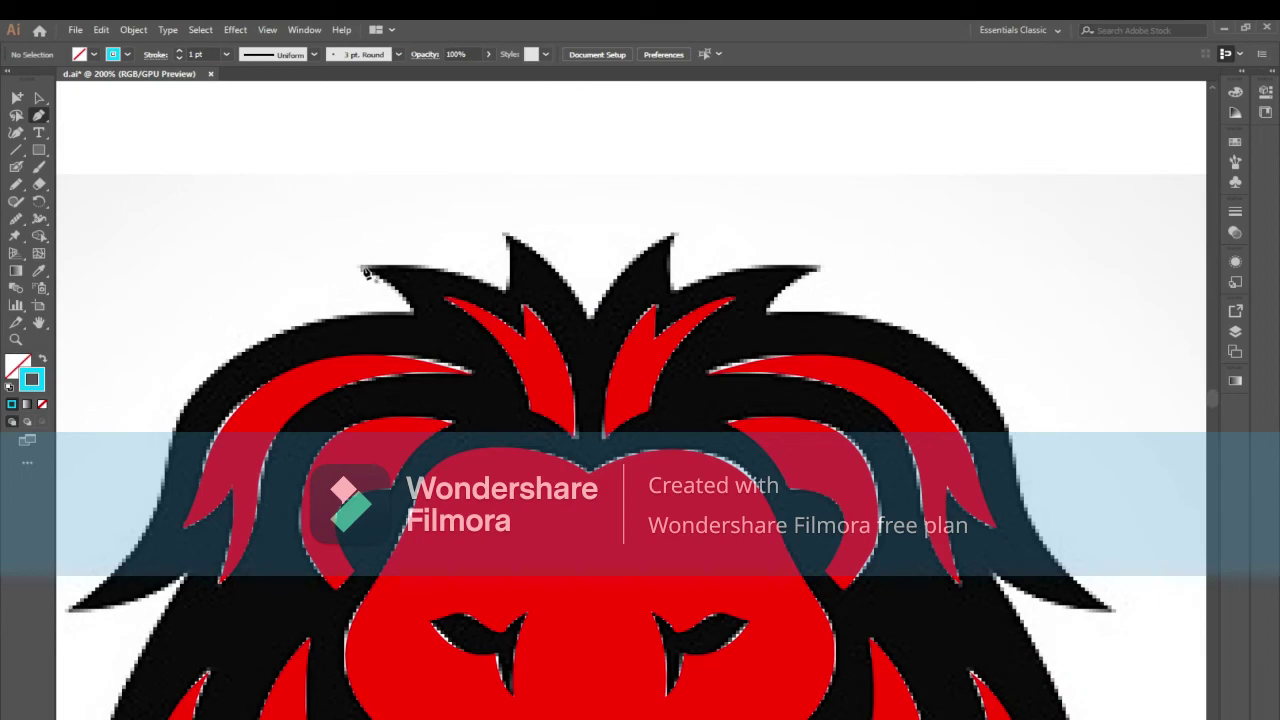
Start a Pen path at the top hair tip, curving down the mane's left edge
click(363, 268)
mouse_move(417, 318)
mouse_down()
mouse_move(424, 342)
mouse_move(623, 255)
mouse_up()
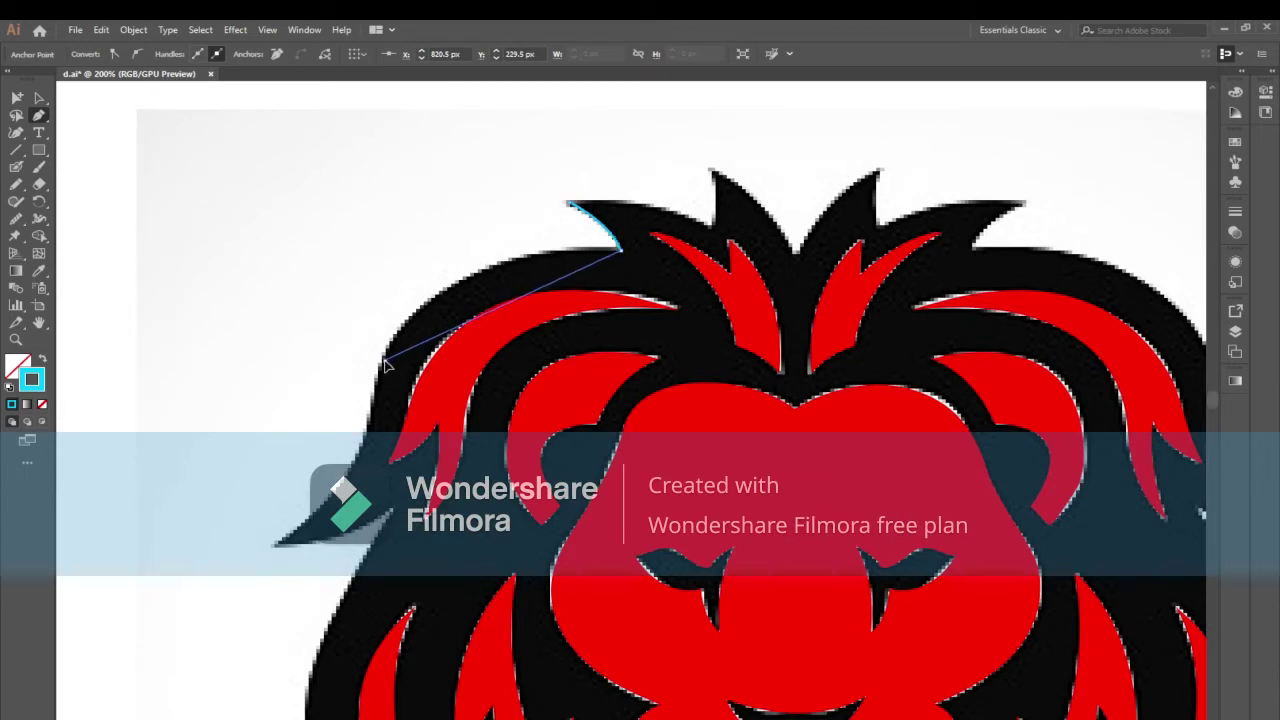
drag(386, 366, 376, 422)
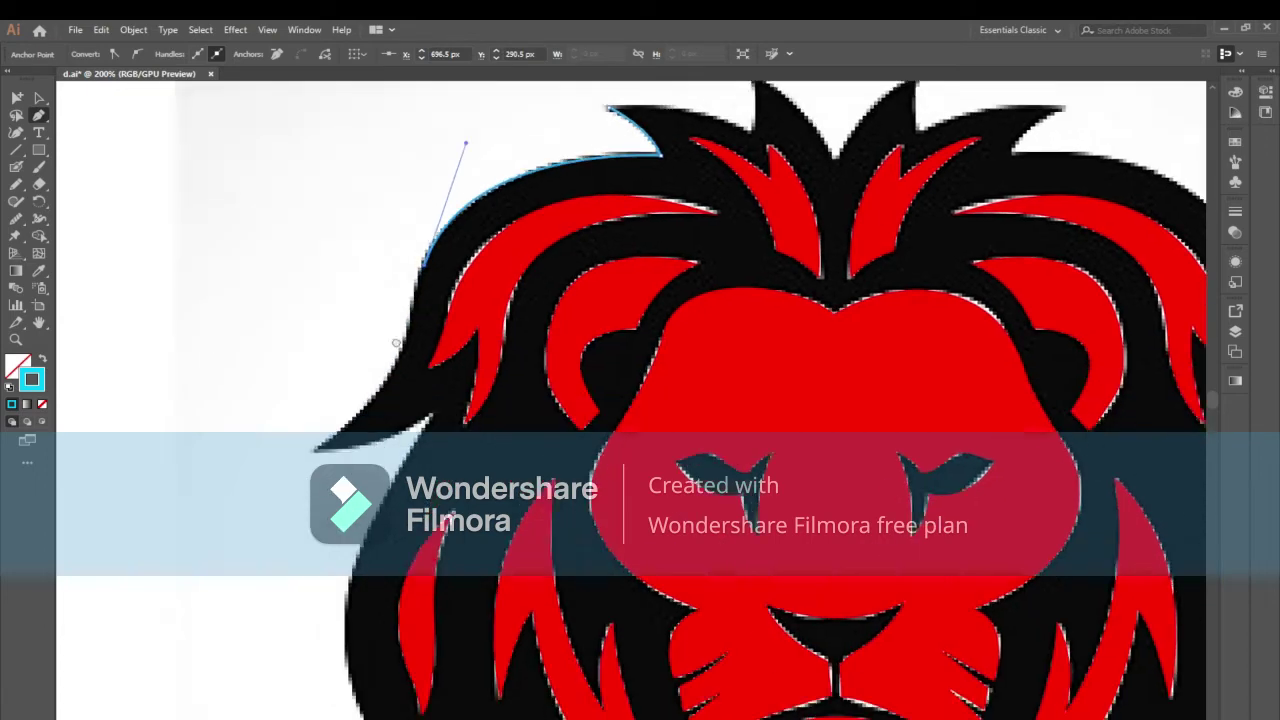
drag(386, 366, 431, 251)
drag(326, 421, 245, 460)
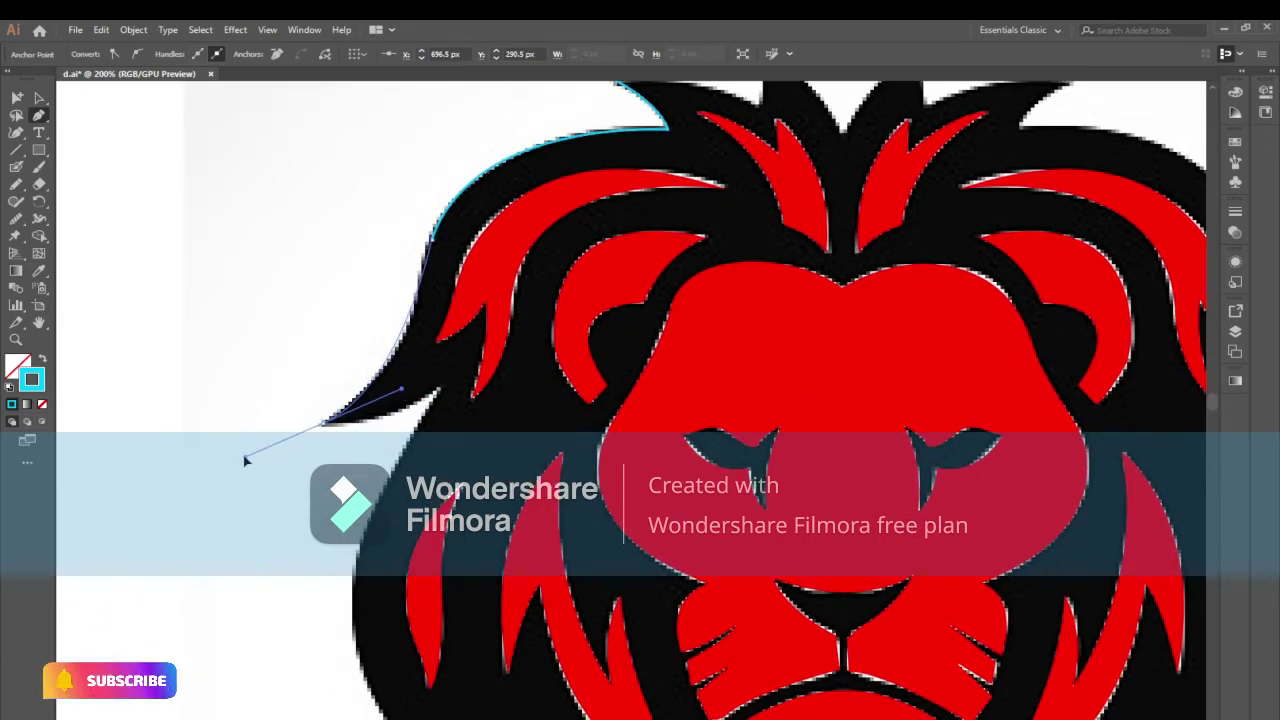
drag(245, 460, 238, 458)
Break the last anchor's handle and continue the path to the mane's inner notch
click(22, 223)
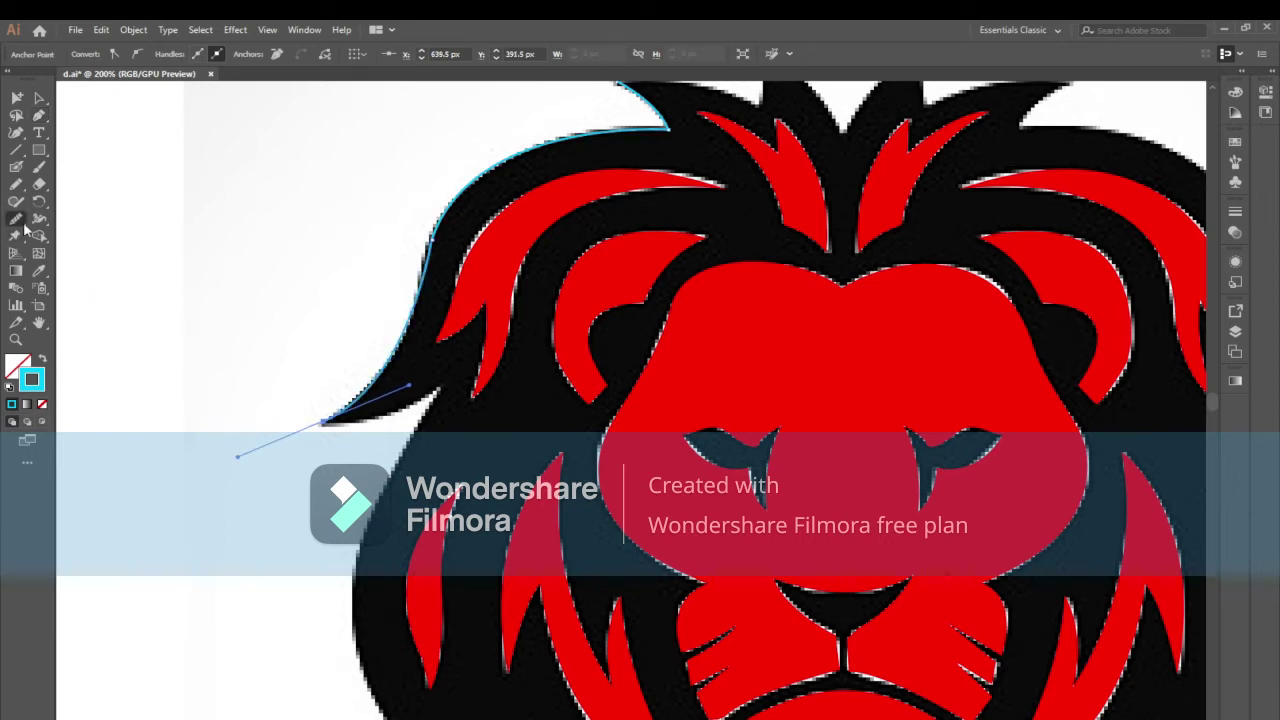
click(443, 234)
key(p)
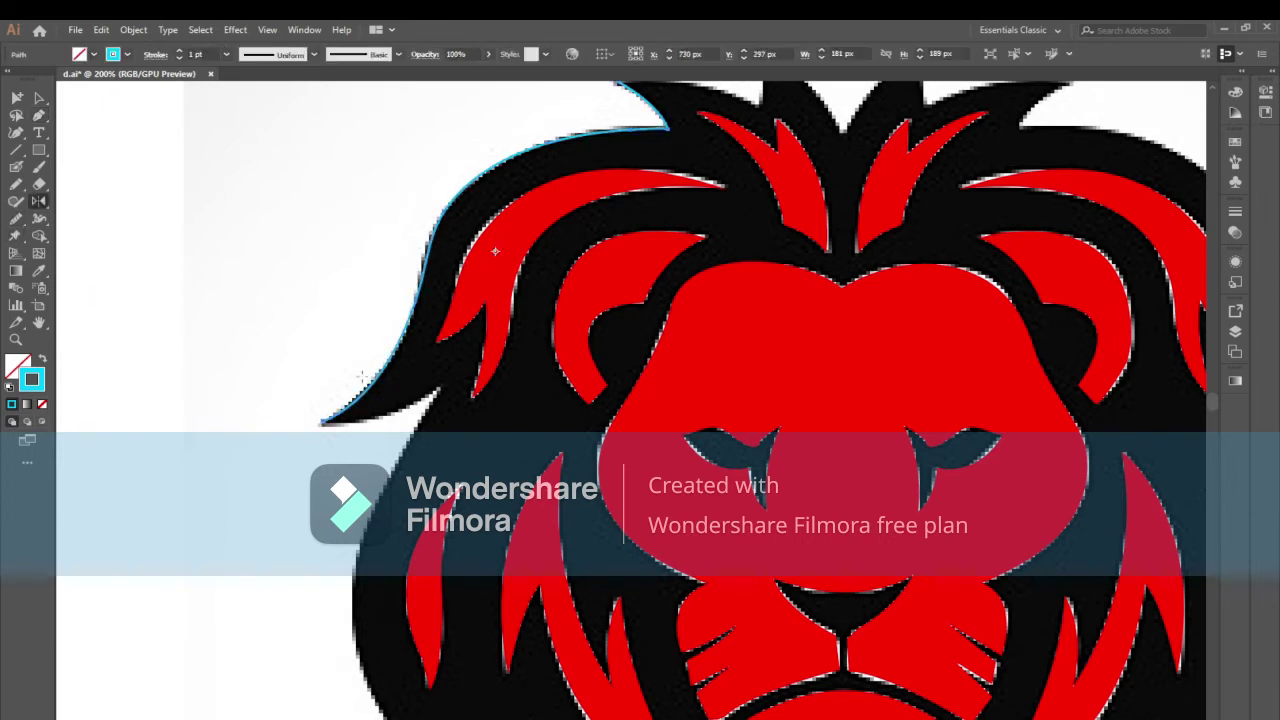
click(323, 425)
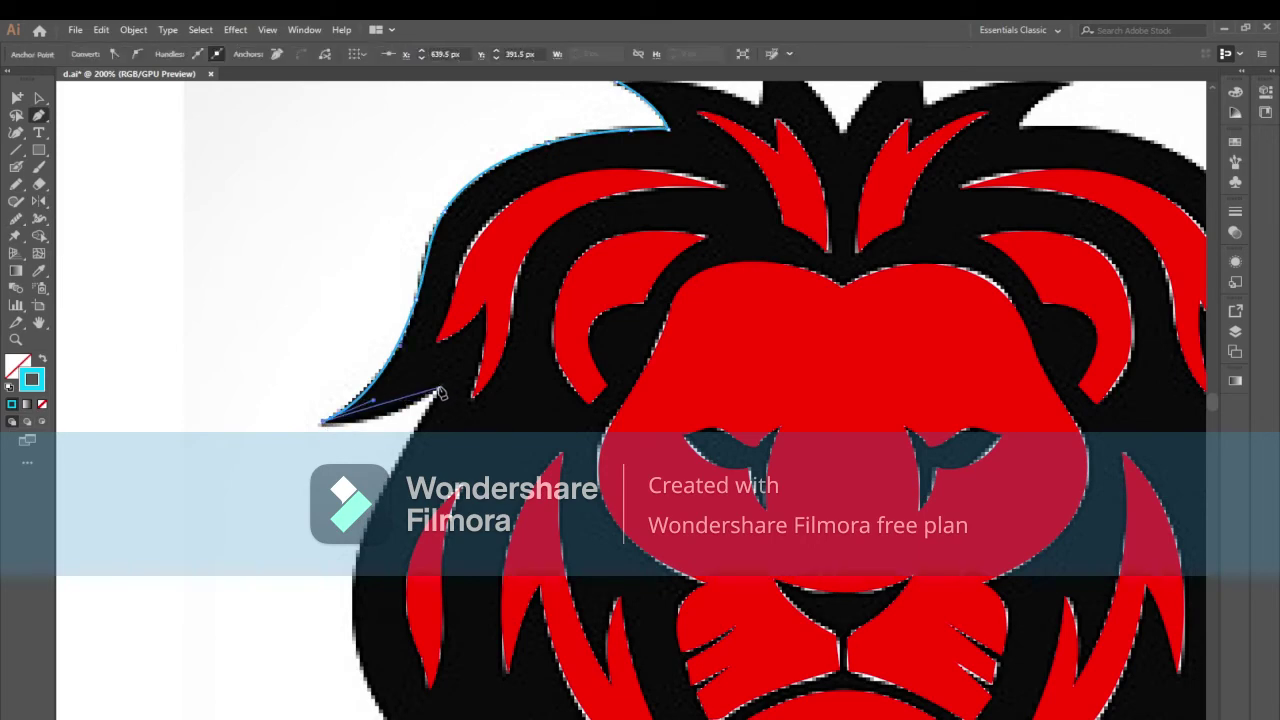
drag(443, 388, 483, 355)
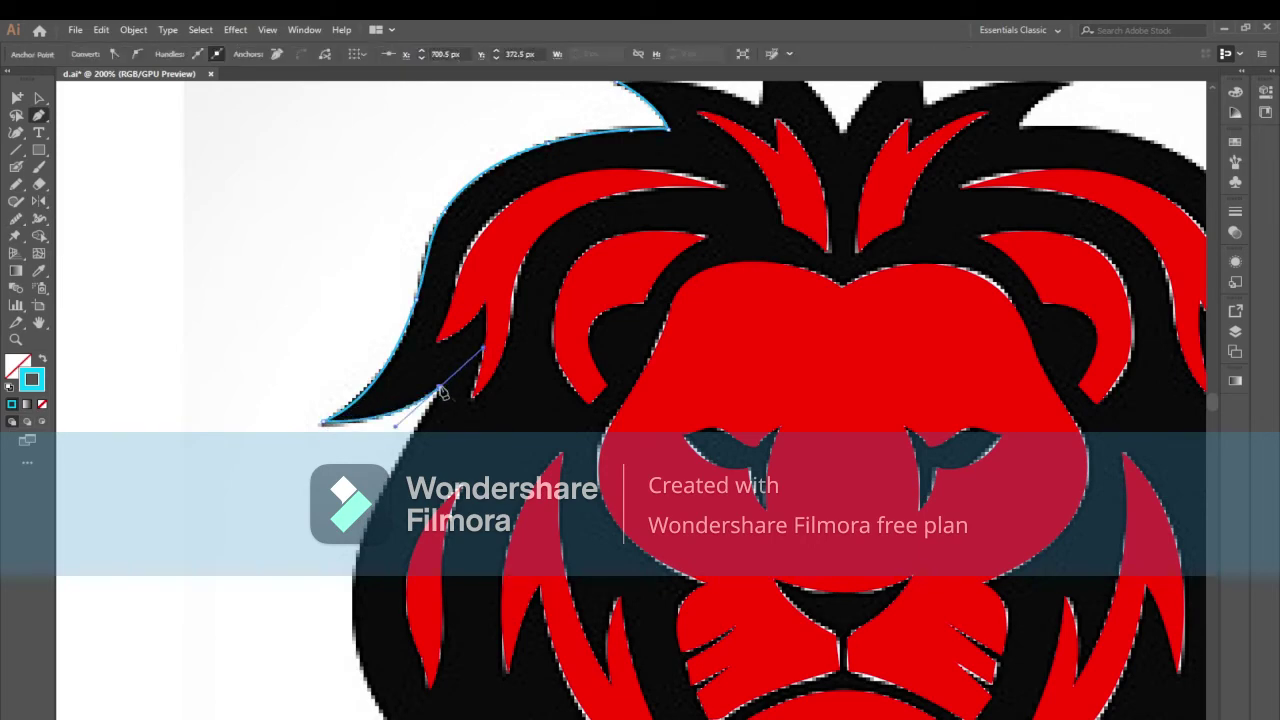
Extend the outline along the mane's left edge to the lower tip and next notch
scroll(270, 416, down, 5)
scroll(270, 416, right, 2)
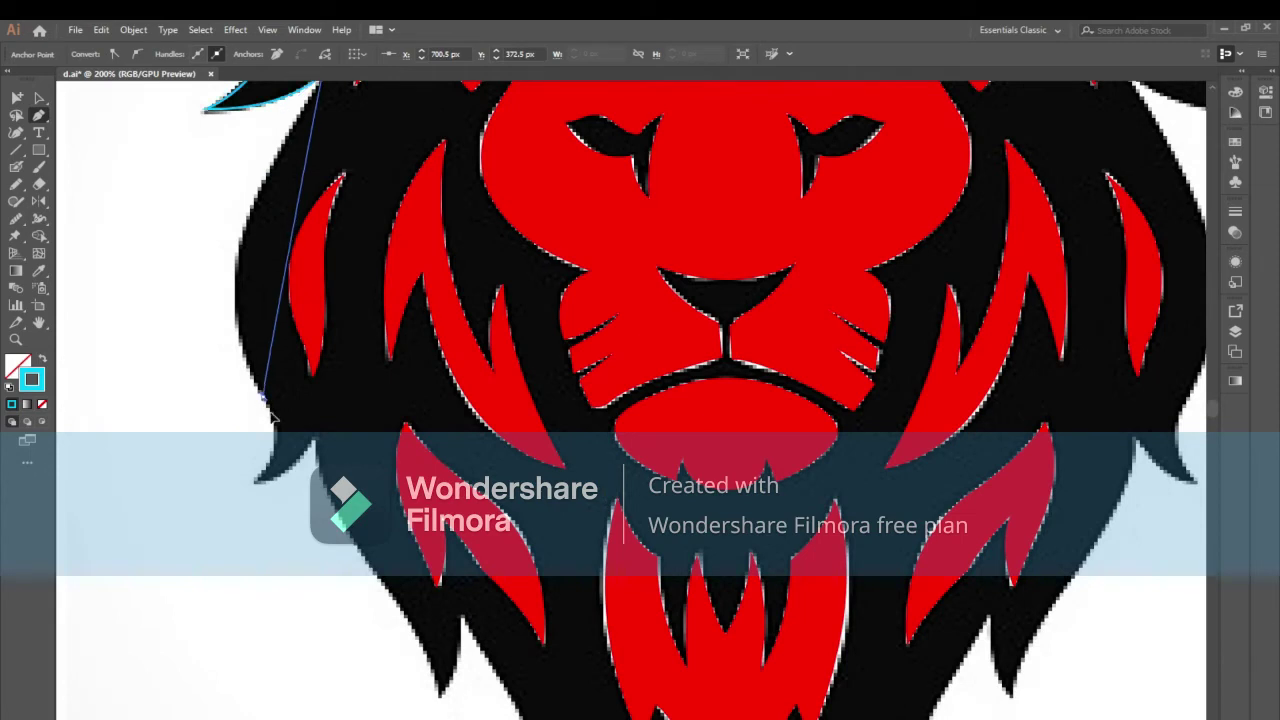
drag(263, 397, 345, 525)
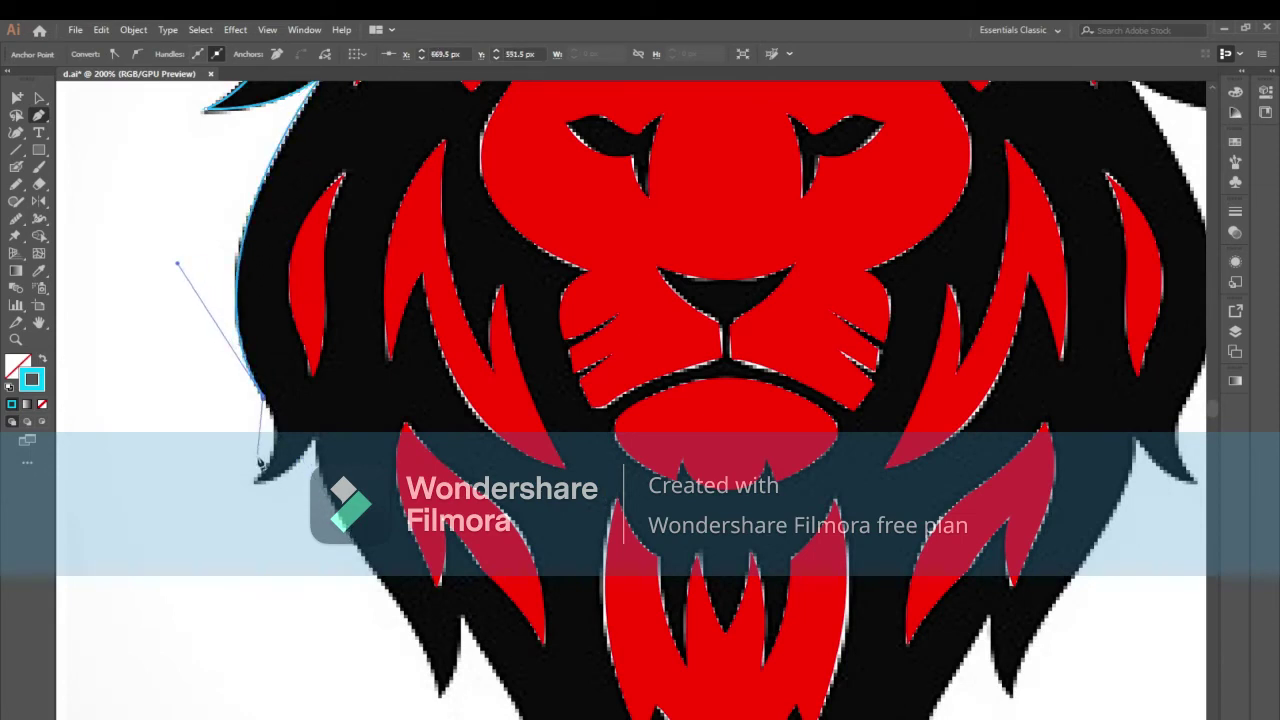
drag(255, 487, 206, 523)
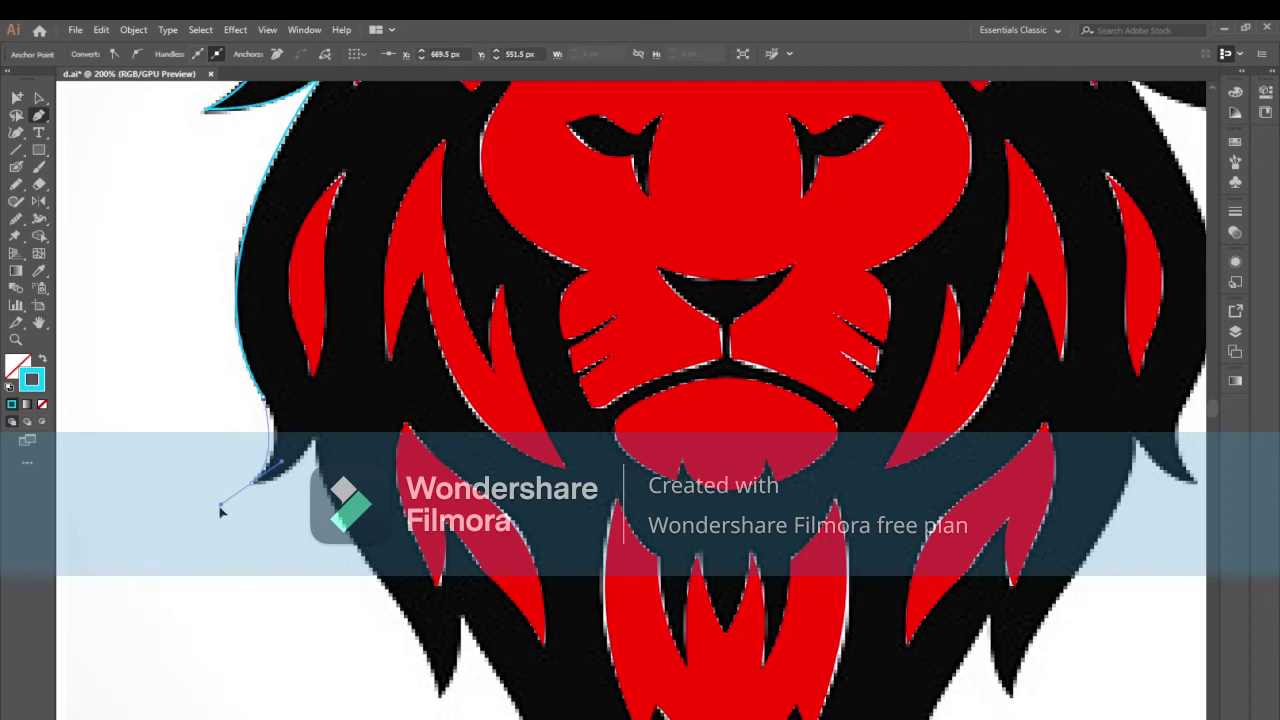
click(16, 219)
key(p)
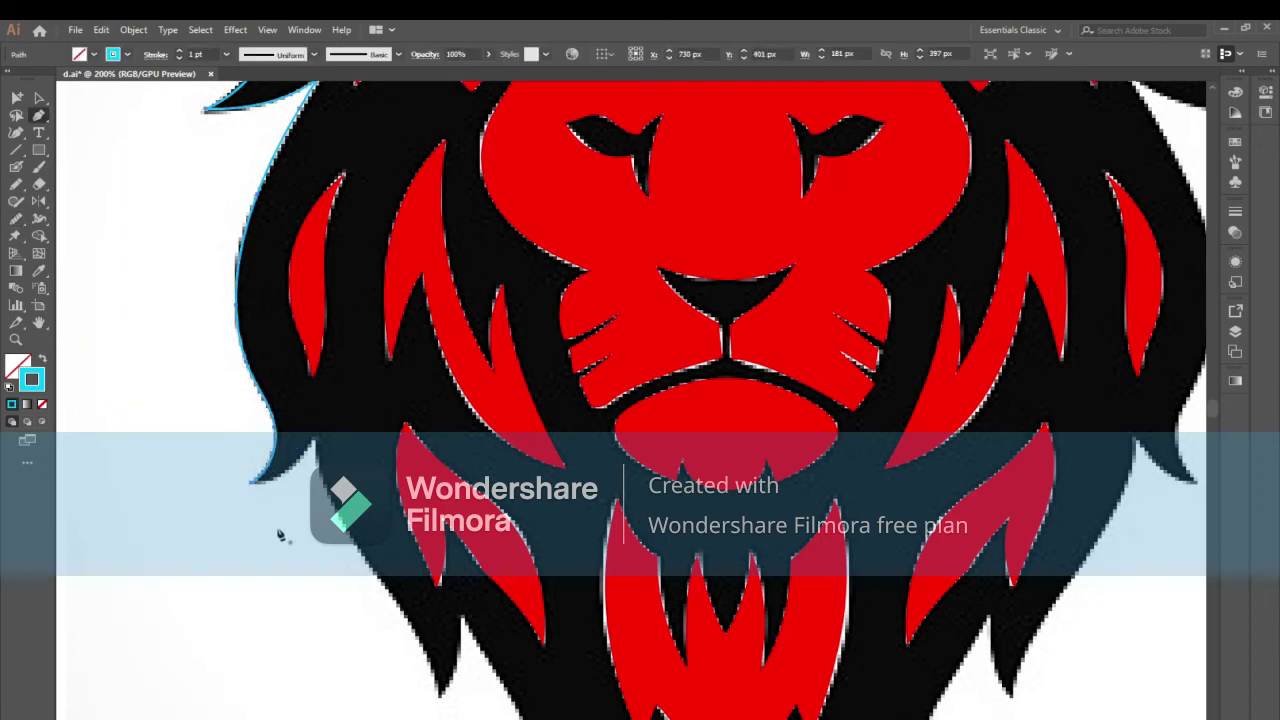
drag(296, 478, 336, 405)
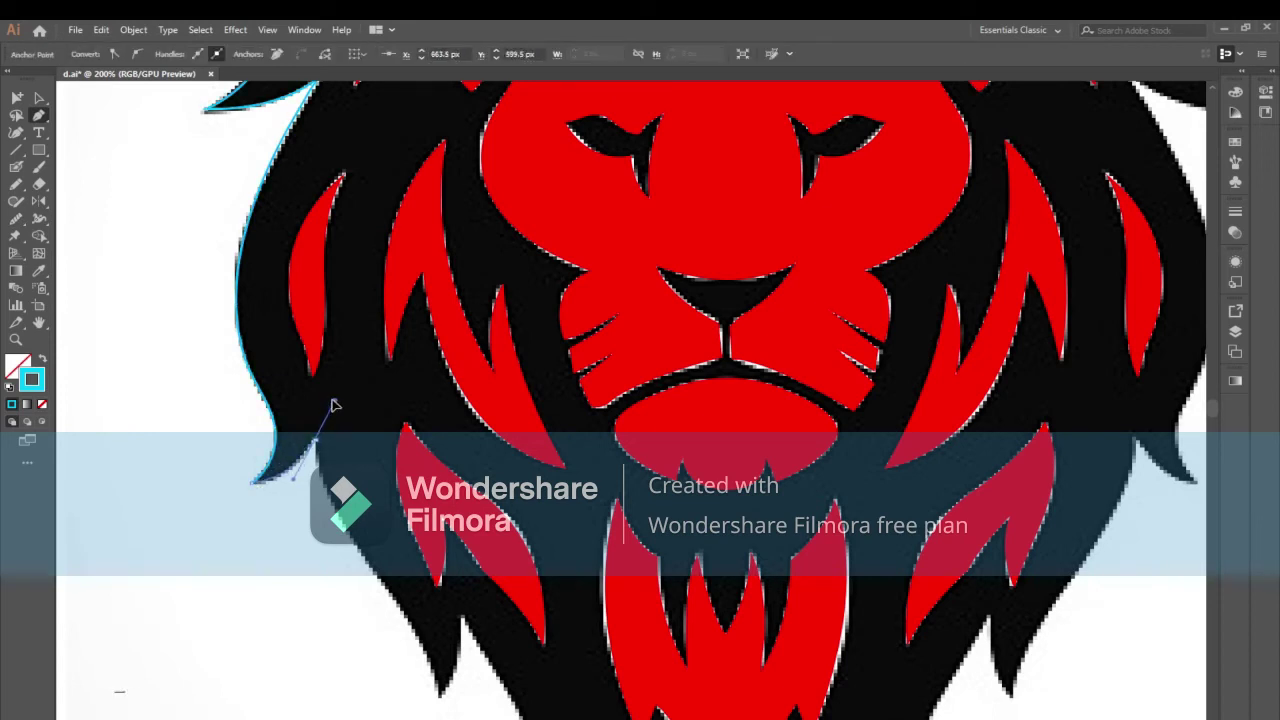
drag(336, 405, 338, 403)
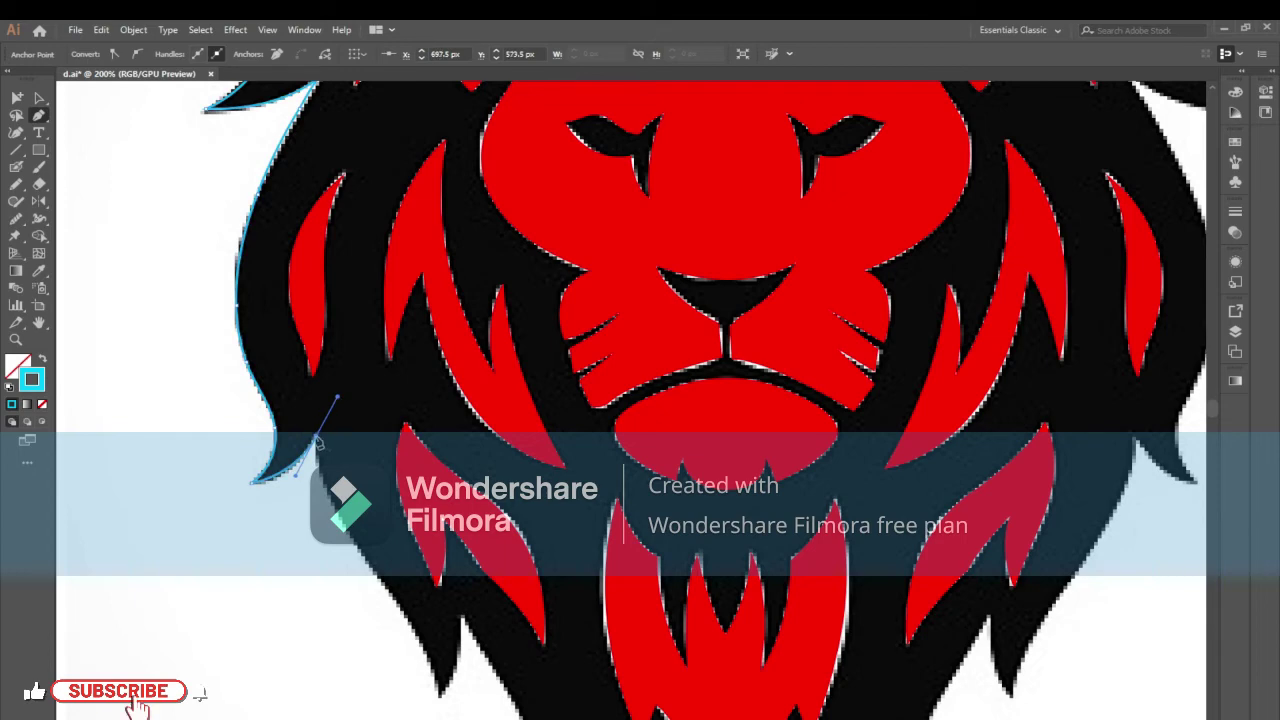
Continue the outline down the lion's left side to the jagged tip and notch above
drag(357, 536, 305, 481)
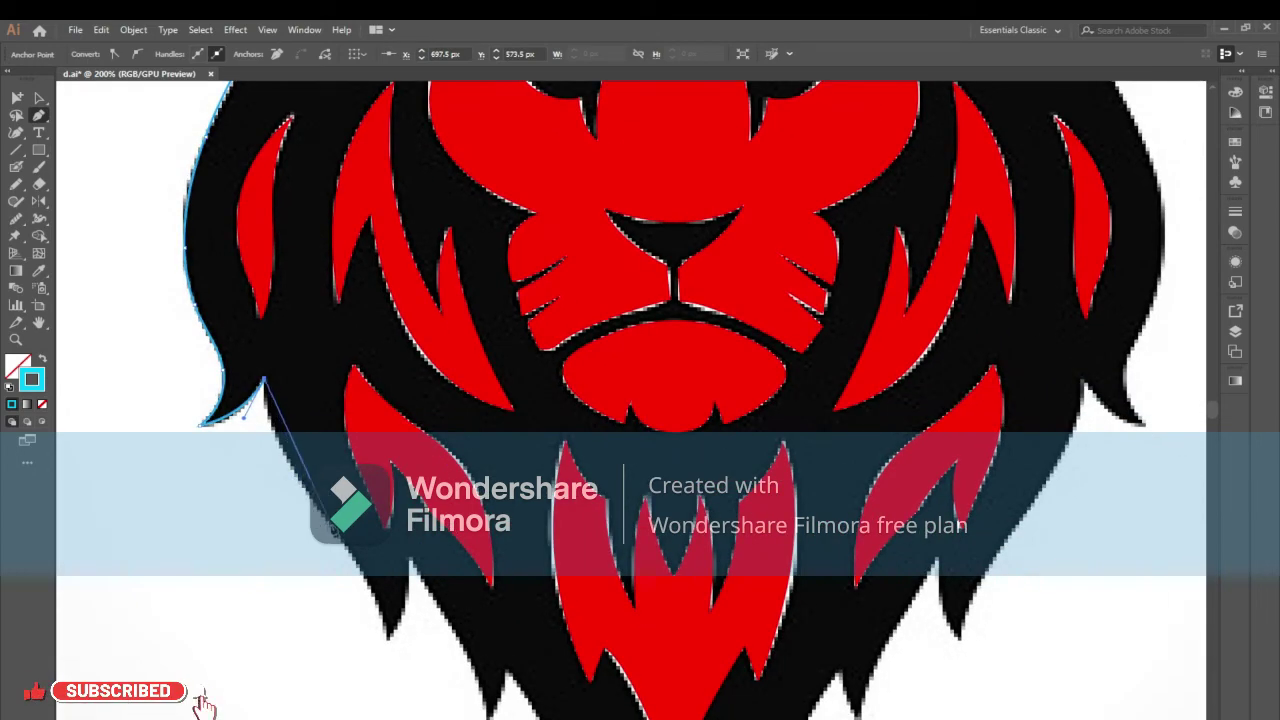
click(266, 445)
drag(397, 607, 396, 603)
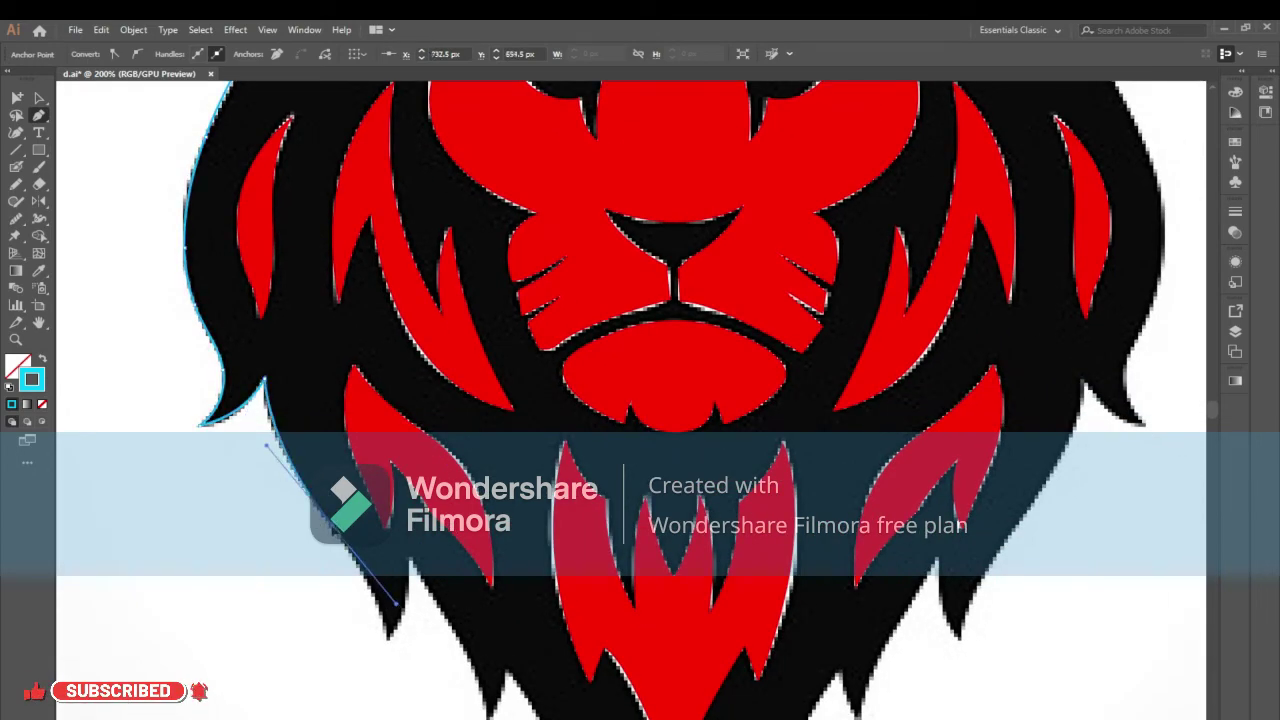
scroll(397, 604, down, 3)
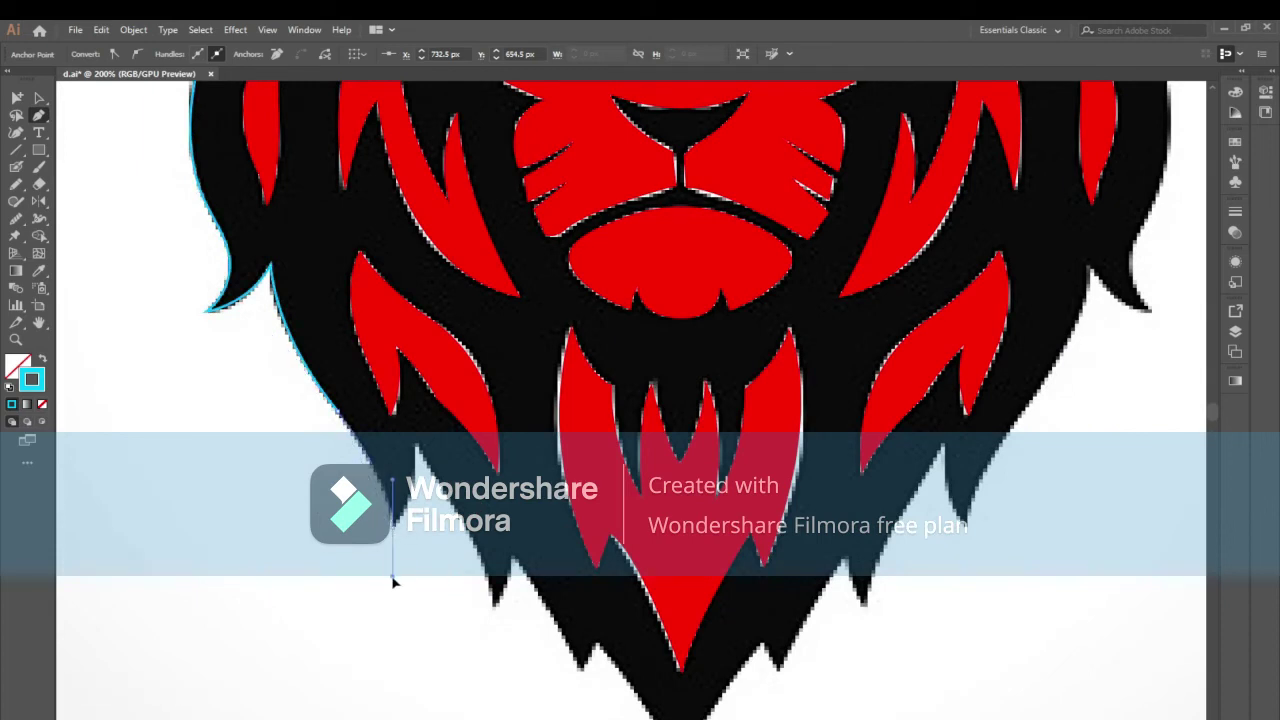
drag(395, 582, 420, 400)
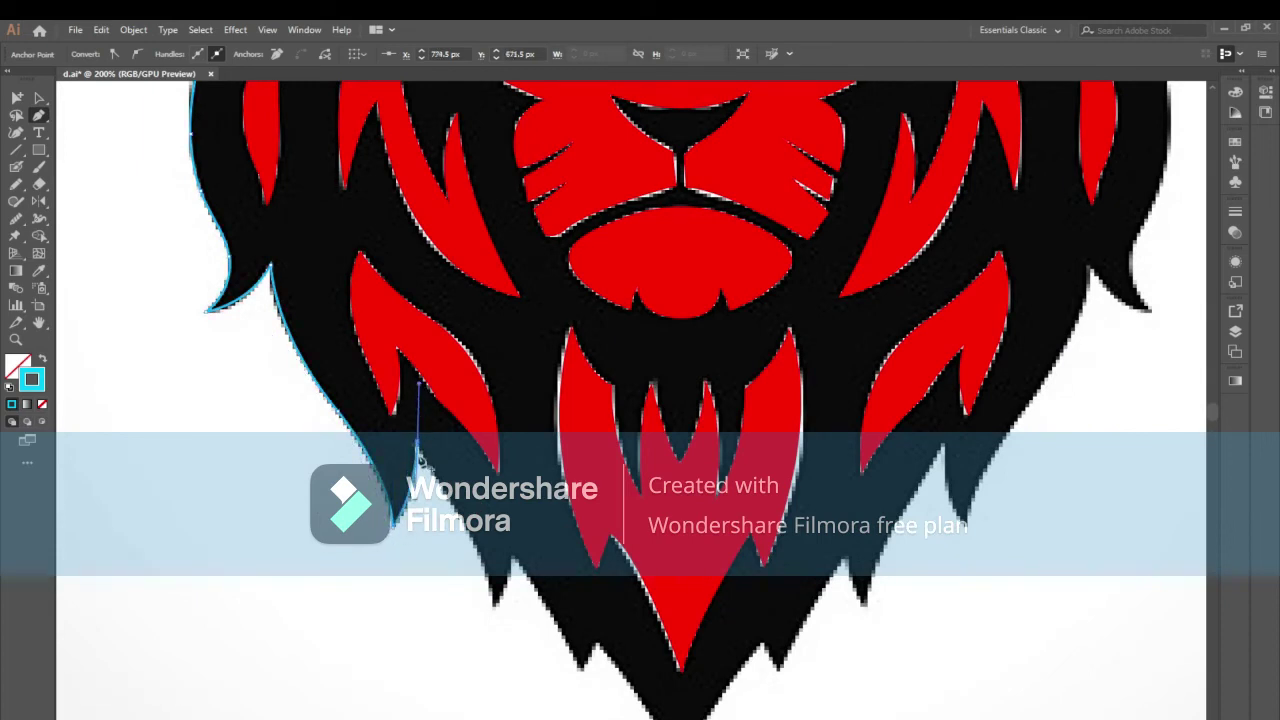
click(418, 447)
drag(493, 603, 507, 649)
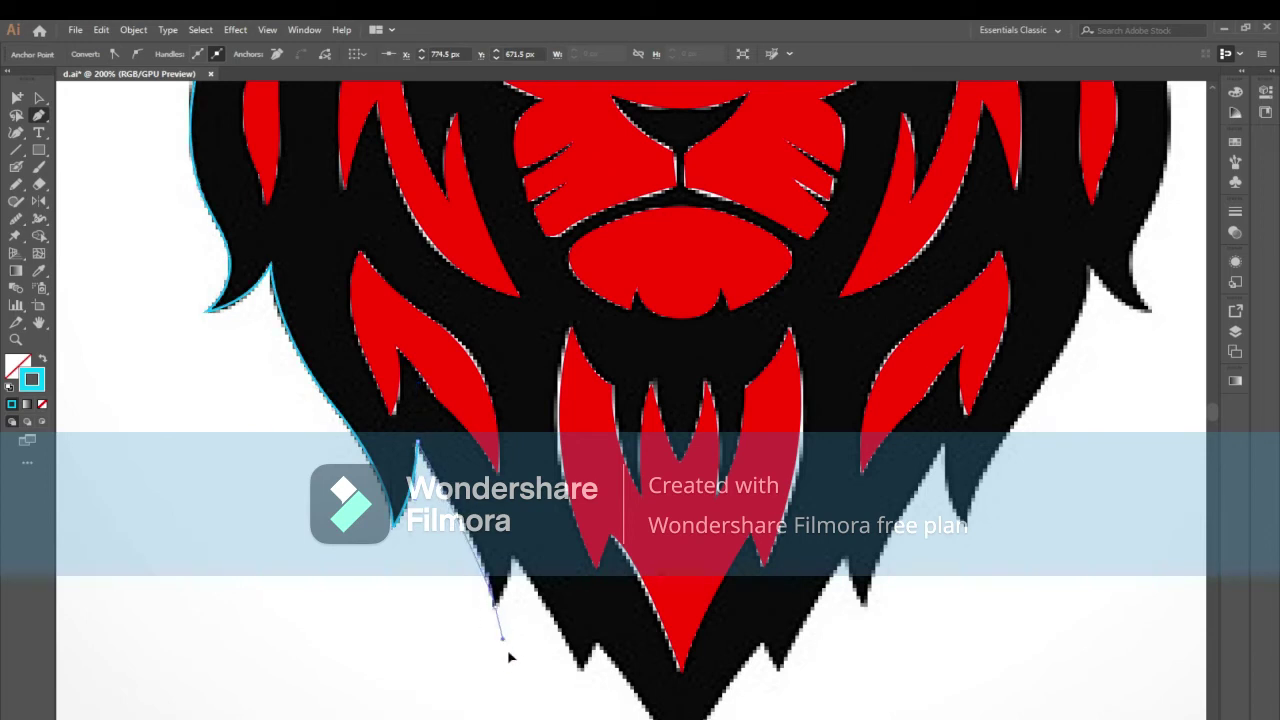
click(511, 593)
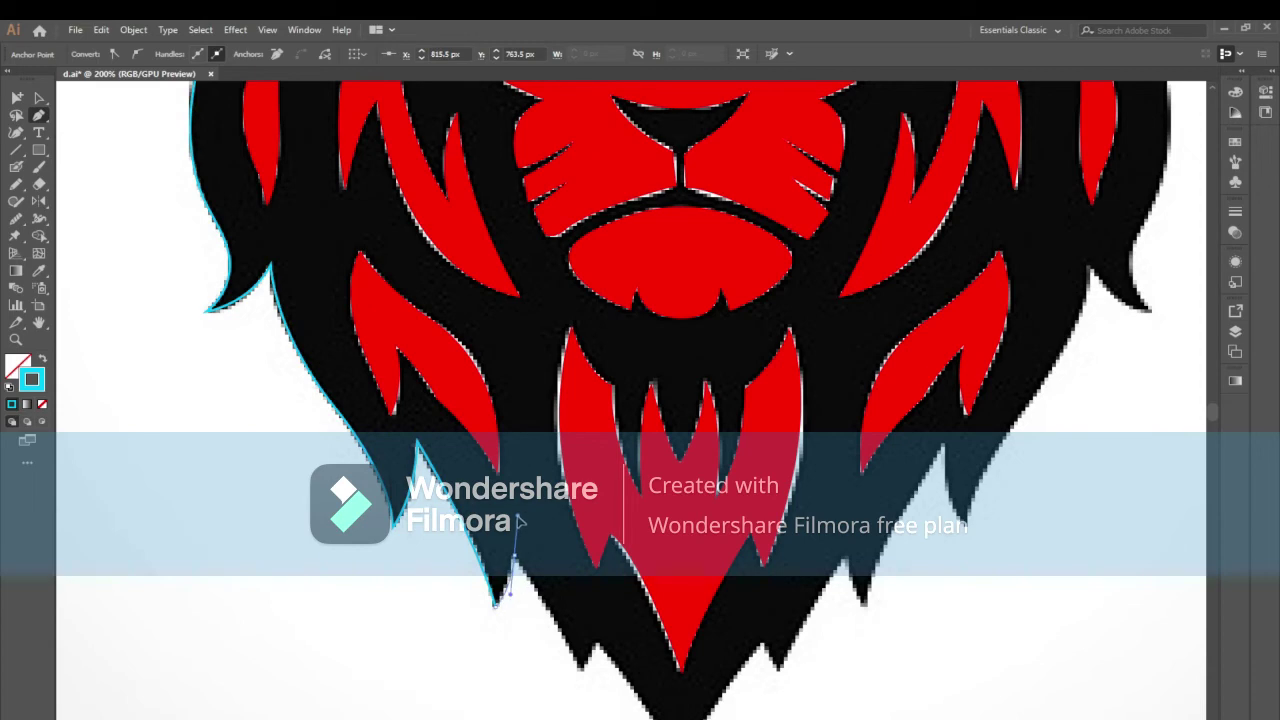
click(516, 518)
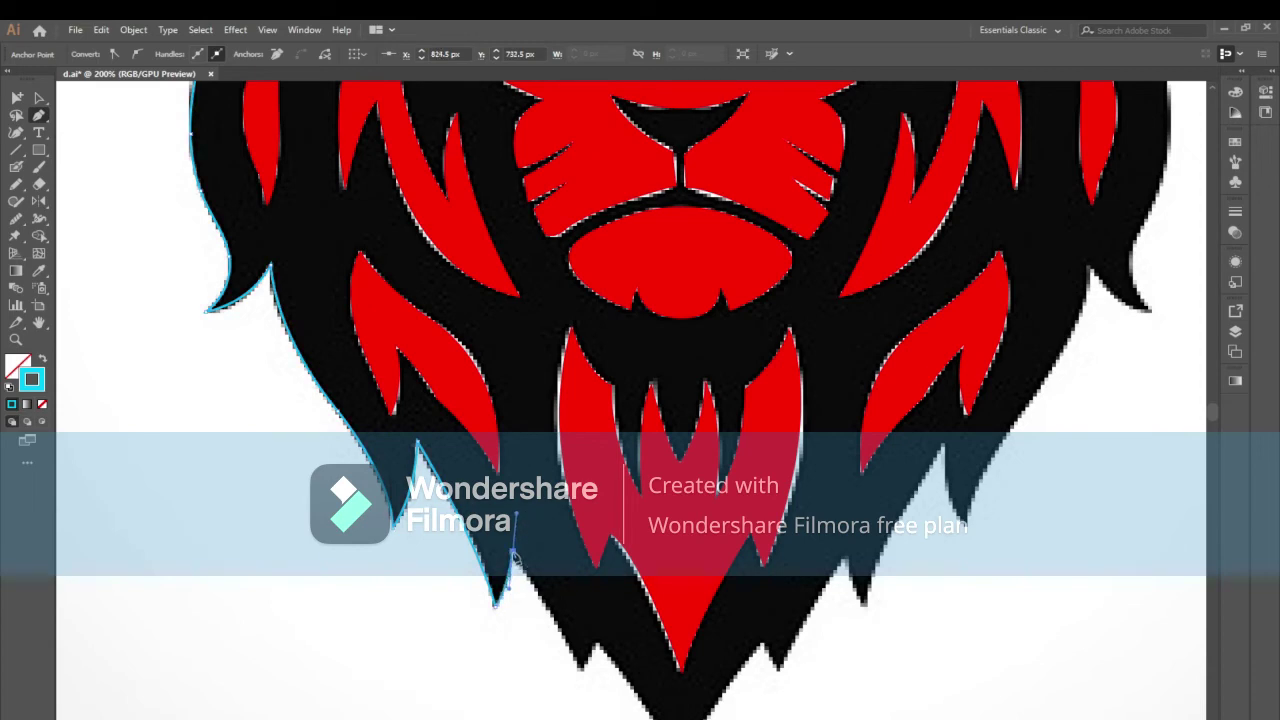
Trace the lower jagged edge around the chin's bottom tip and up the right side
scroll(530, 552, down, 3)
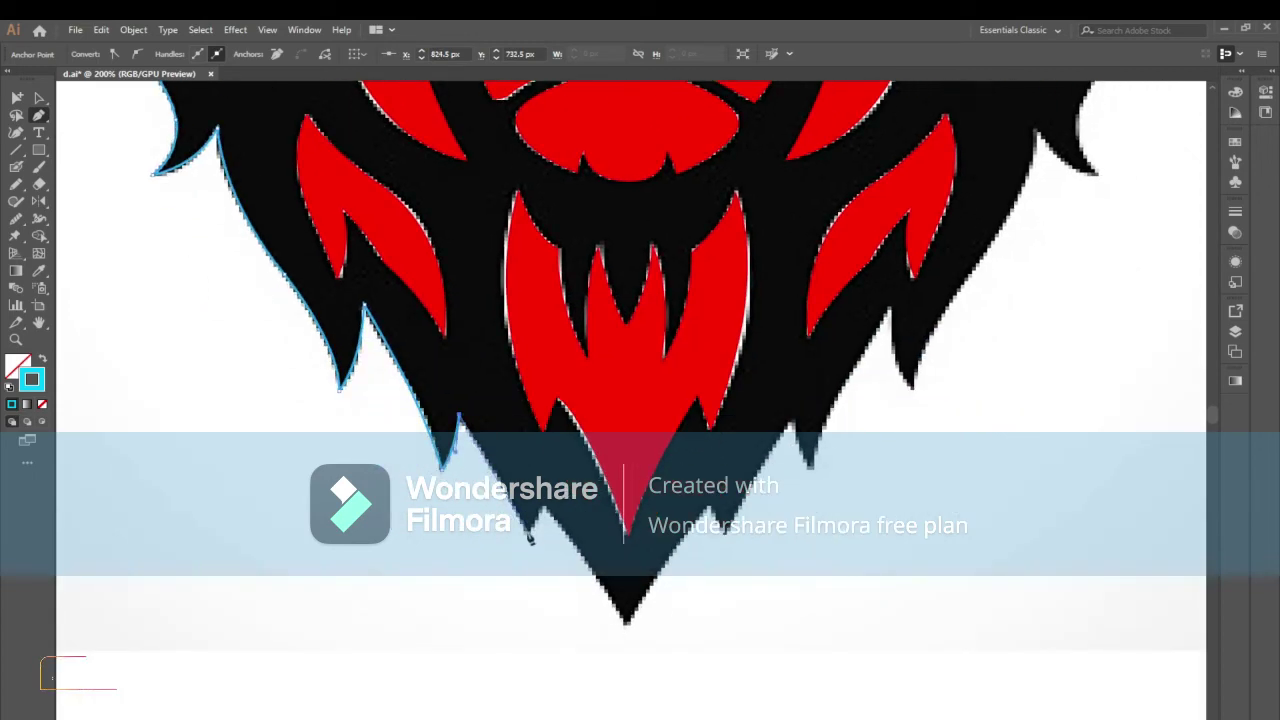
click(548, 512)
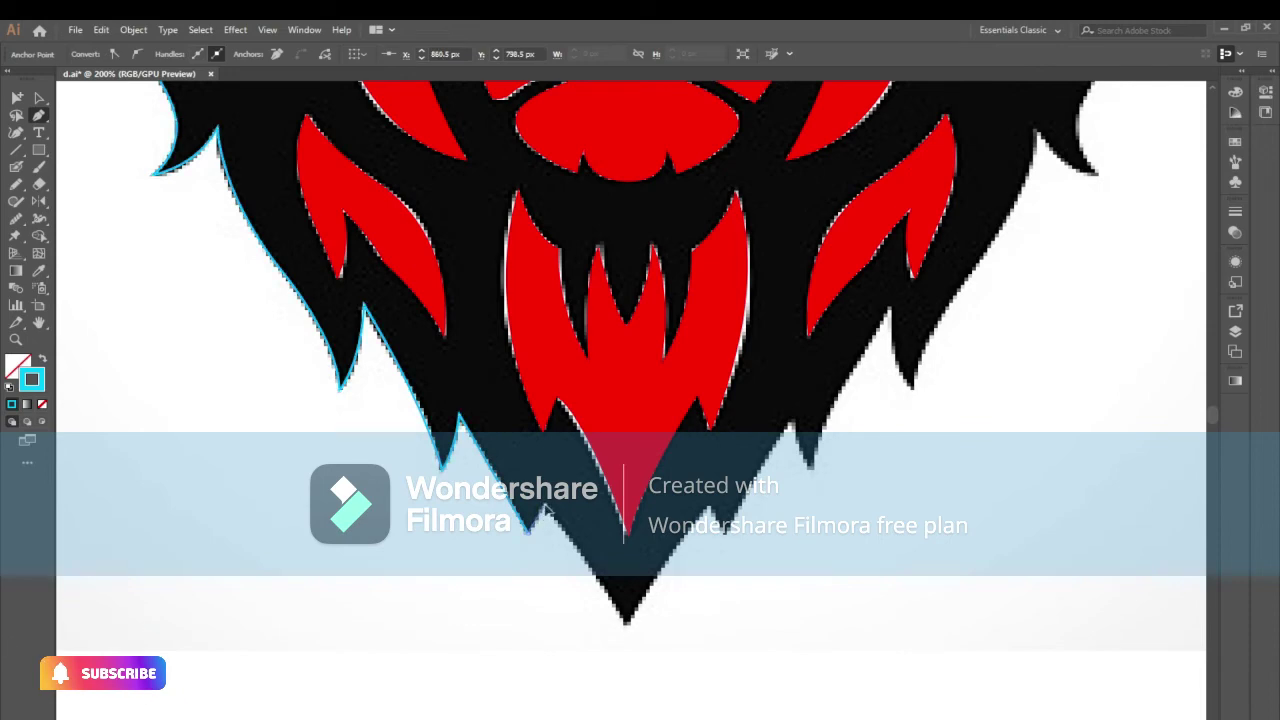
click(627, 622)
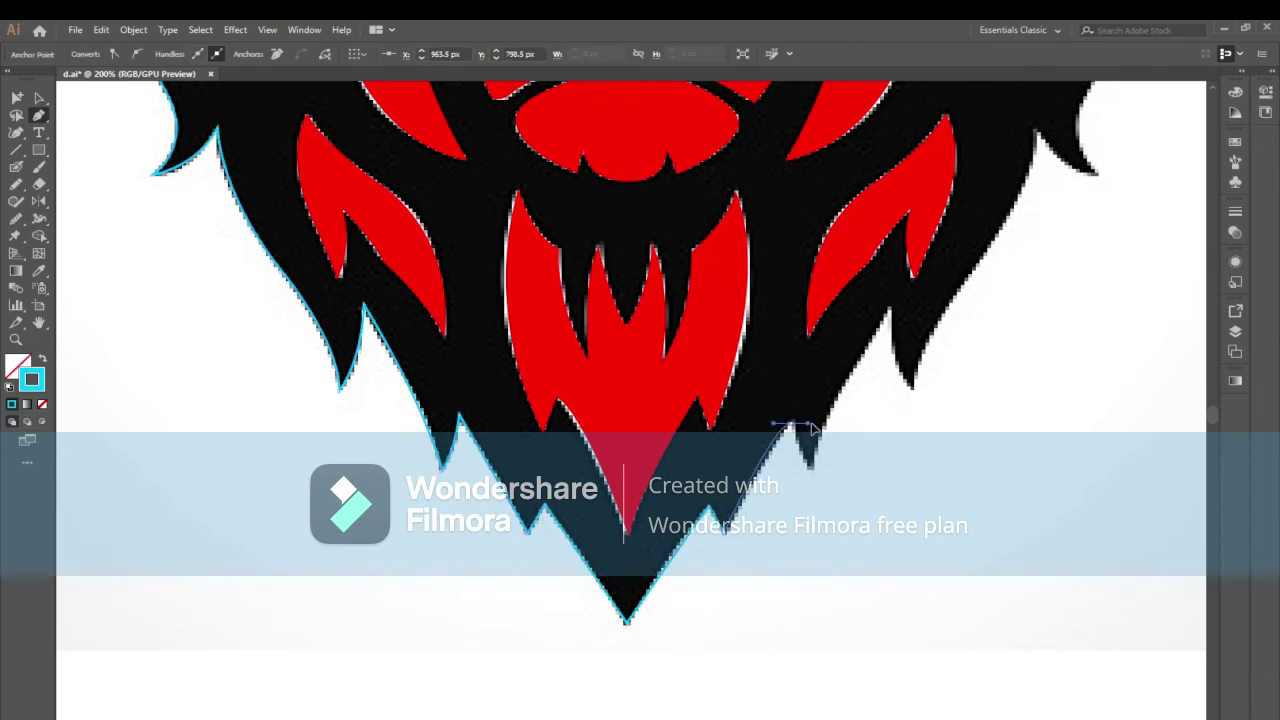
click(806, 460)
scroll(790, 440, up, 5)
click(830, 498)
click(842, 576)
scroll(862, 592, up, 2)
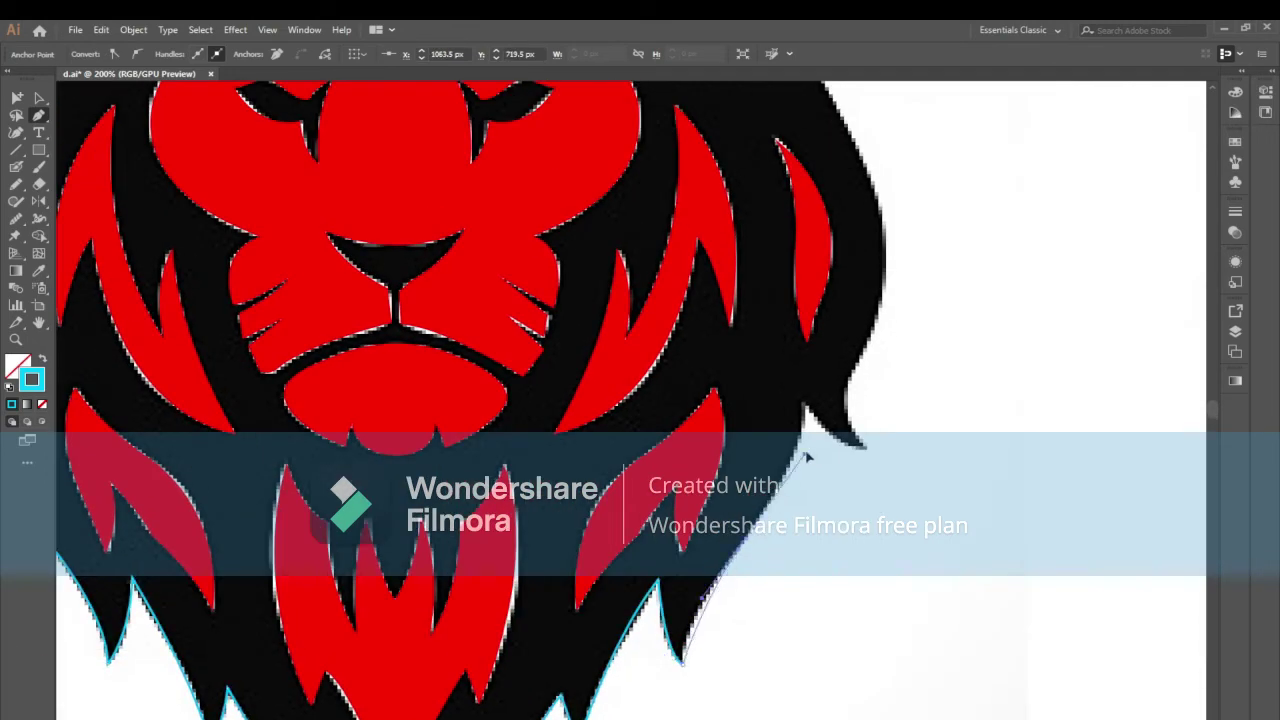
scroll(663, 560, right, 3)
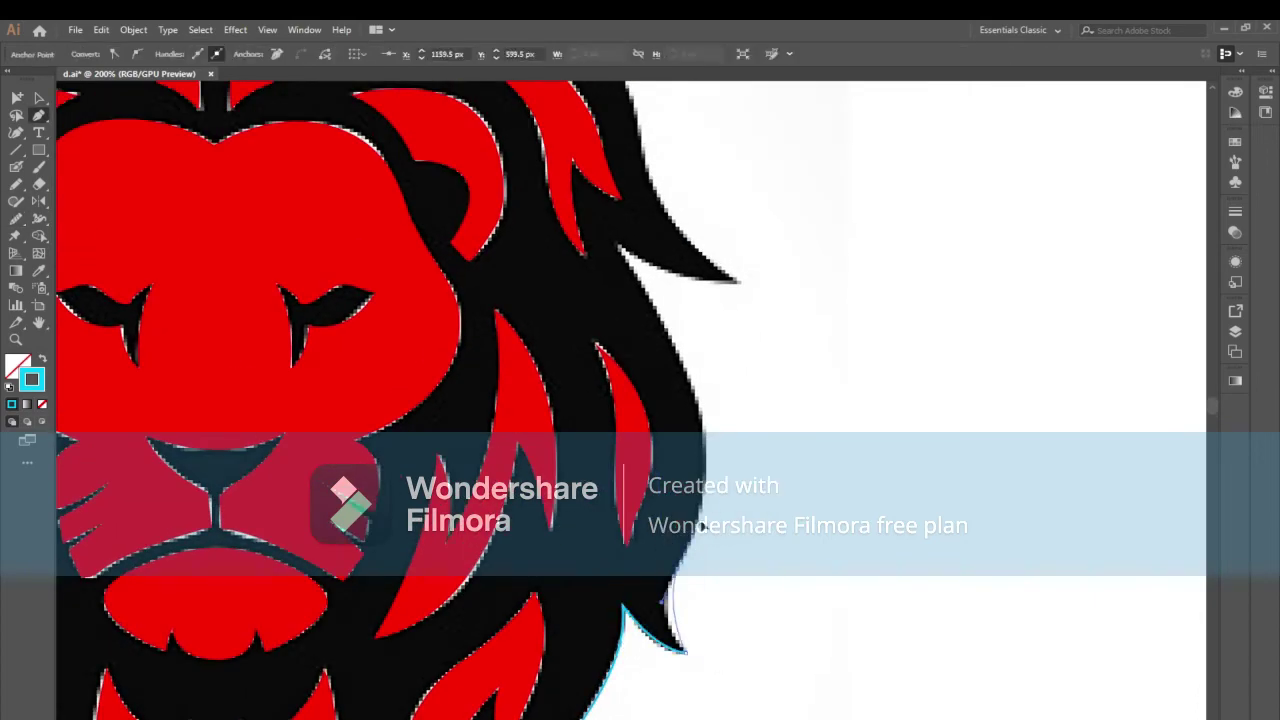
scroll(600, 450, up, 3)
scroll(600, 320, right, 2)
scroll(600, 420, up, 4)
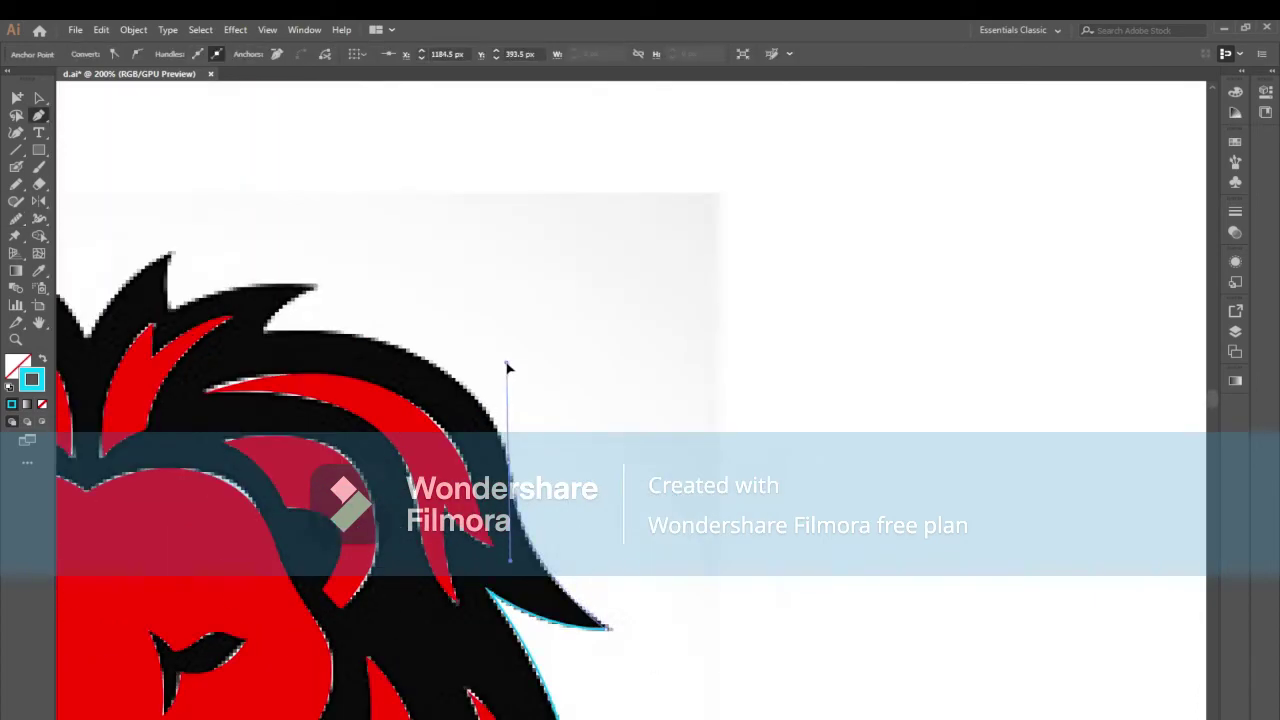
scroll(600, 350, left, 3)
Trace the top mane spikes with corner points at tips and valleys
click(533, 416)
drag(598, 415, 748, 362)
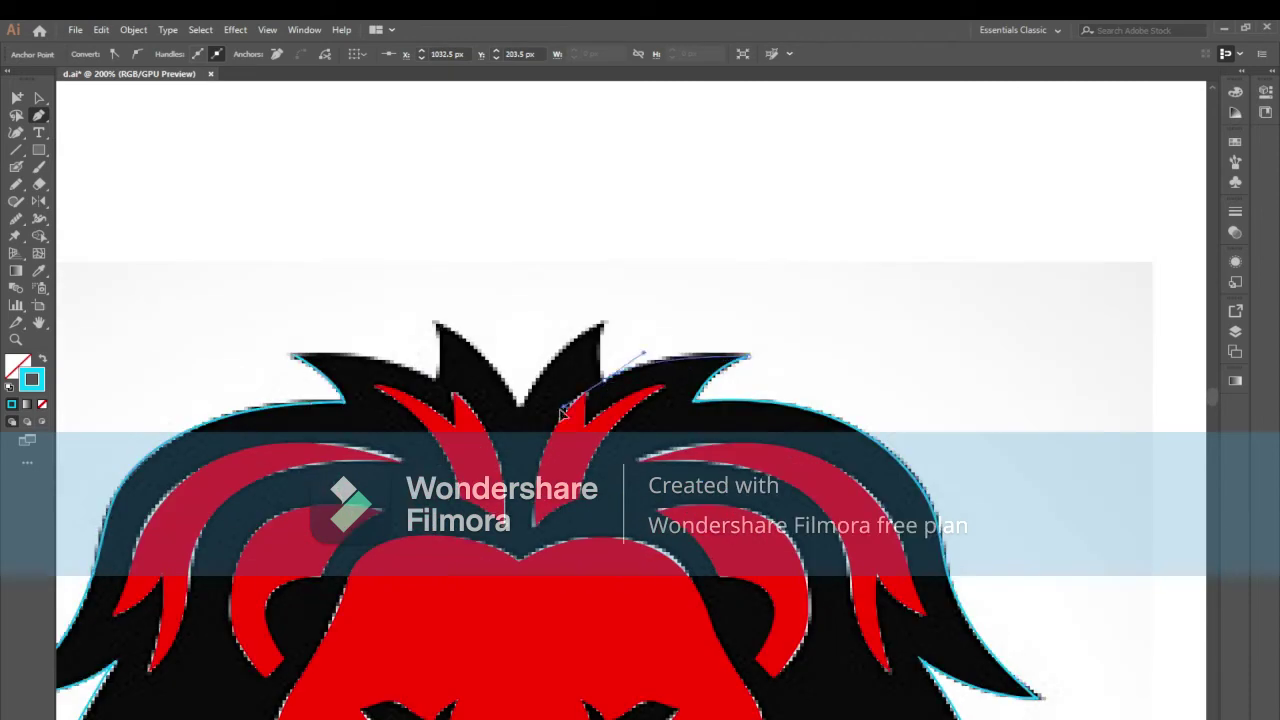
click(603, 322)
click(520, 405)
drag(433, 322, 484, 340)
click(433, 322)
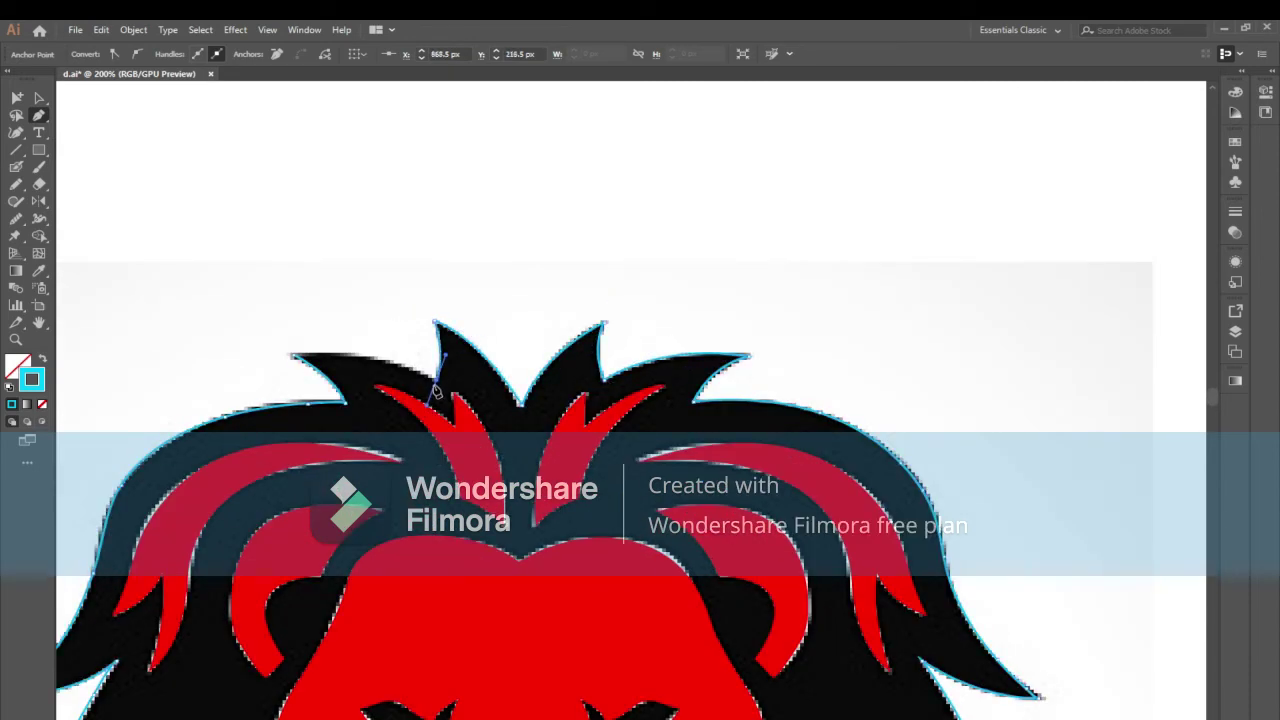
click(436, 382)
drag(291, 355, 232, 372)
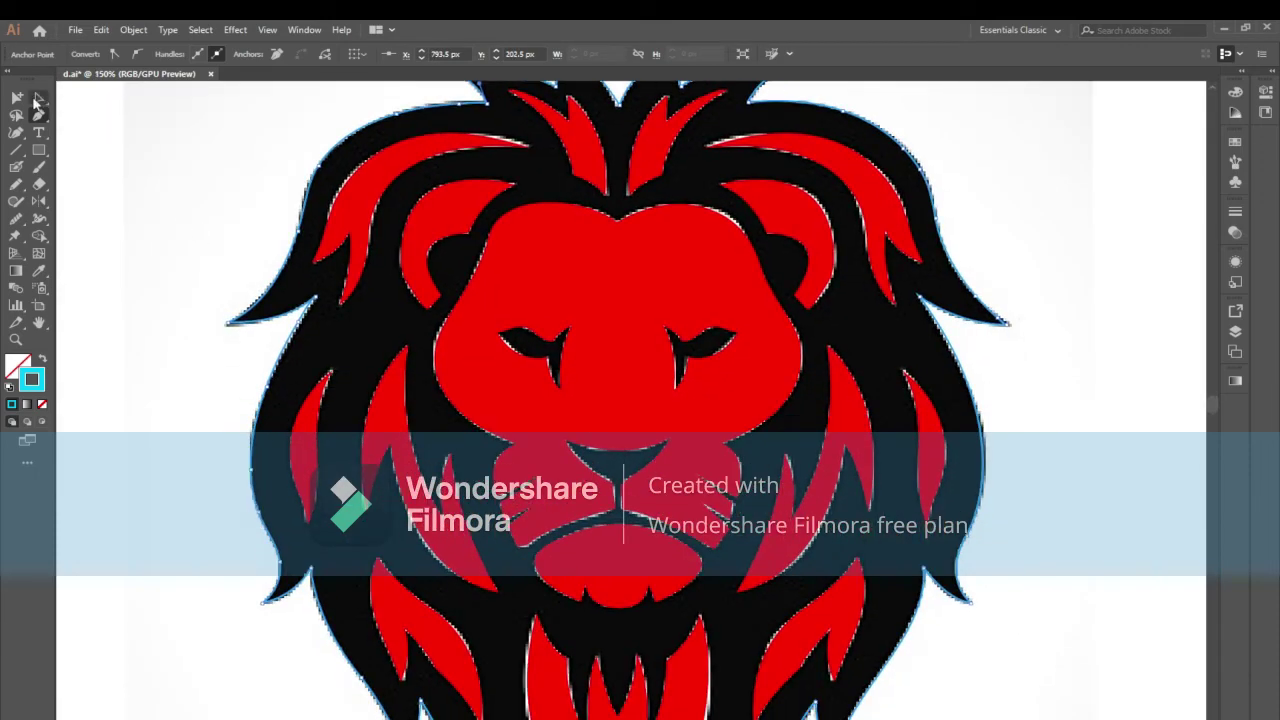
Select the lion's outer silhouette path and swap it to a solid cyan fill
click(38, 98)
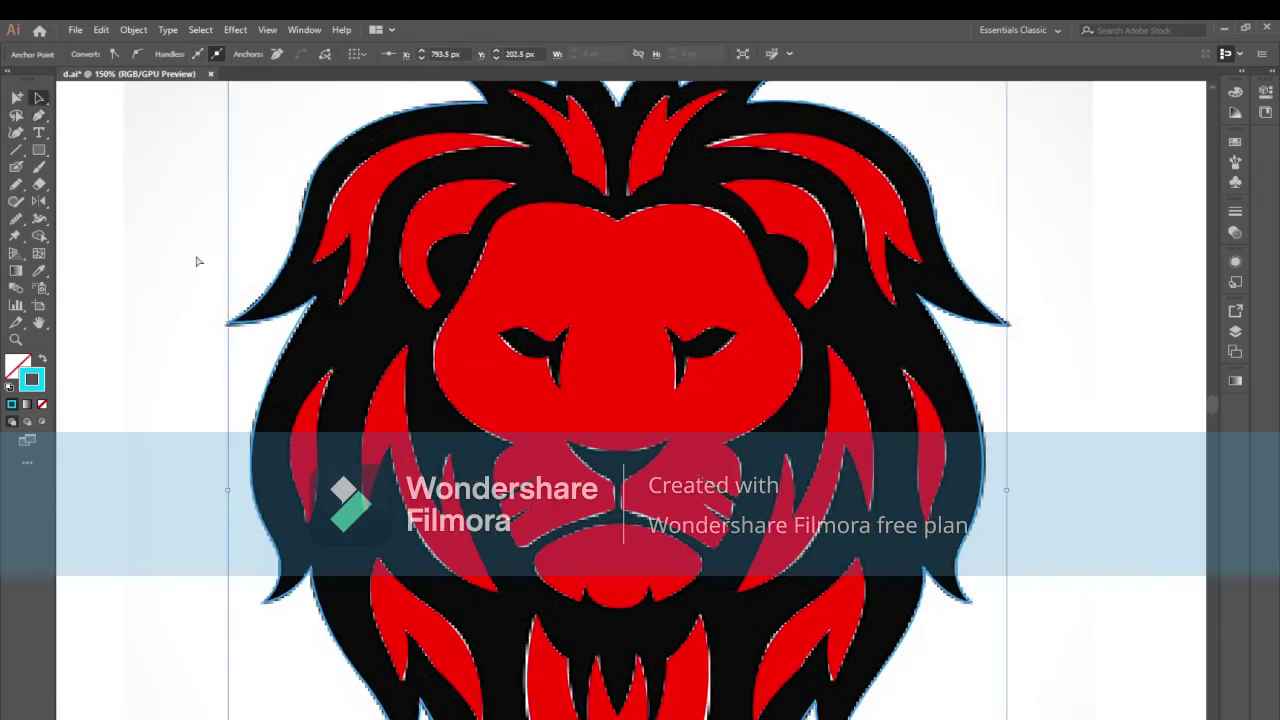
click(197, 257)
key(ctrl+minus)
key(ctrl+minus)
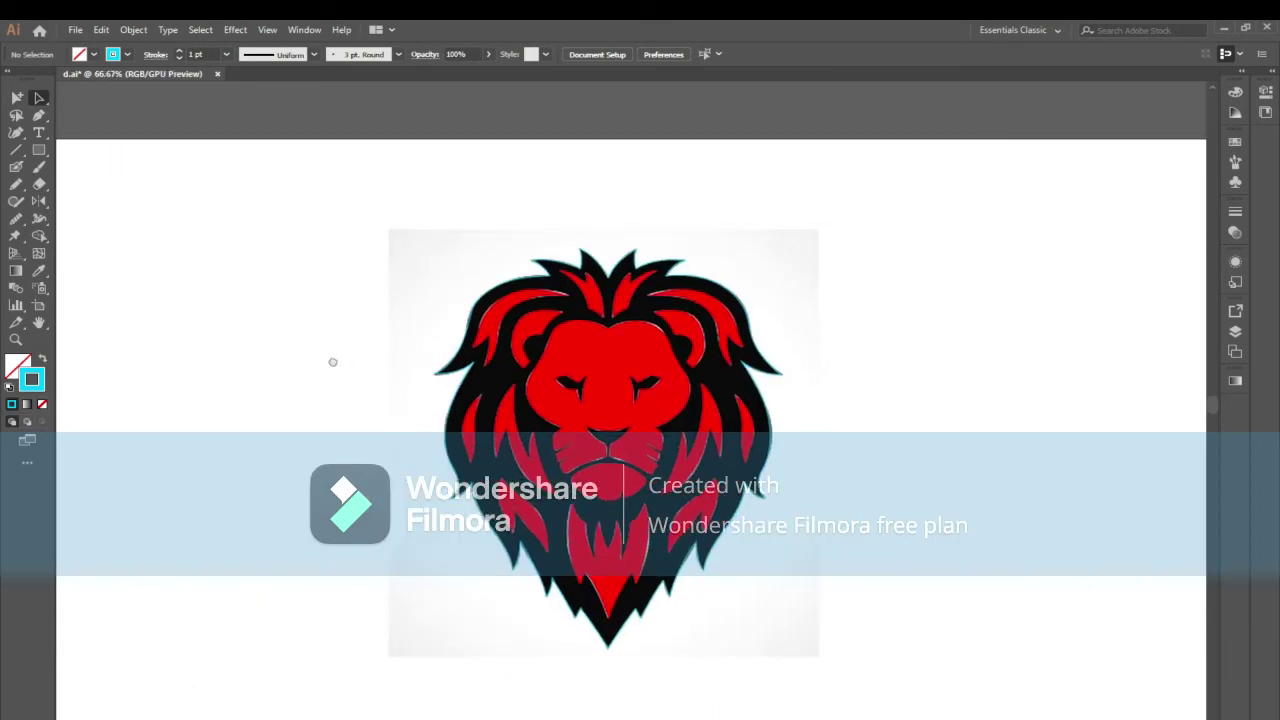
key(ctrl+plus)
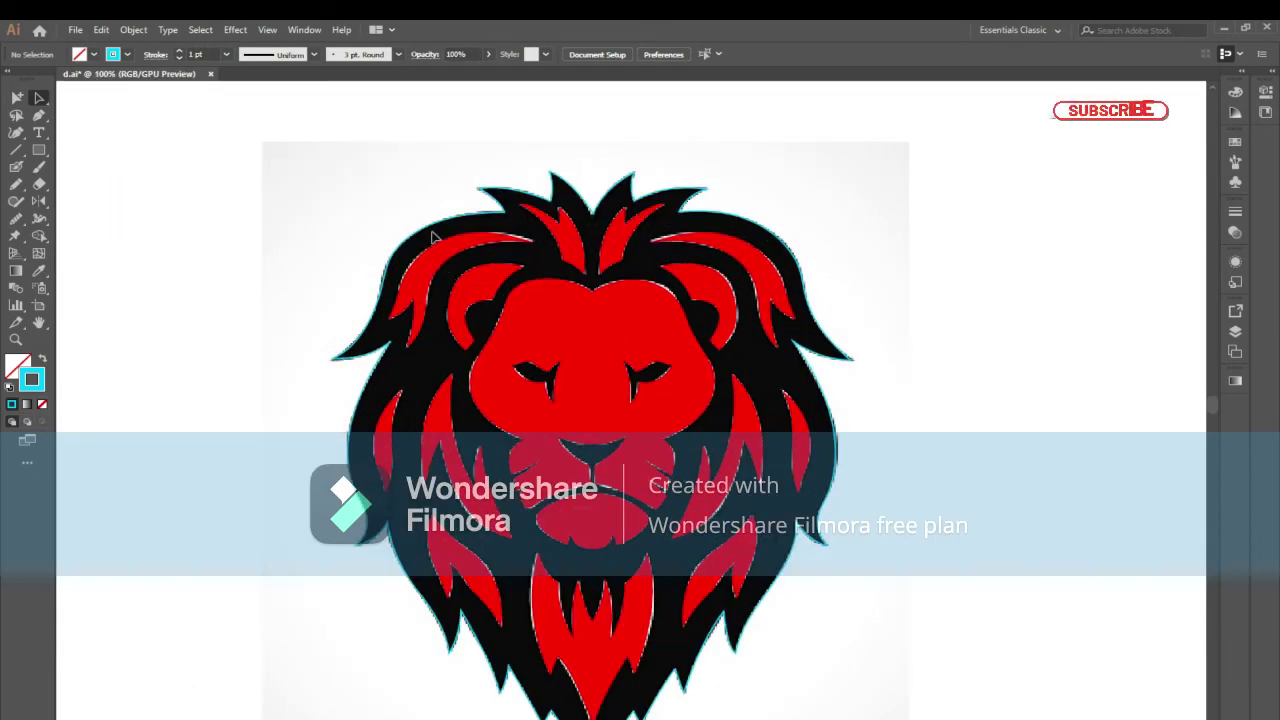
click(427, 236)
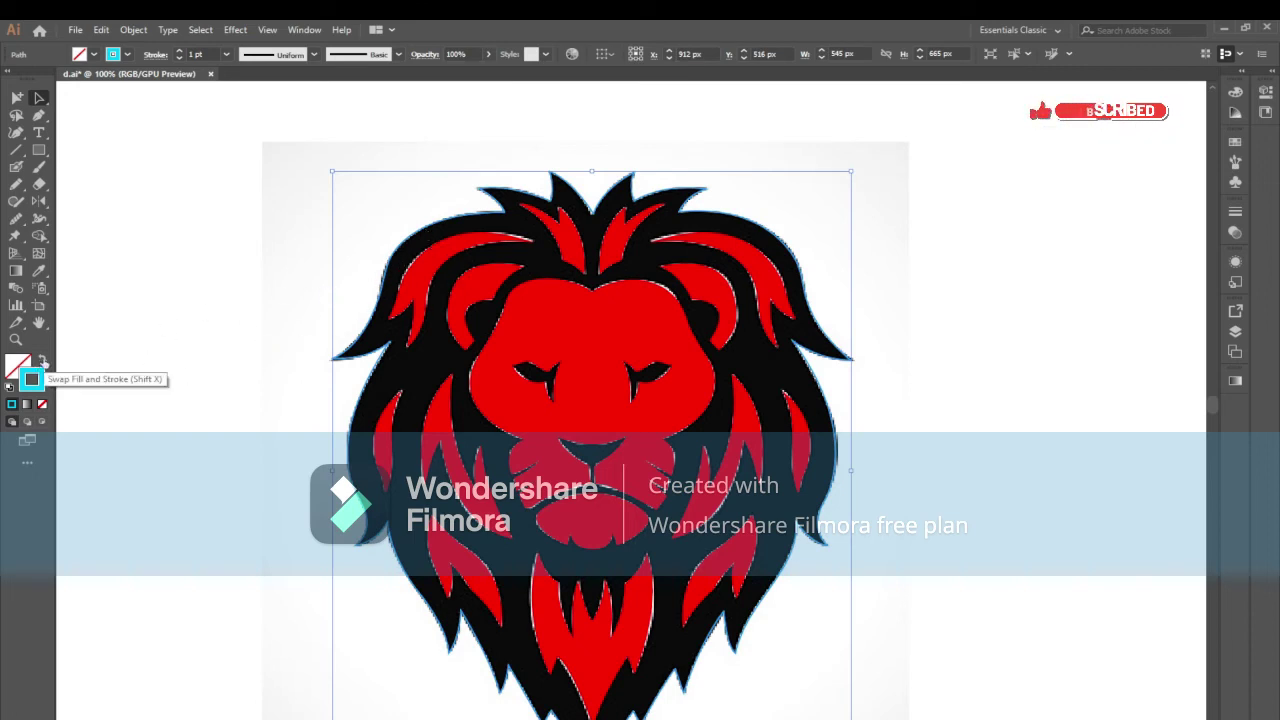
click(42, 361)
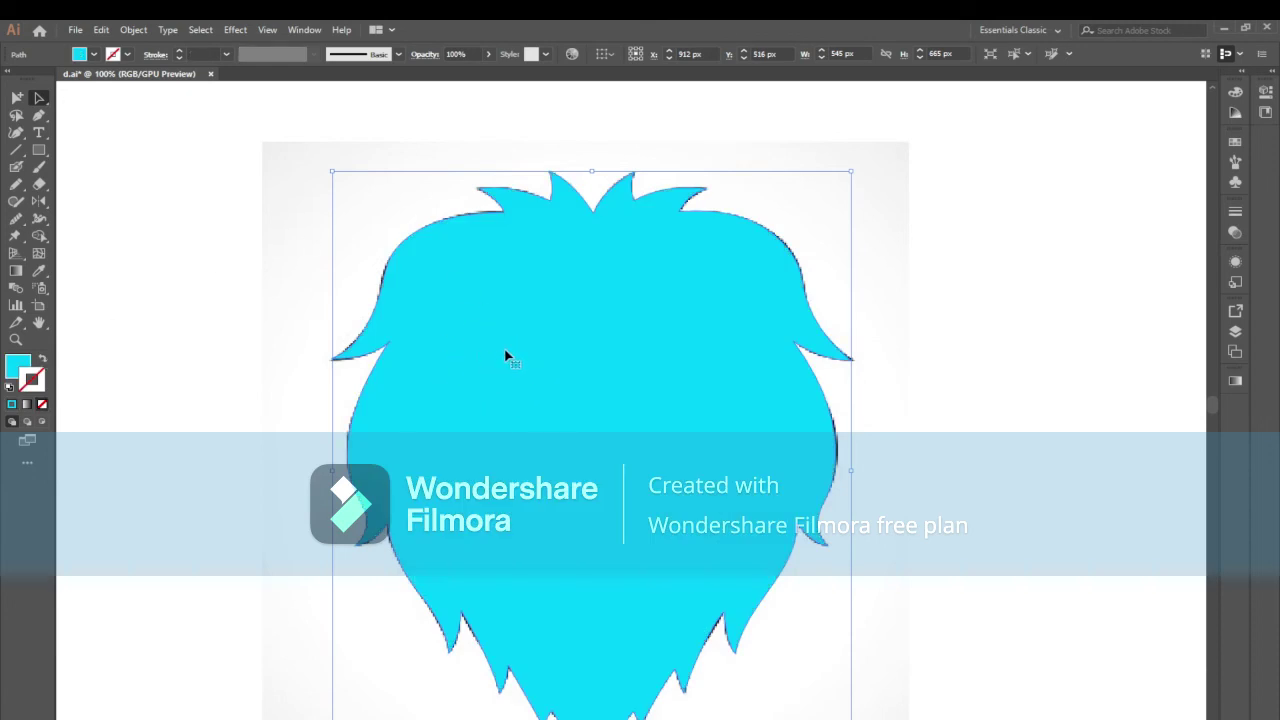
click(1234, 332)
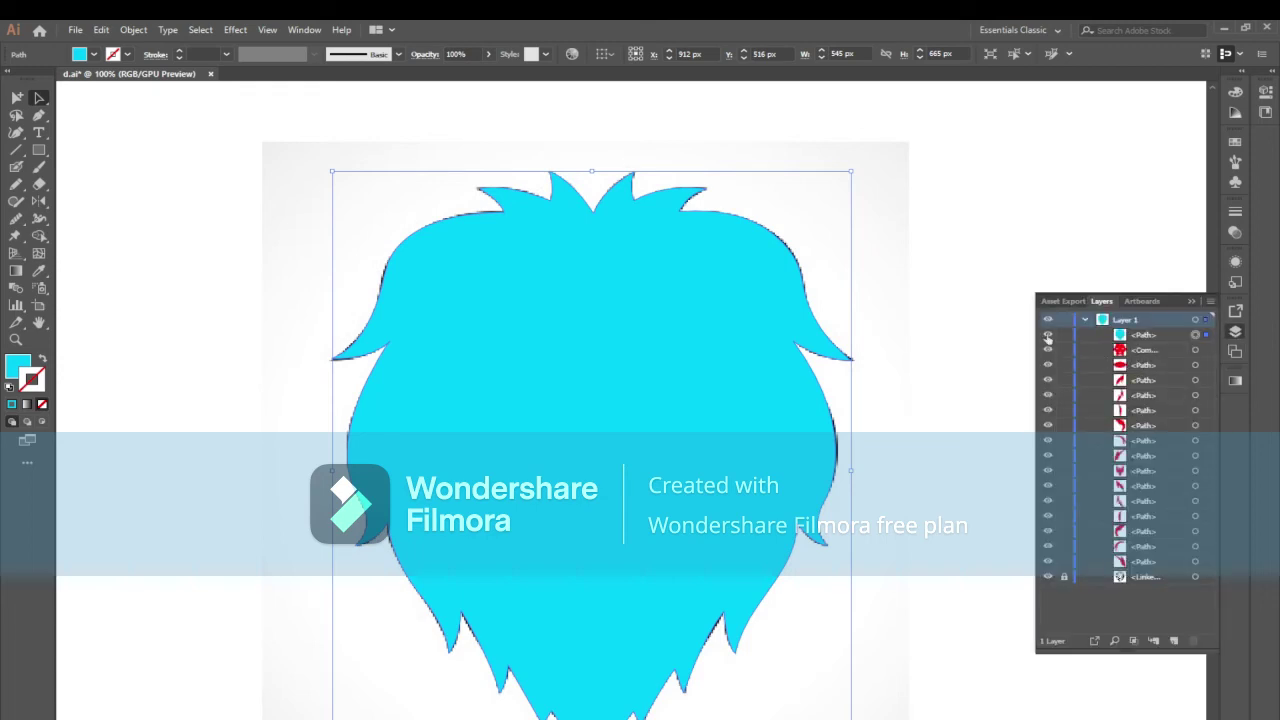
Hide the cyan silhouette, bring the red and black pieces to front, then show it again
click(1047, 338)
drag(331, 172, 859, 682)
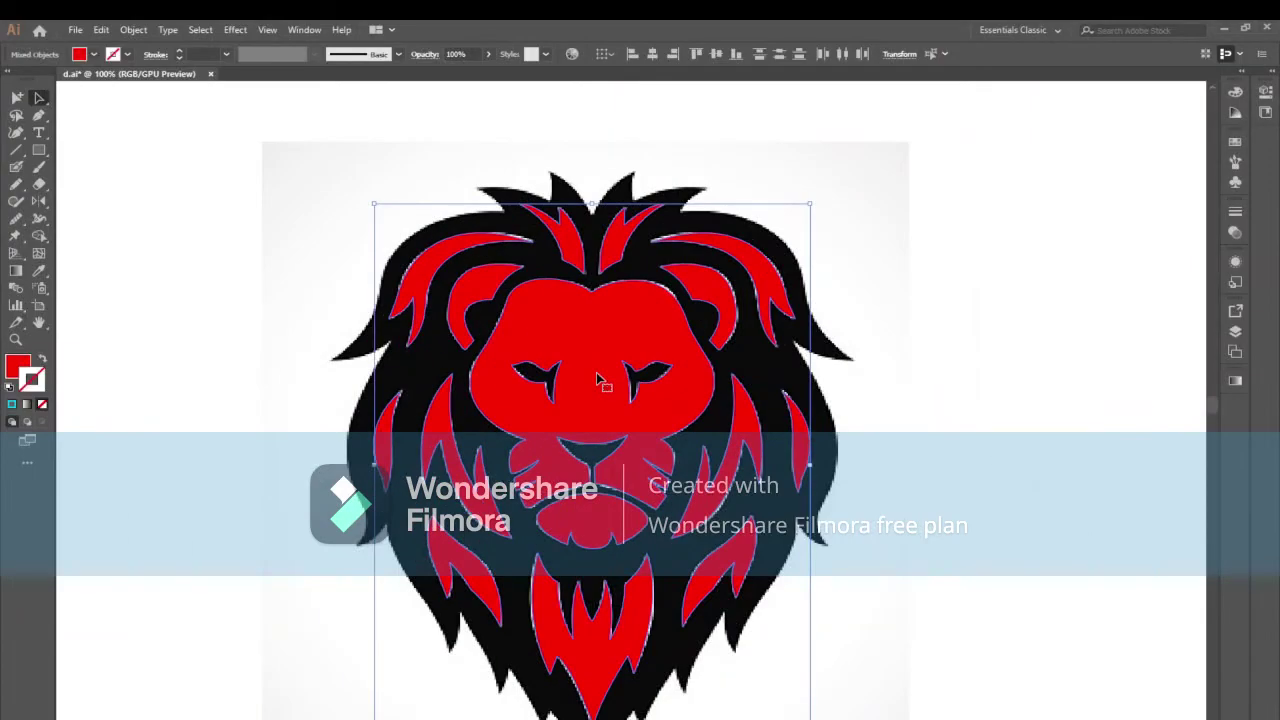
right_click(597, 378)
mouse_move(660, 513)
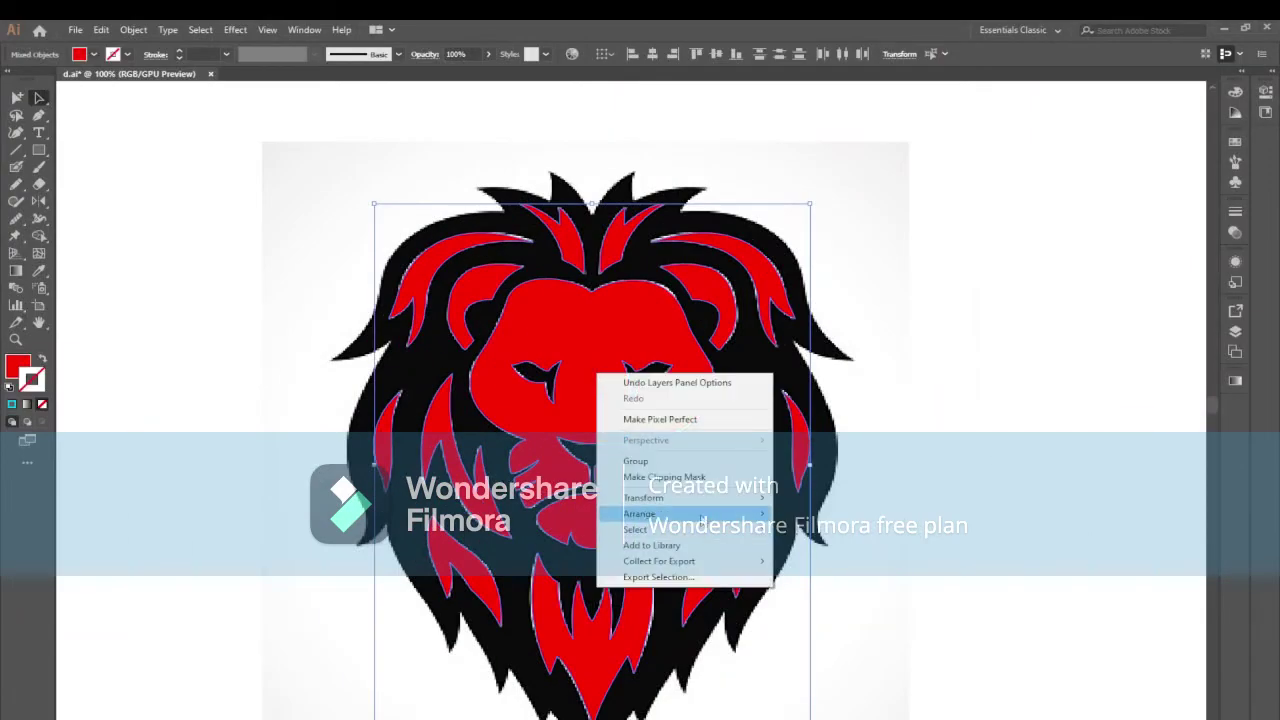
click(822, 514)
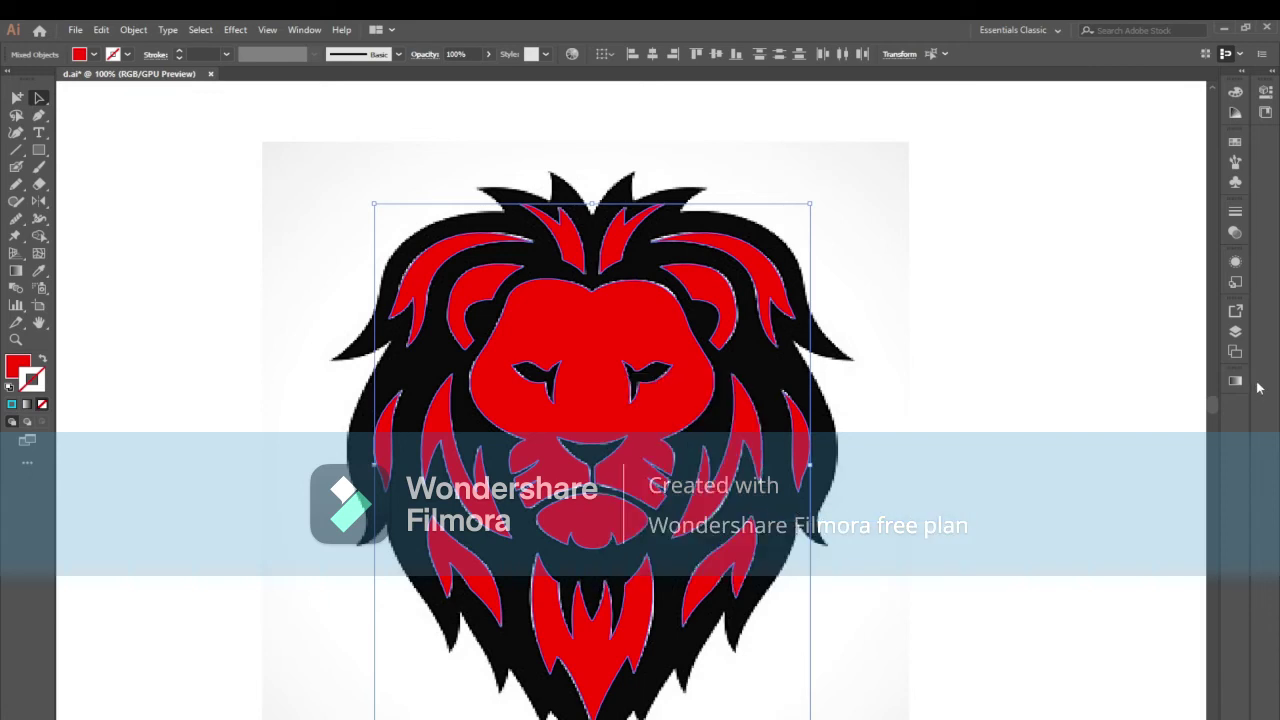
click(1236, 333)
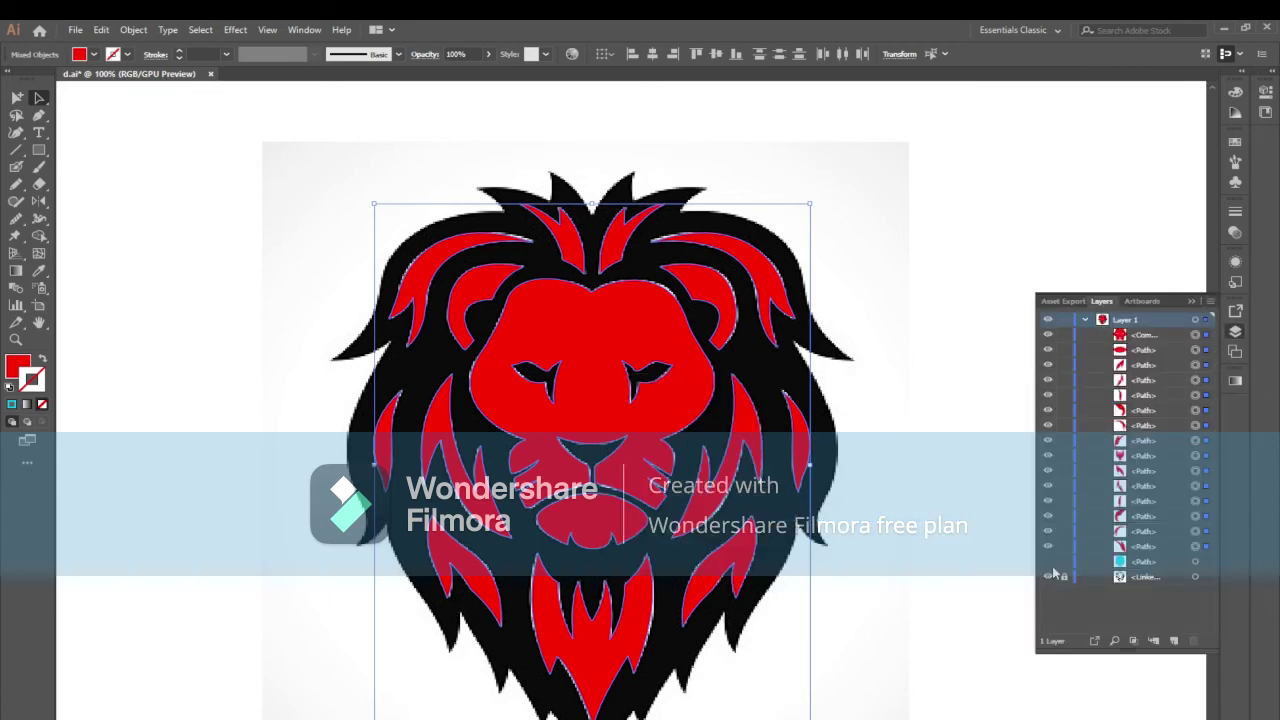
click(1047, 561)
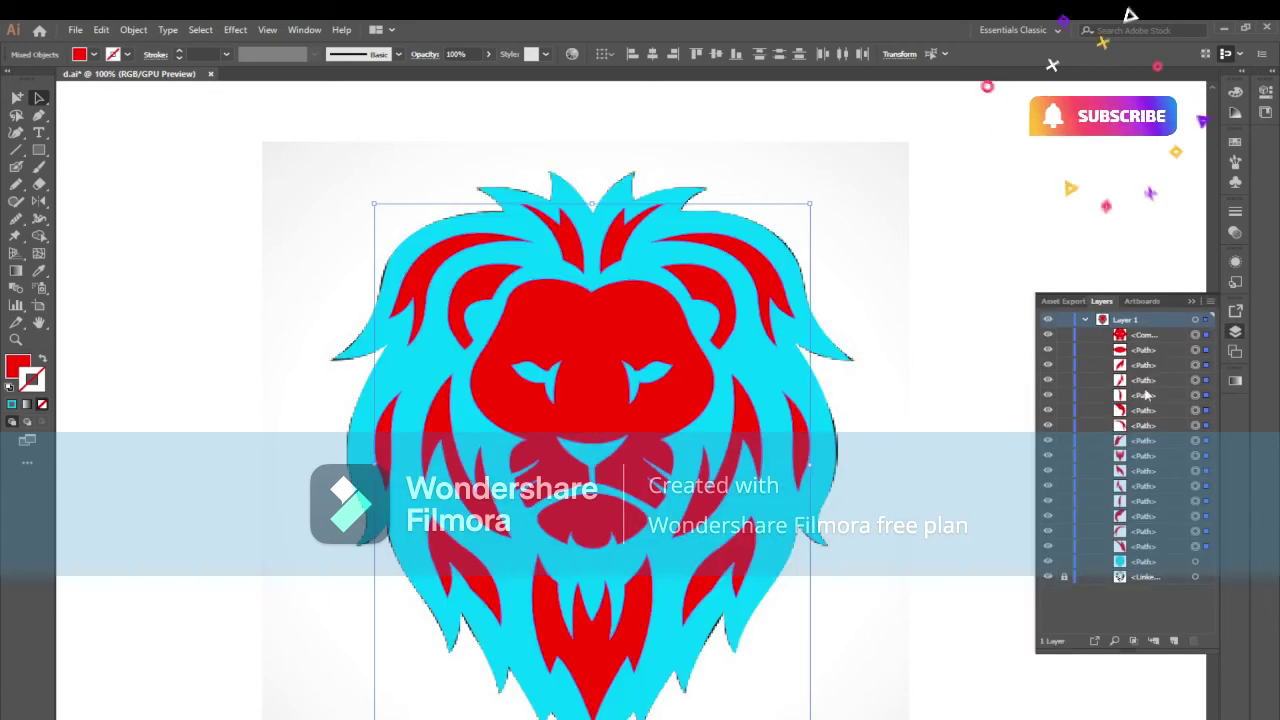
click(1192, 301)
scroll(474, 282, down, 1)
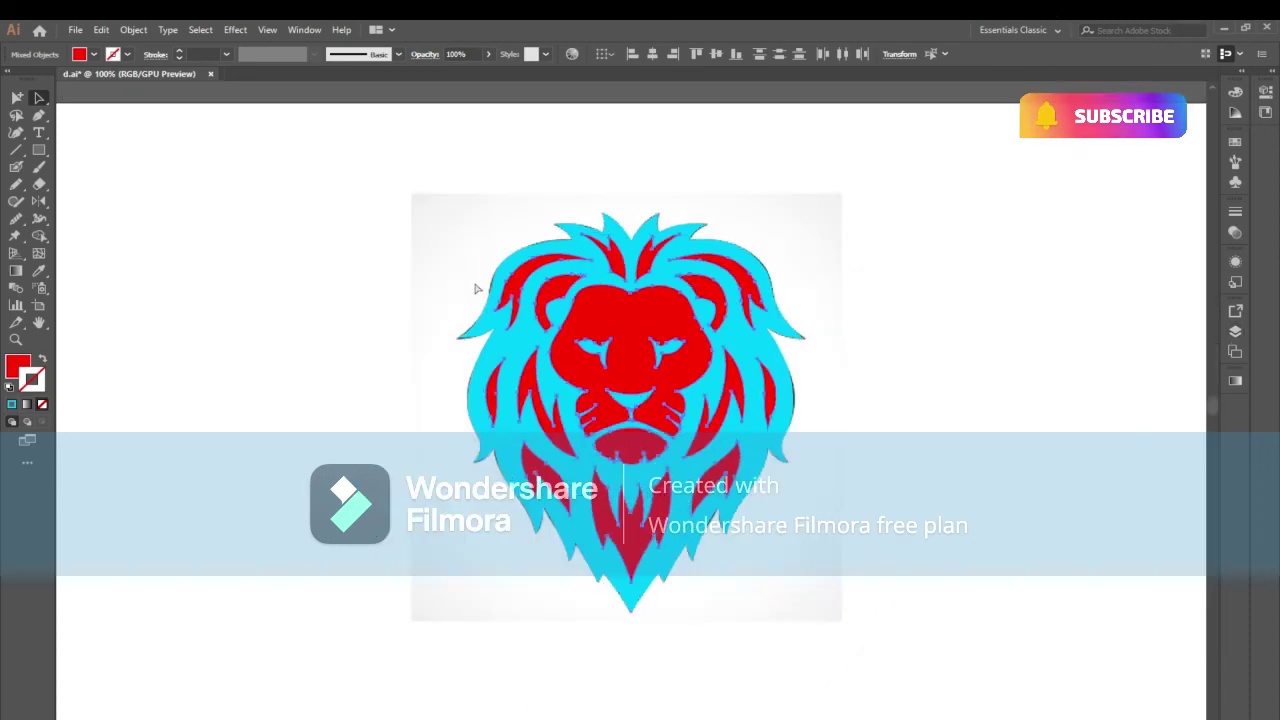
Move the traced lion beside the reference image and expand it into plain shapes
drag(345, 244, 268, 247)
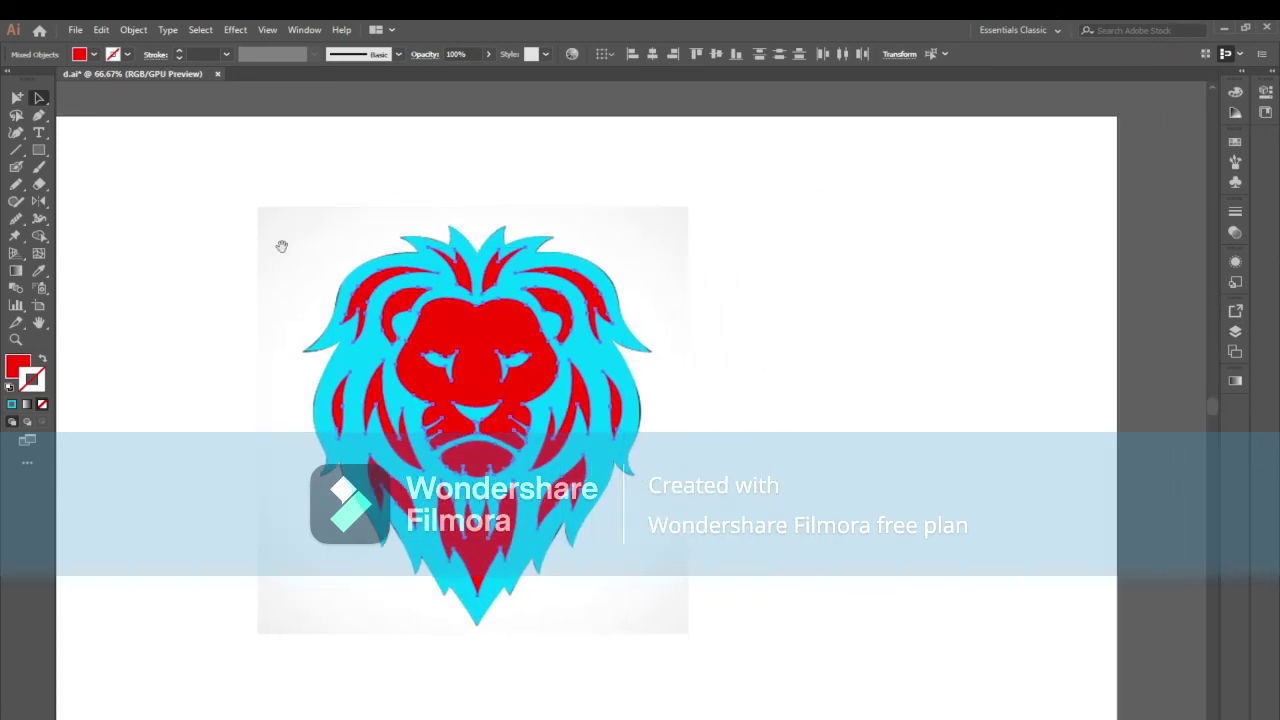
mouse_move(212, 190)
mouse_down()
mouse_move(618, 603)
mouse_move(468, 395)
mouse_move(850, 400)
mouse_up()
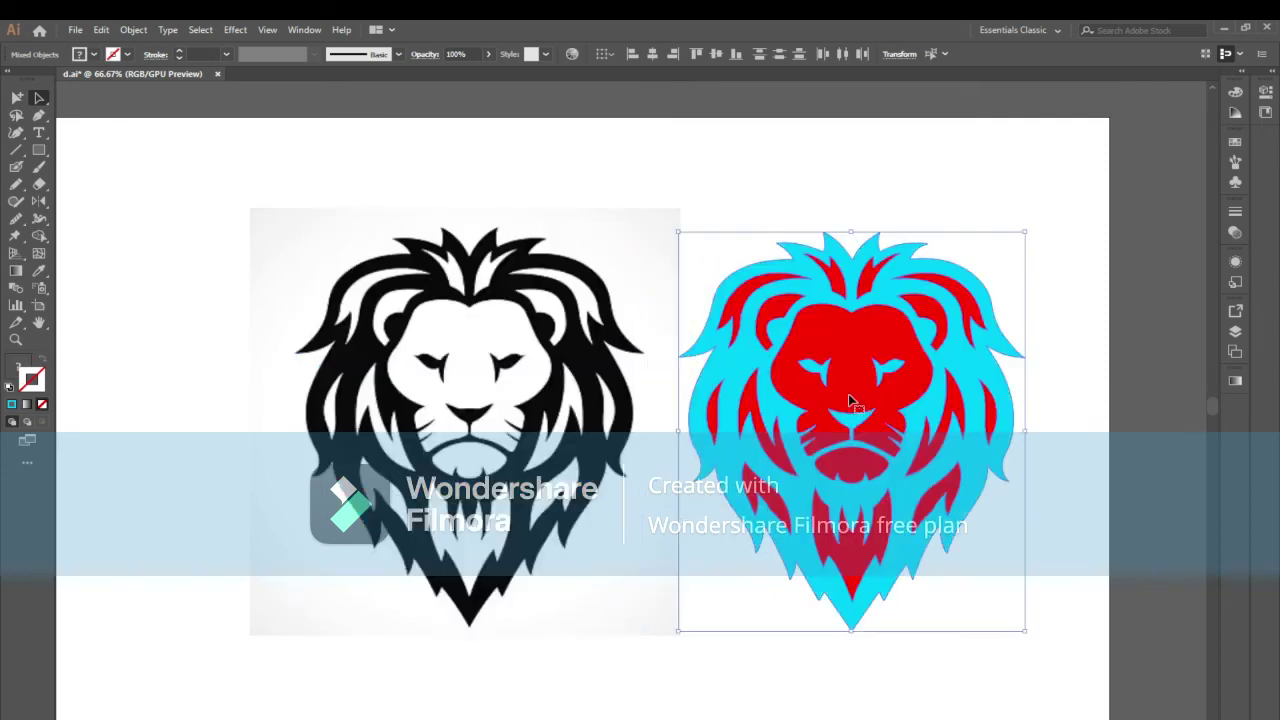
click(198, 30)
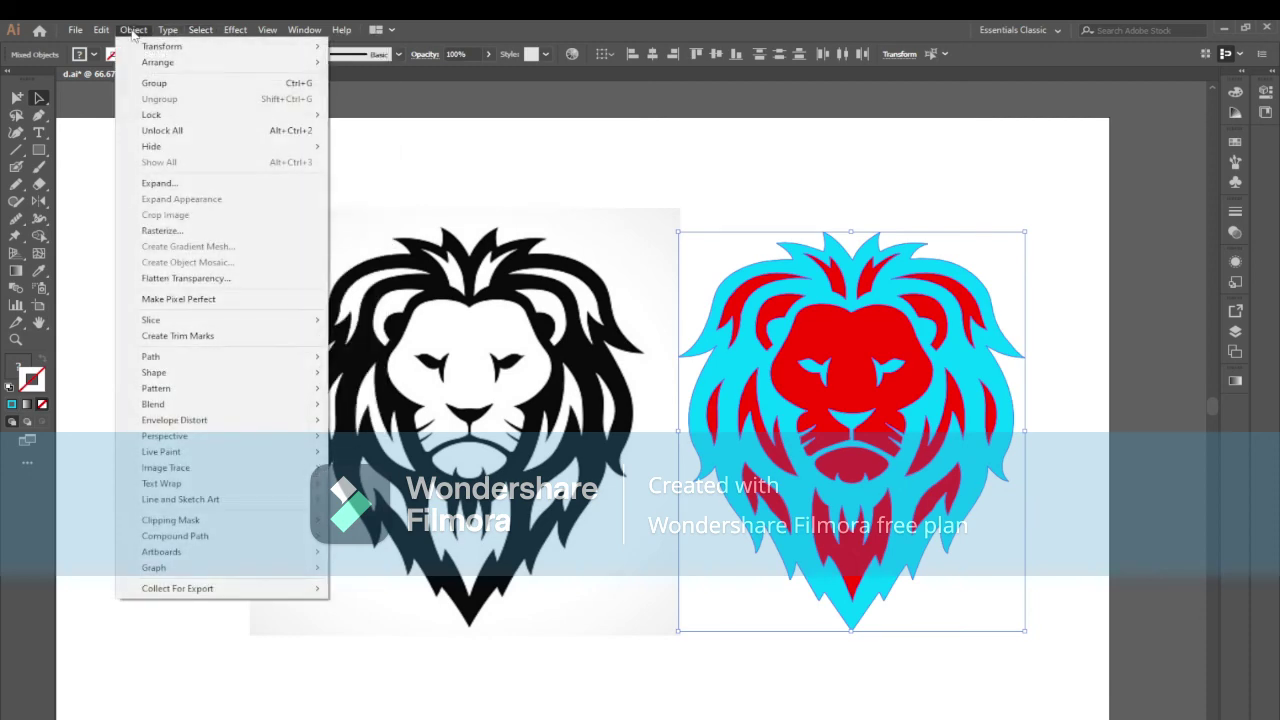
click(191, 185)
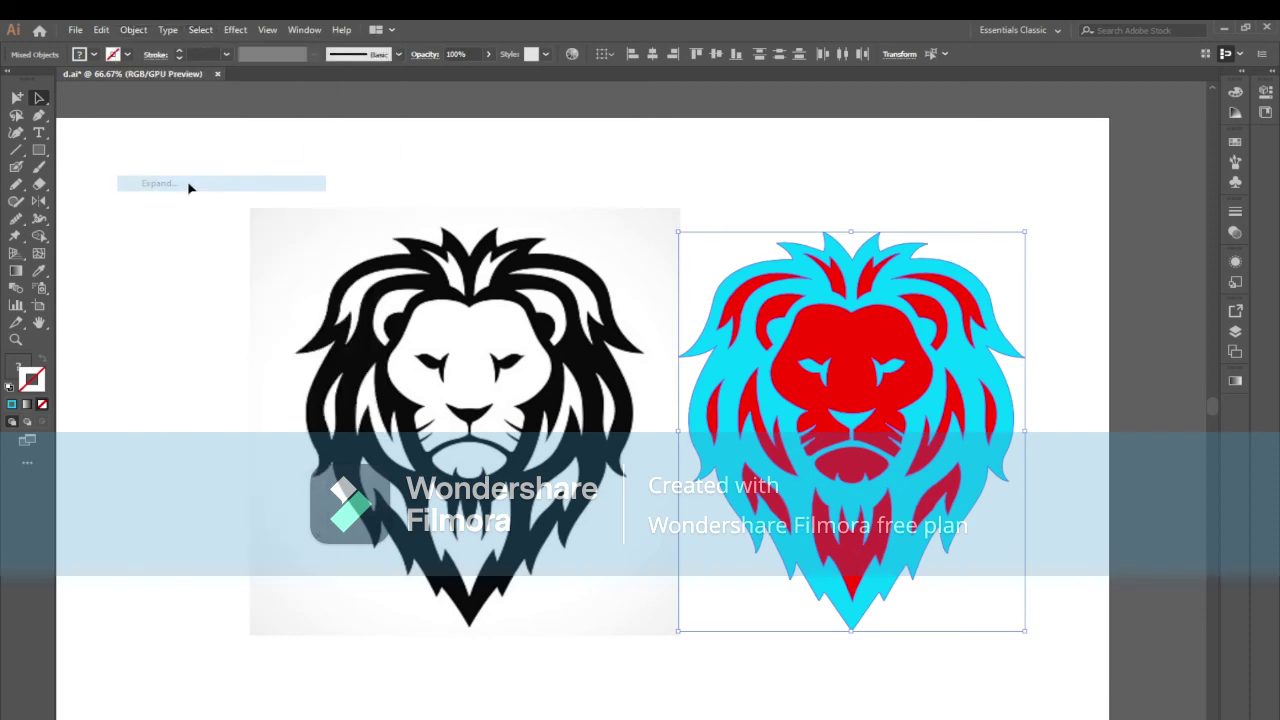
click(152, 31)
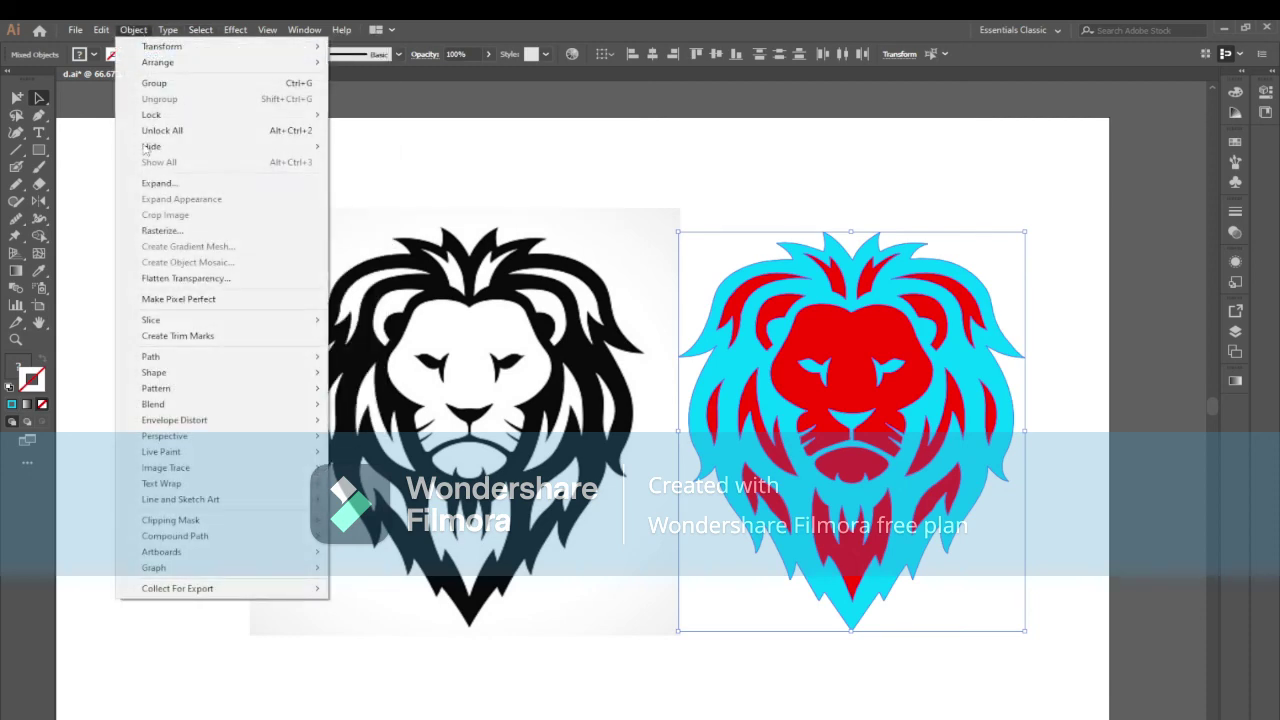
click(191, 181)
click(645, 250)
Select every piece sharing the red face's fill colour
click(808, 338)
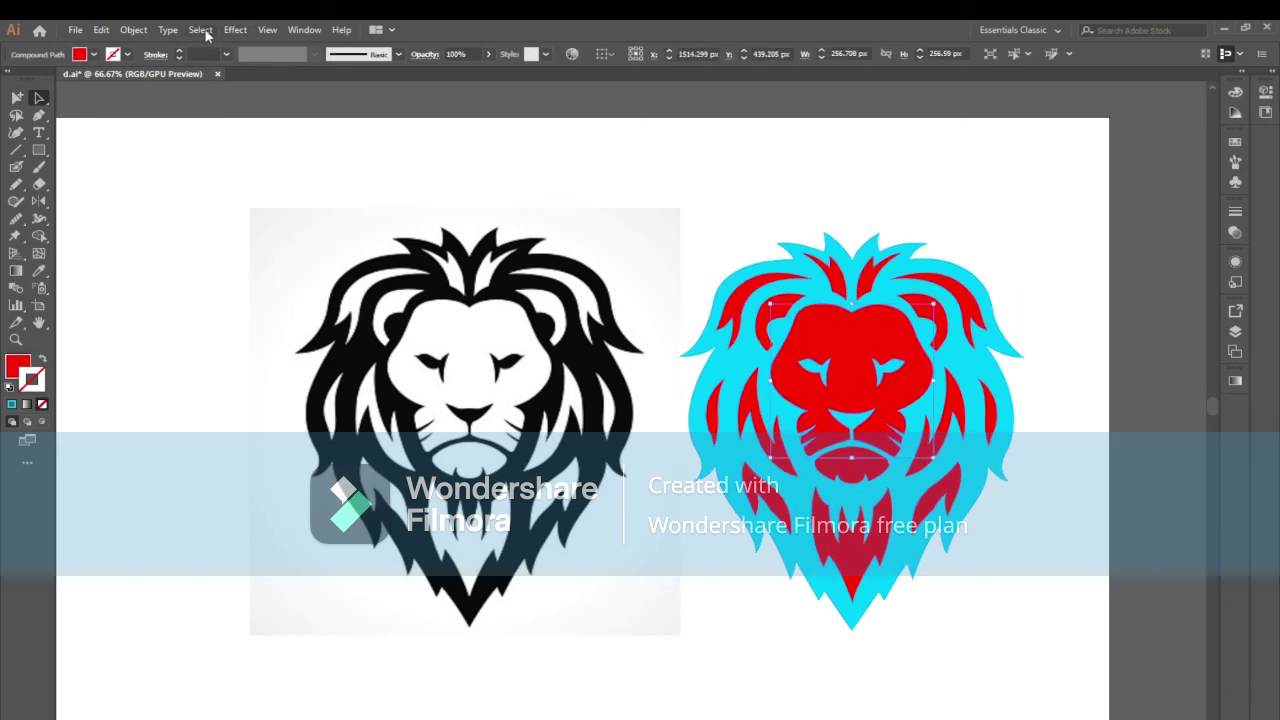
click(201, 30)
mouse_move(221, 167)
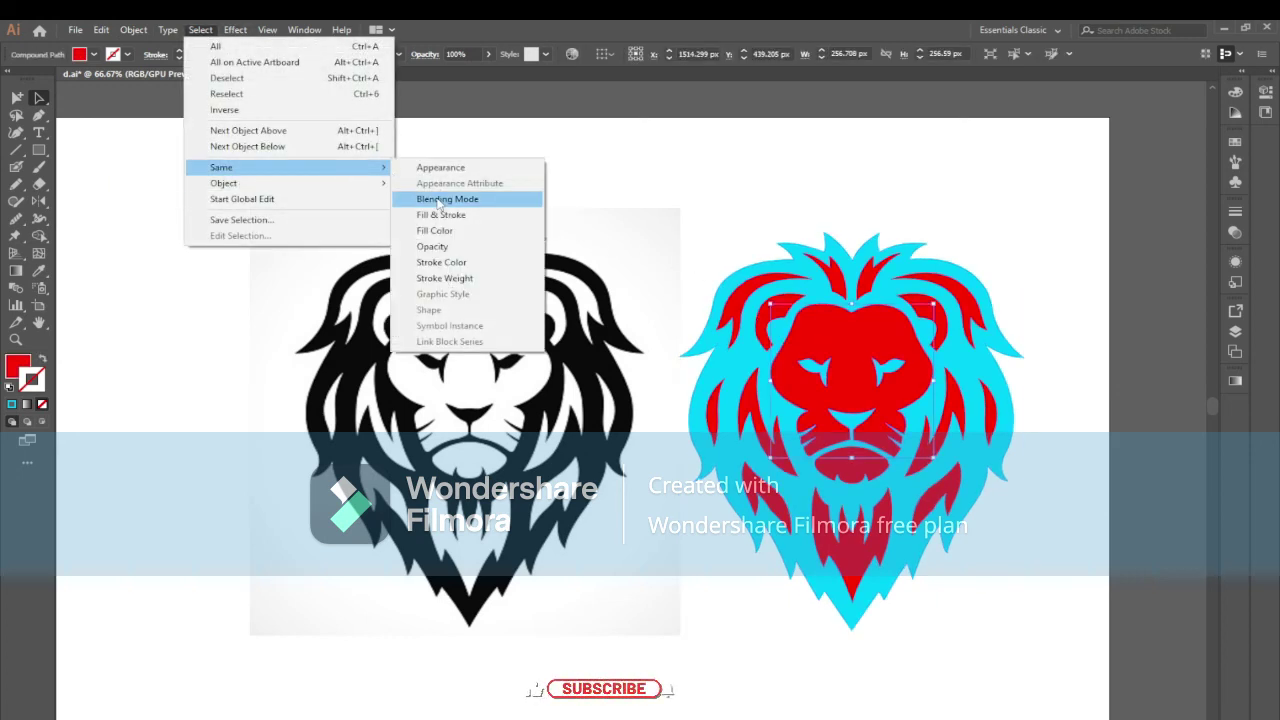
click(440, 215)
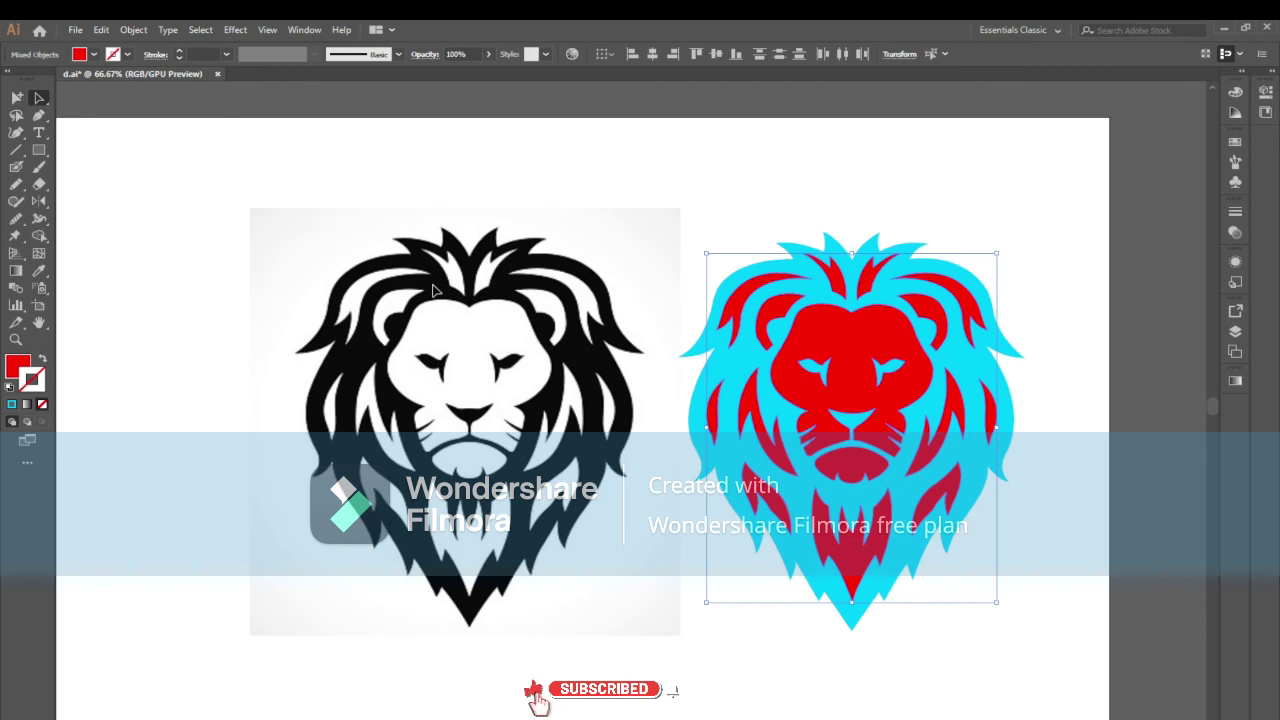
Recolour the selected red pieces white with the Eyedropper
key(i)
click(443, 320)
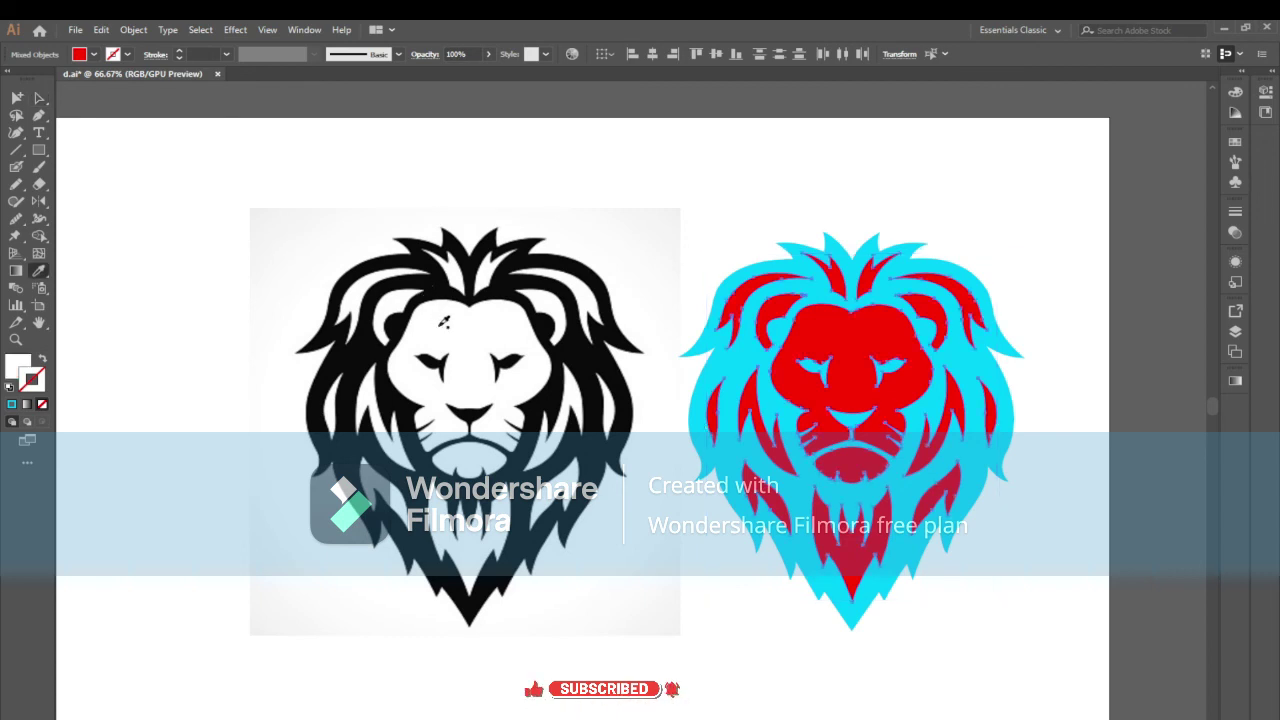
click(39, 97)
click(481, 204)
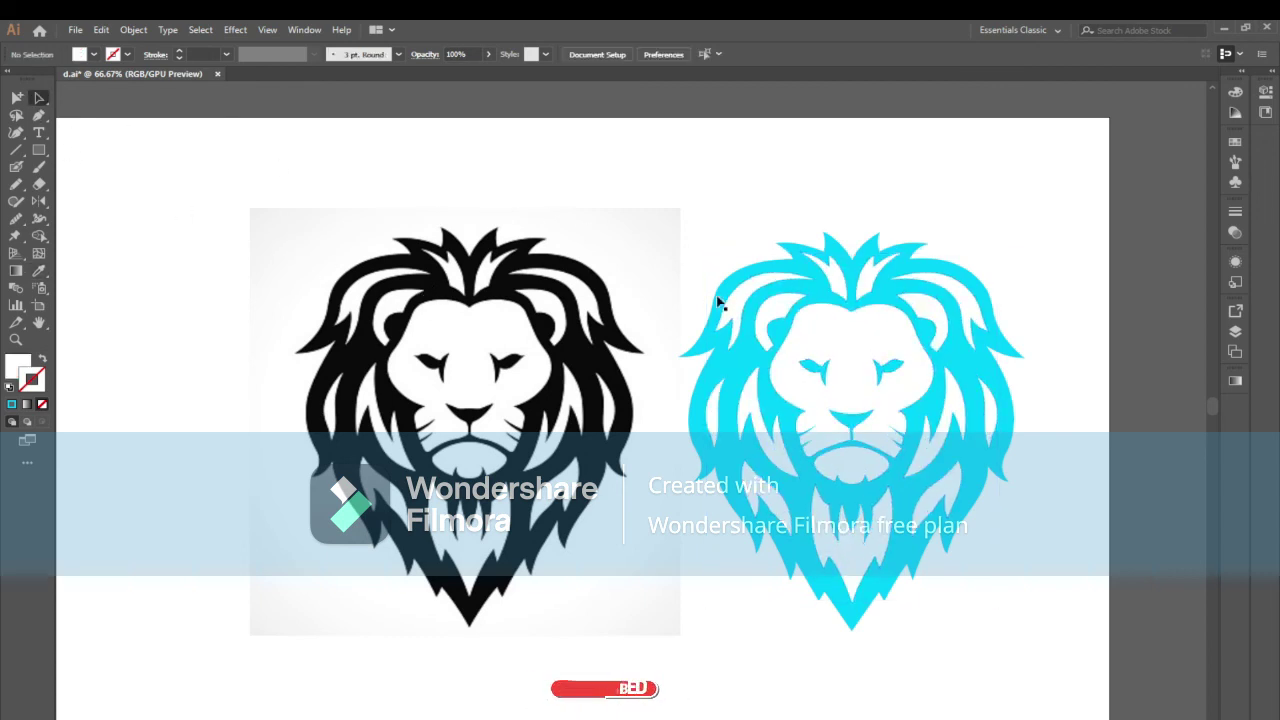
Fill the cyan lion body pure black 000000, then deselect
click(741, 282)
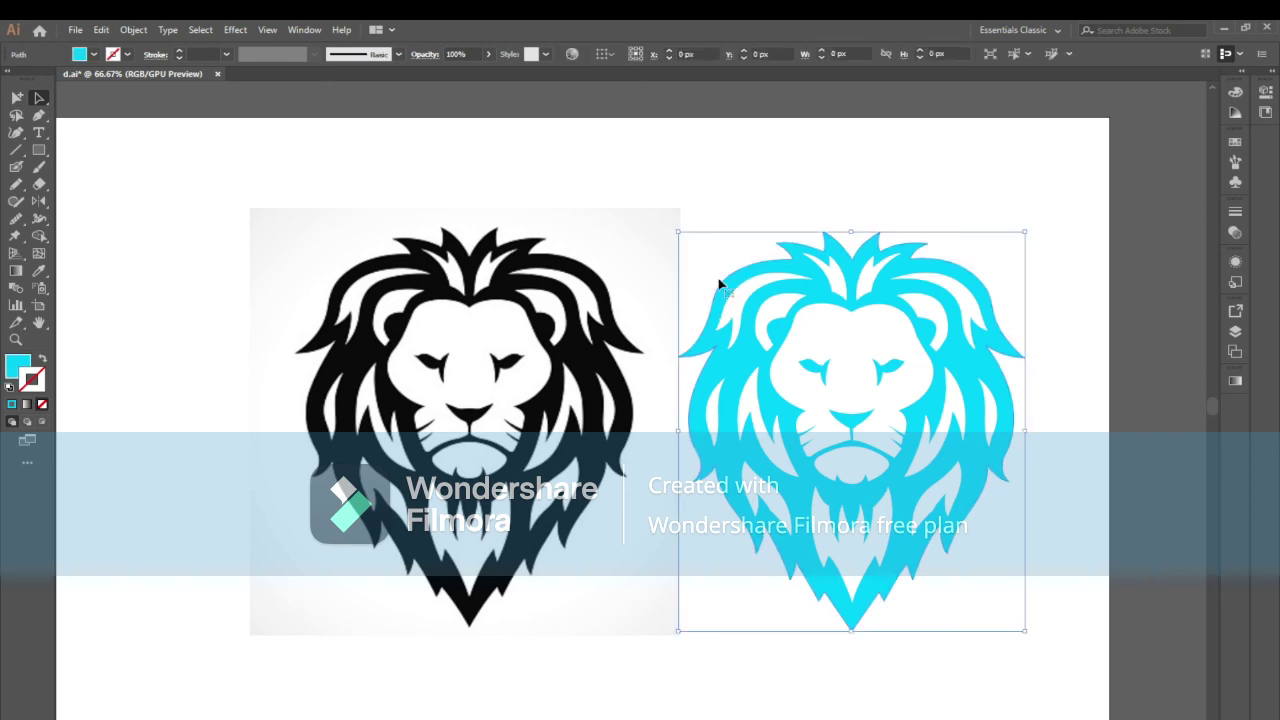
key(i)
click(588, 350)
click(37, 98)
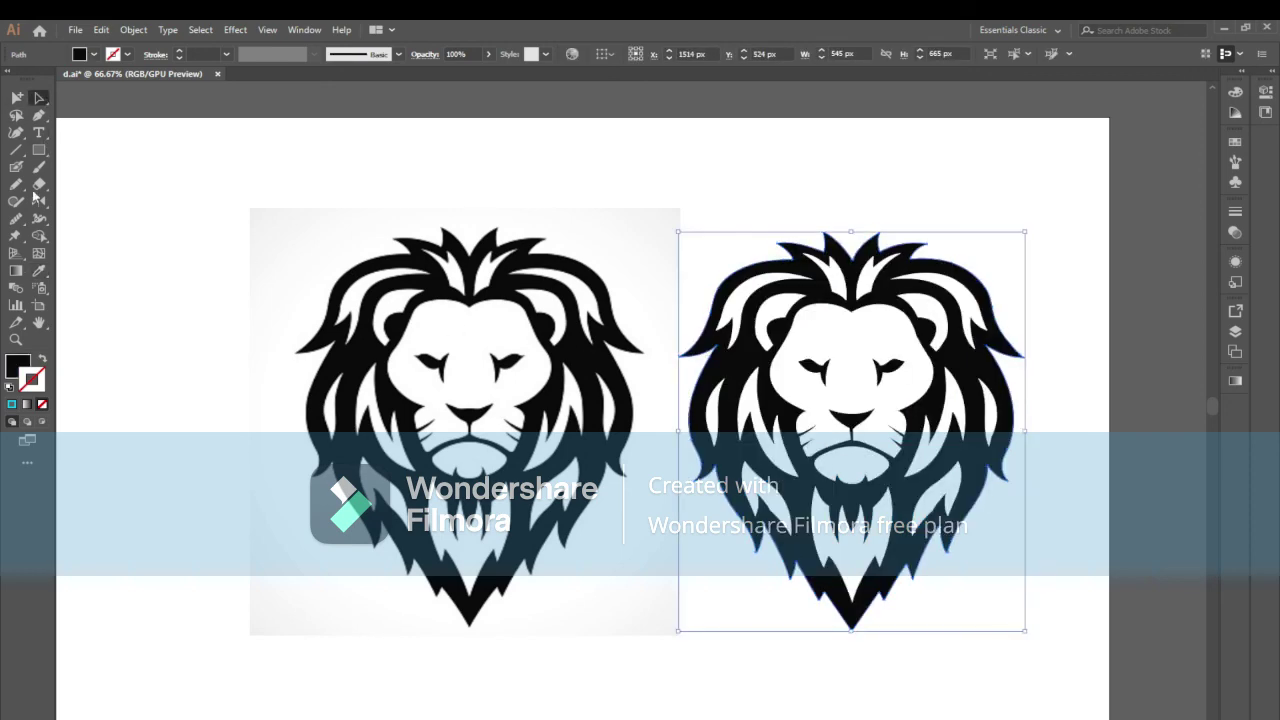
double_click(19, 362)
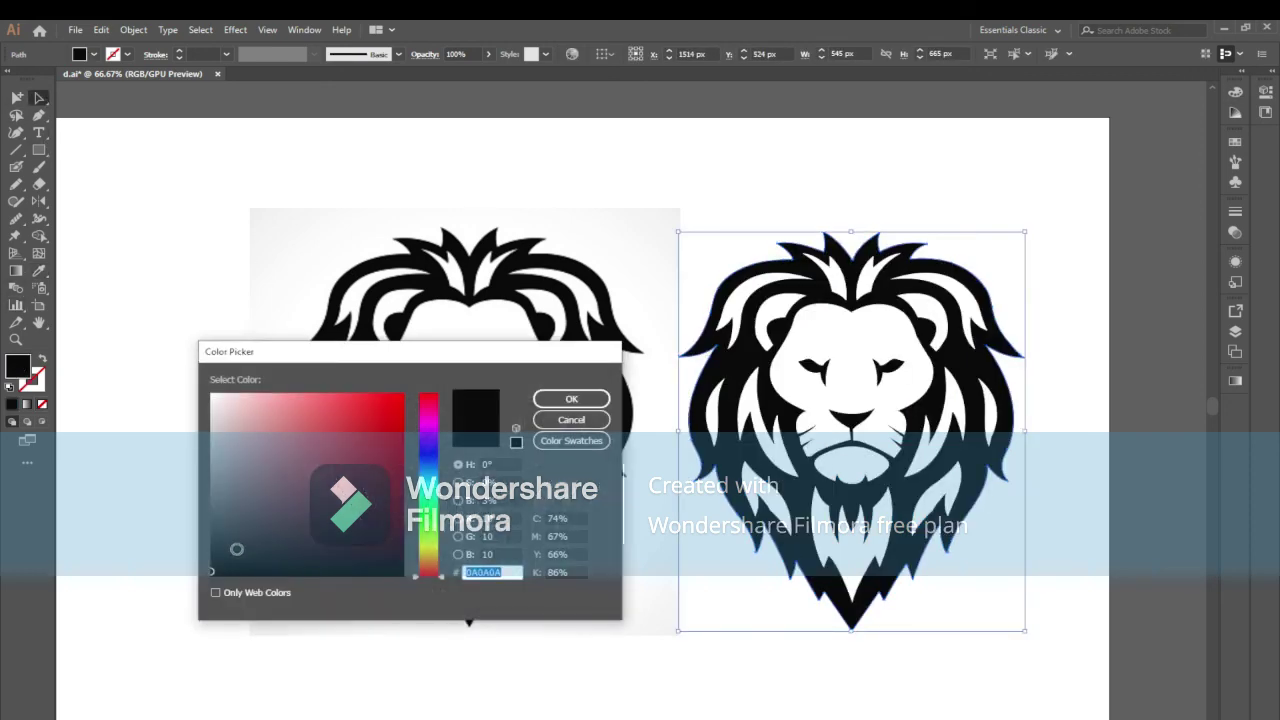
drag(236, 549, 208, 580)
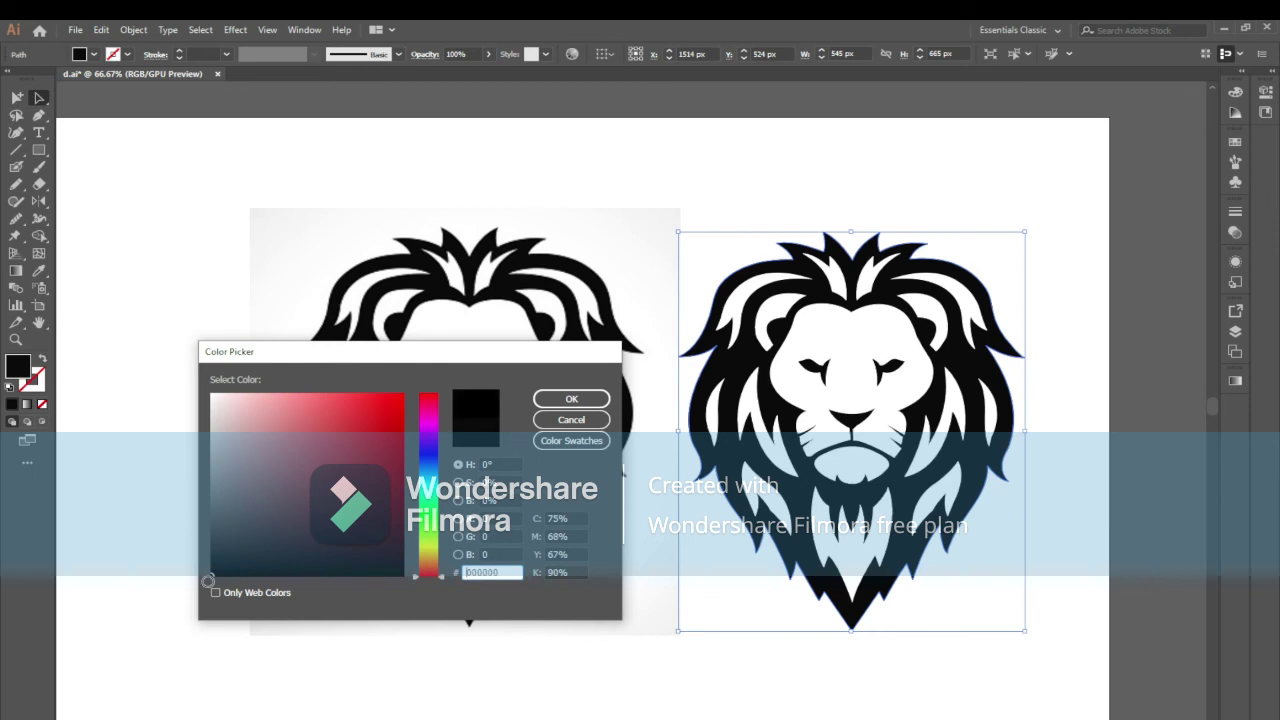
click(571, 399)
click(318, 207)
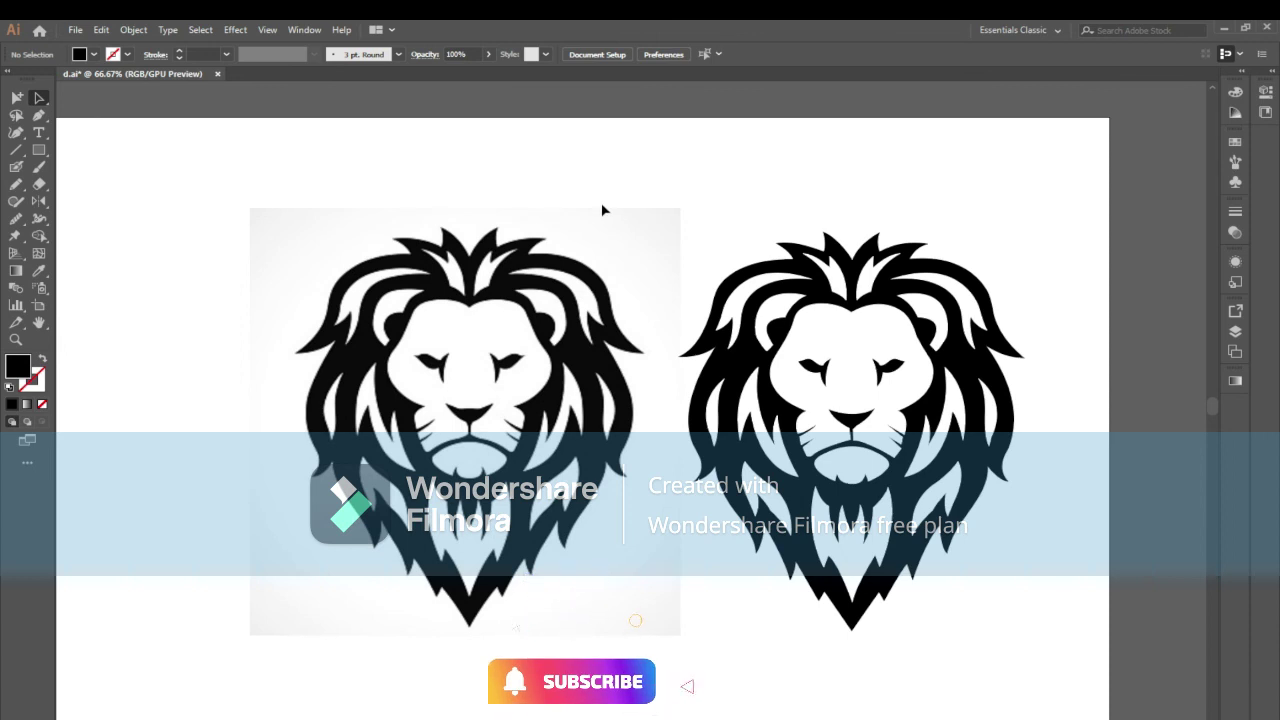
drag(603, 210, 1103, 674)
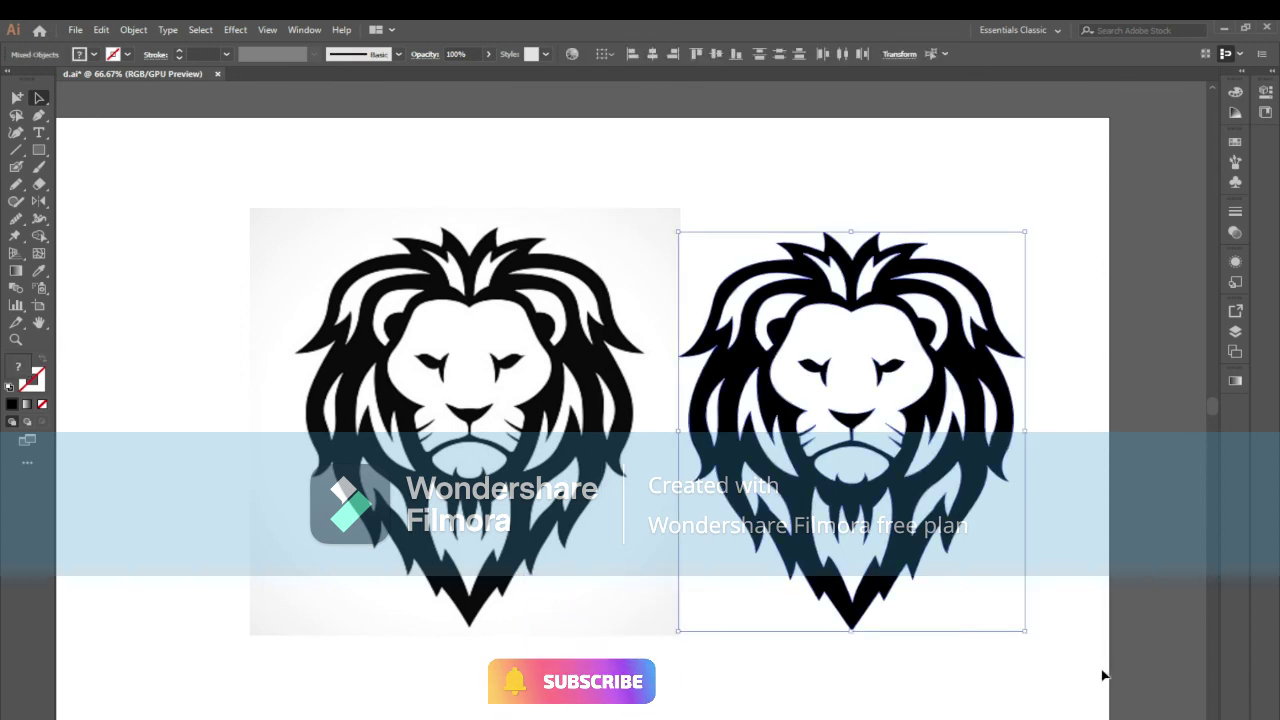
click(629, 529)
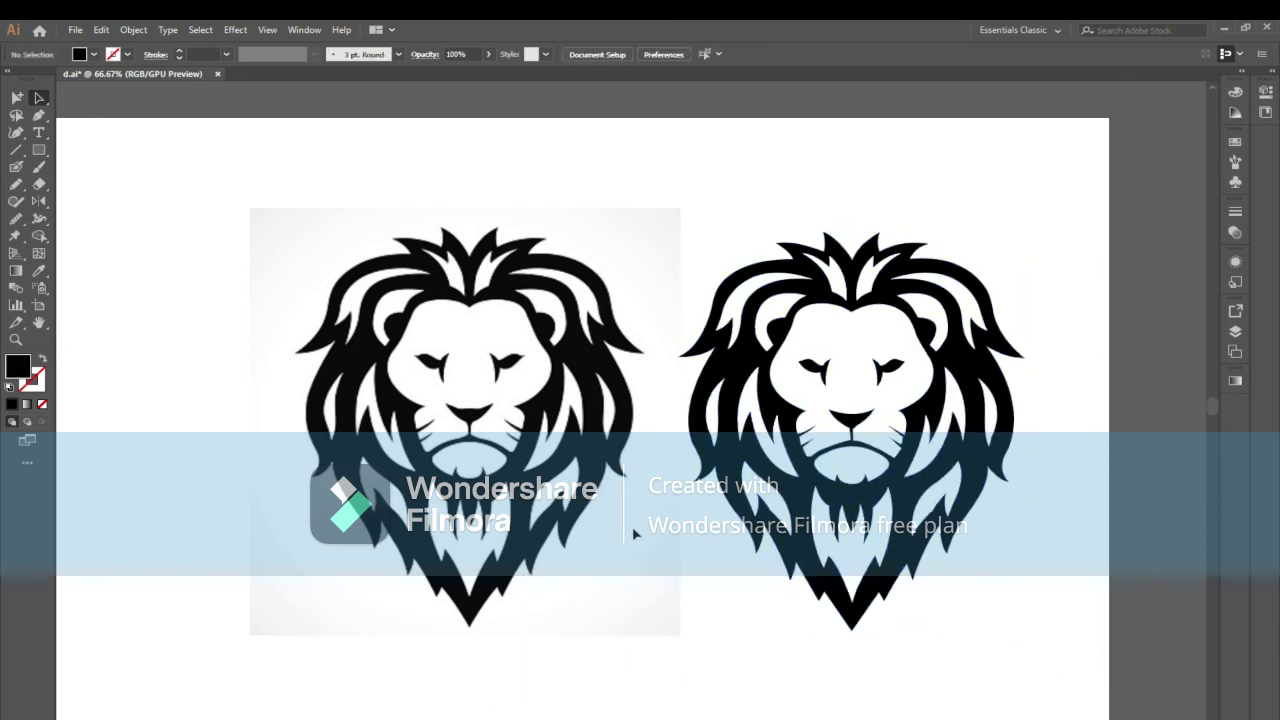